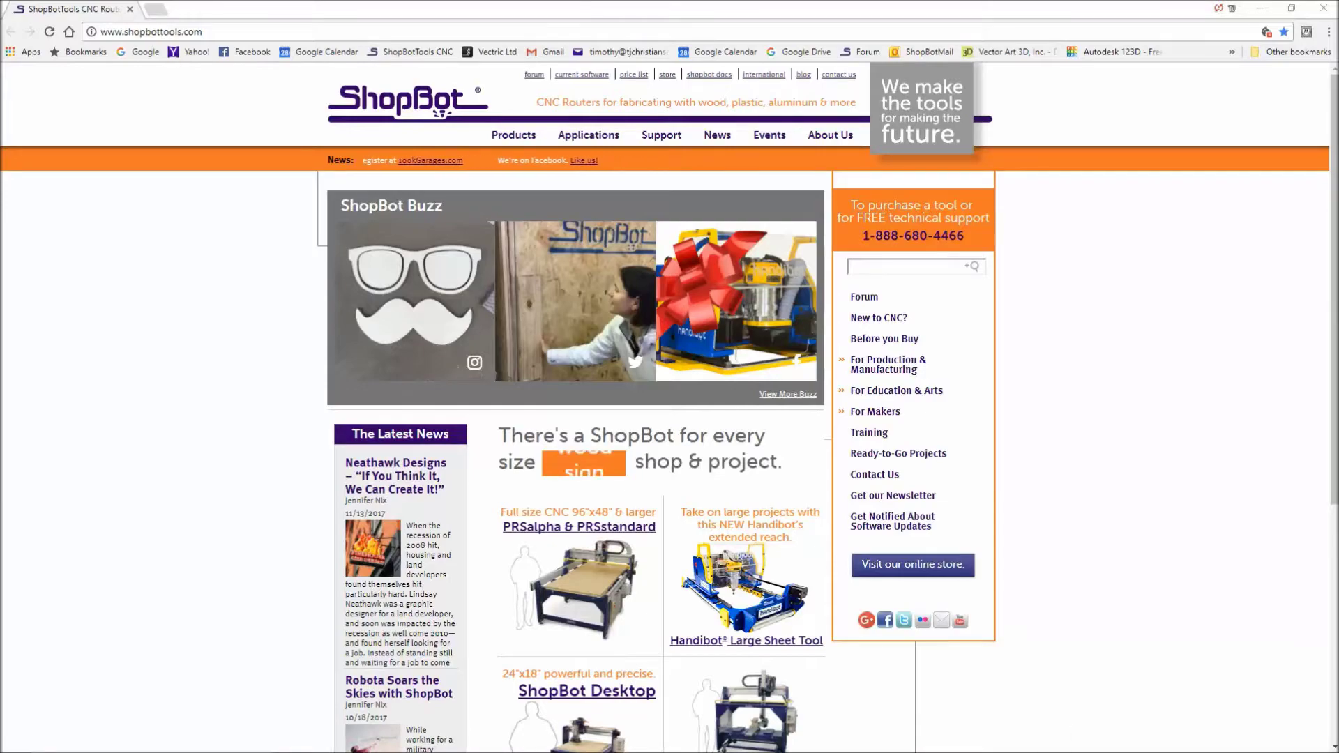
Step: Minimize the ShopBot website in Chrome to reveal the photo of finished plywood trees
click(1258, 7)
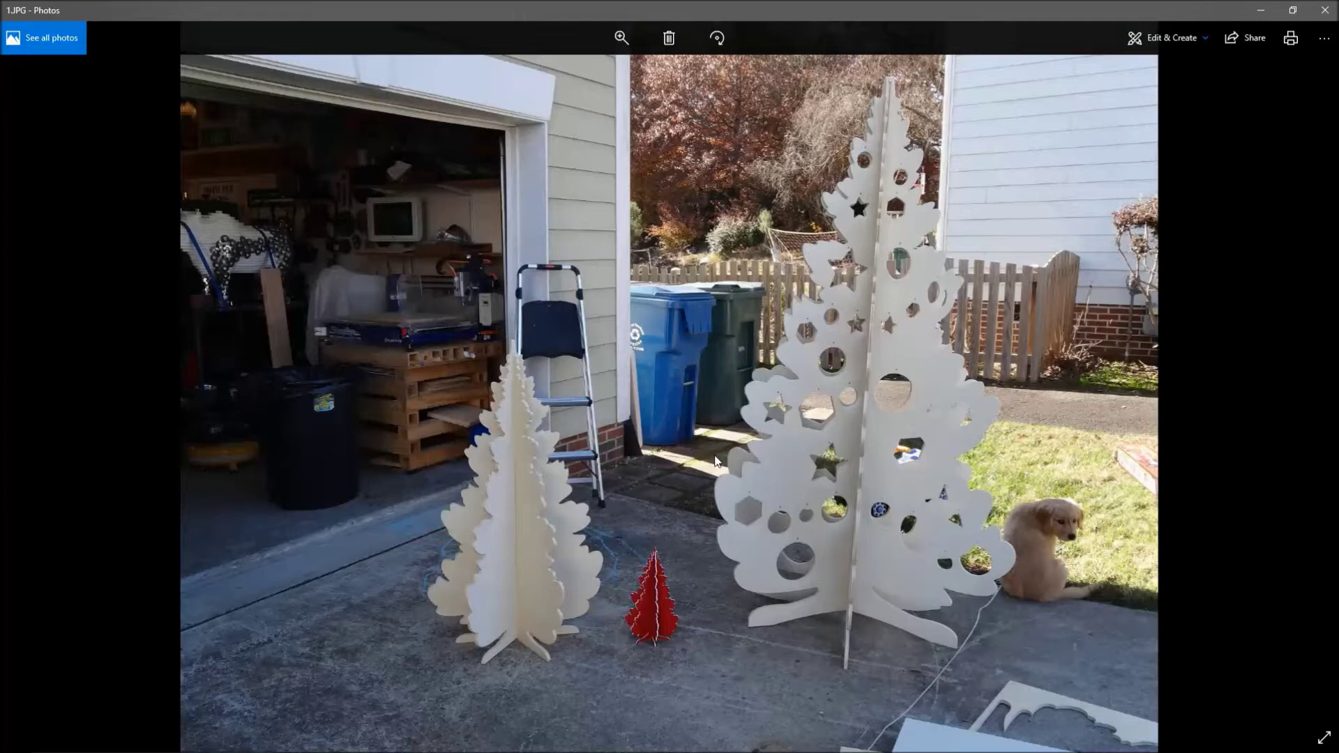
Step: Page through the tree photos to 2.JPG and 3.jpg, then minimize Photos to show the TreeBlank drawing
click(1261, 11)
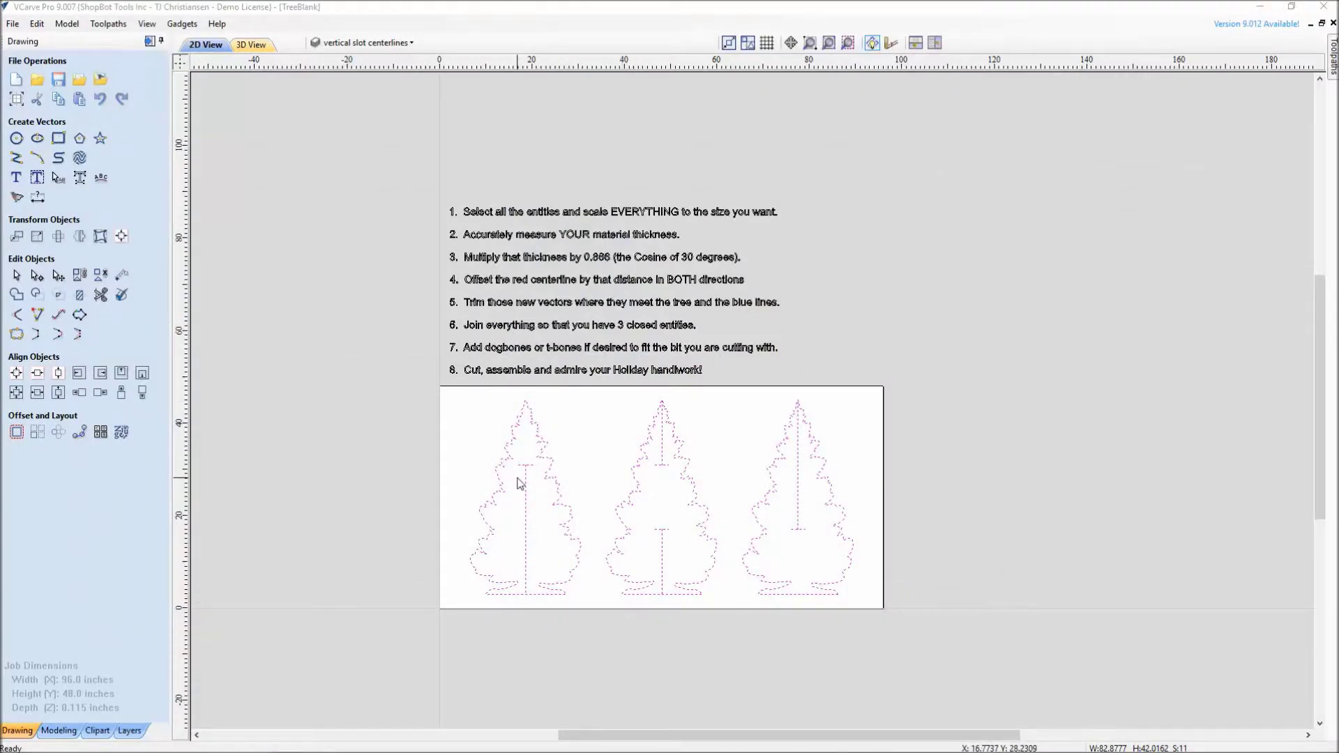
mouse_move(460, 748)
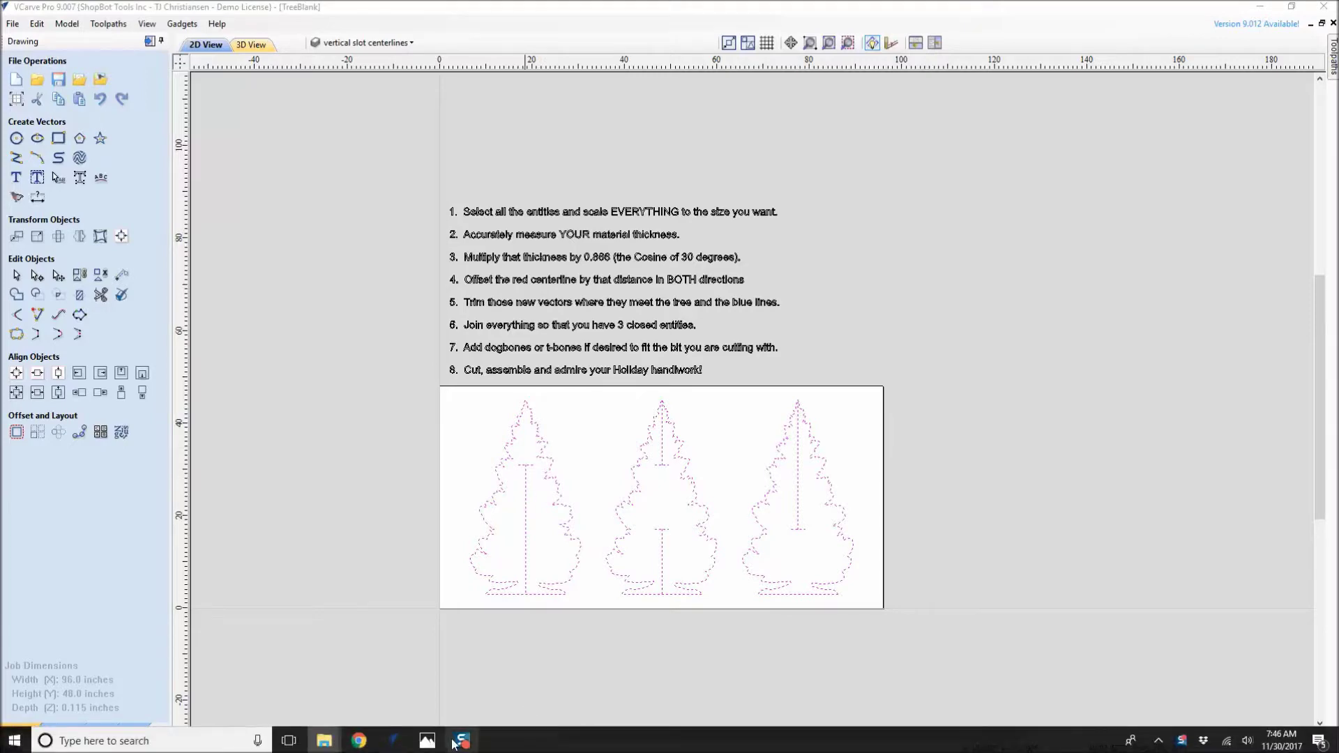
click(426, 740)
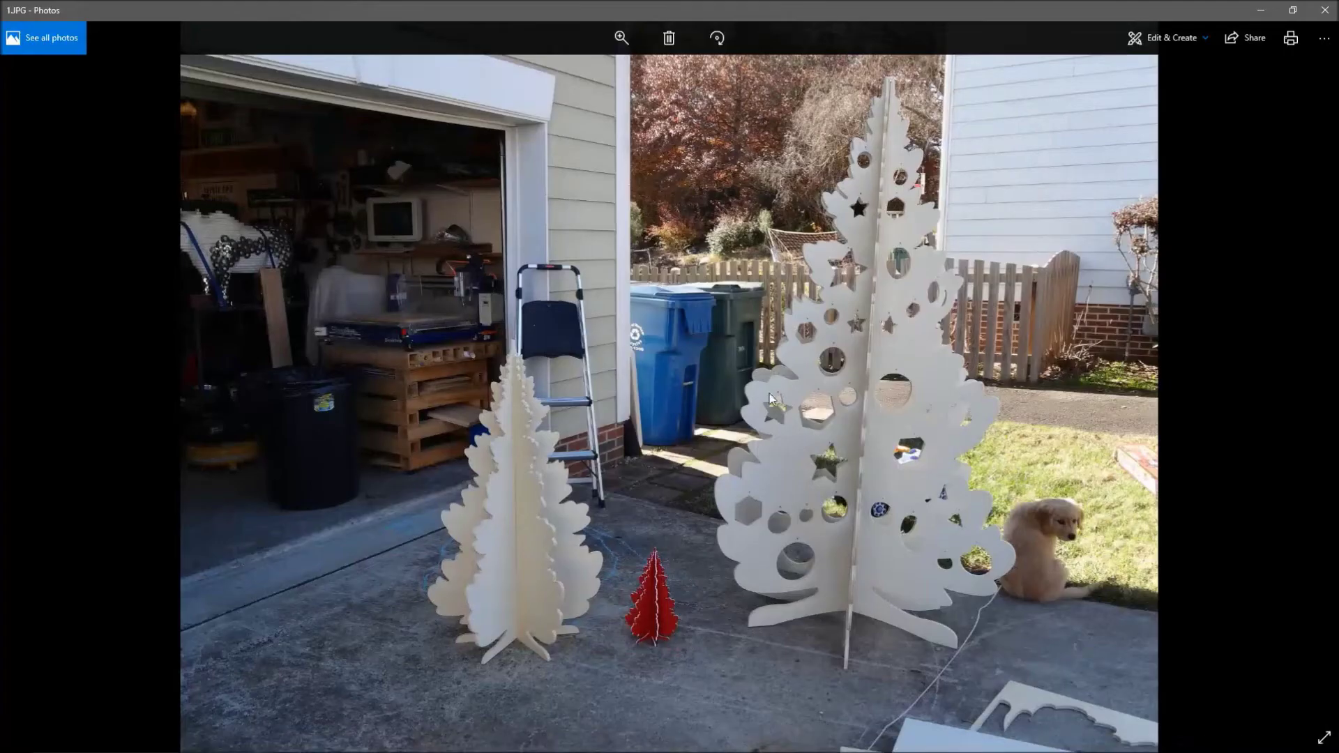
key(Right)
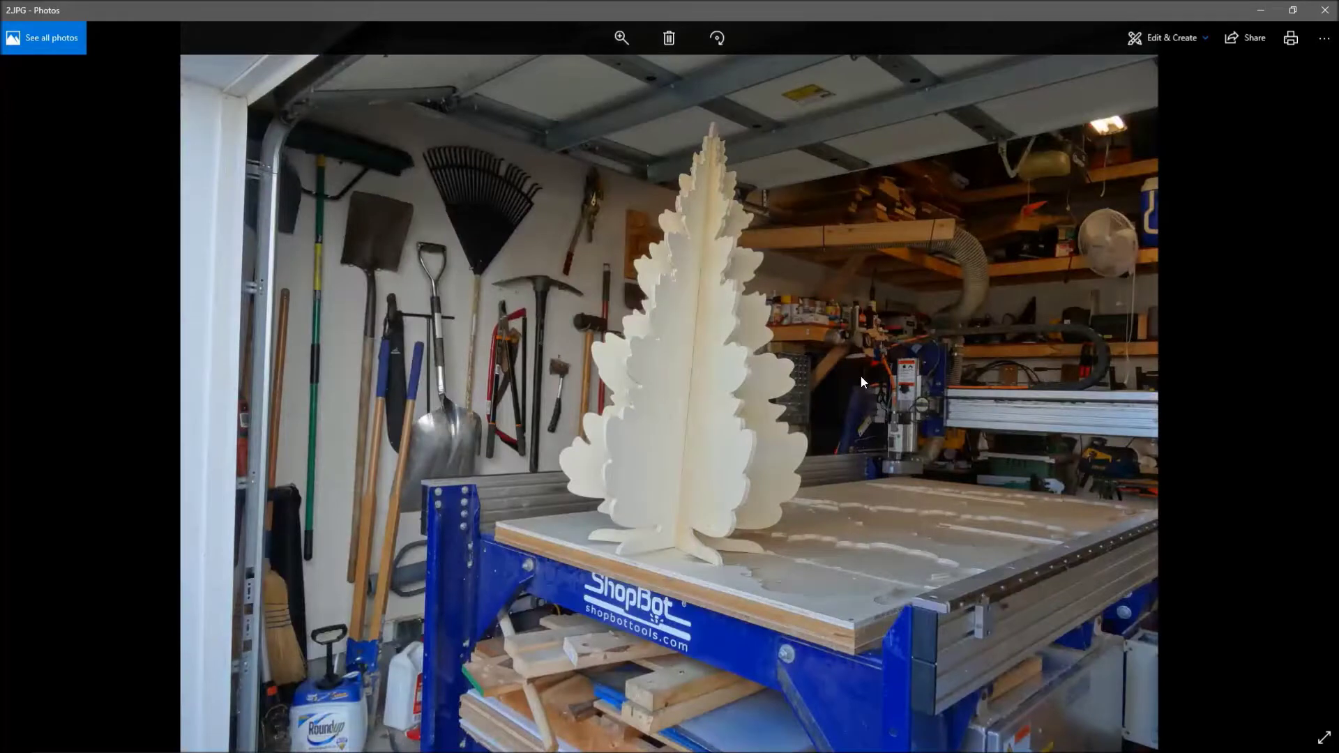
key(Right)
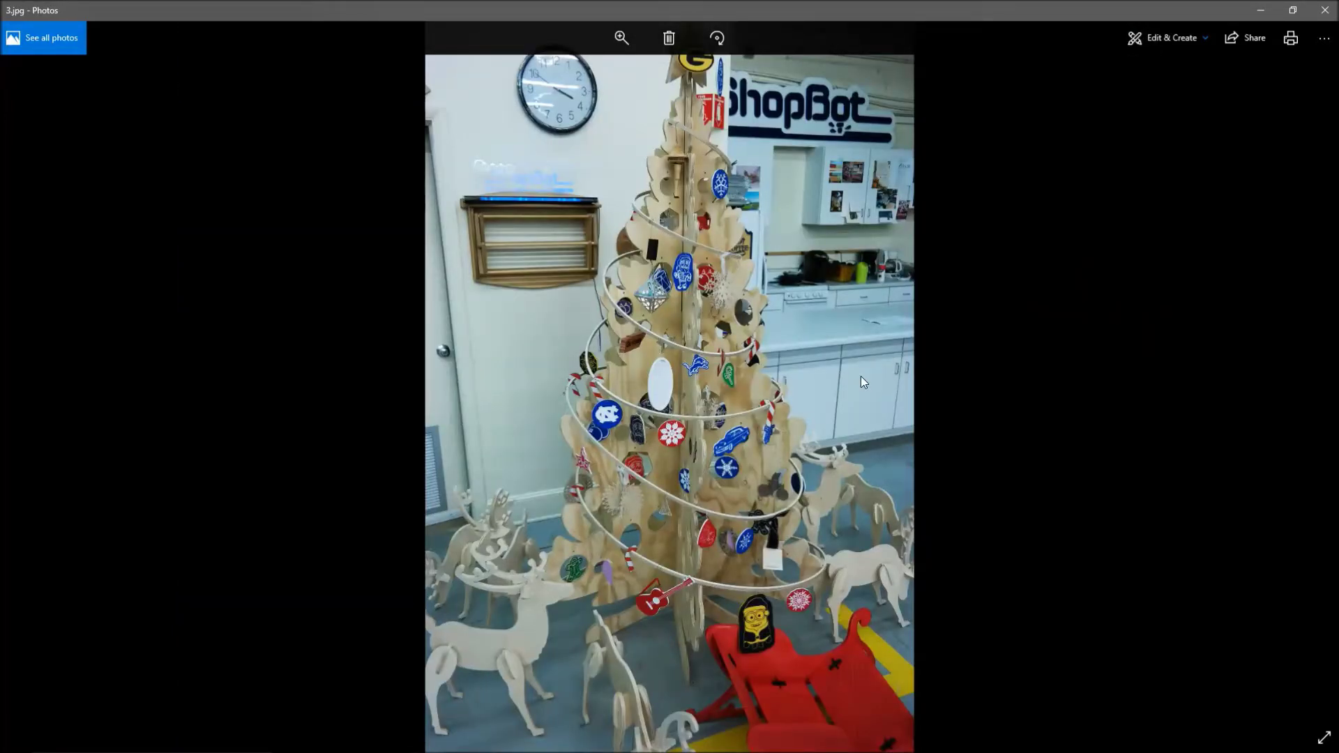
click(1260, 9)
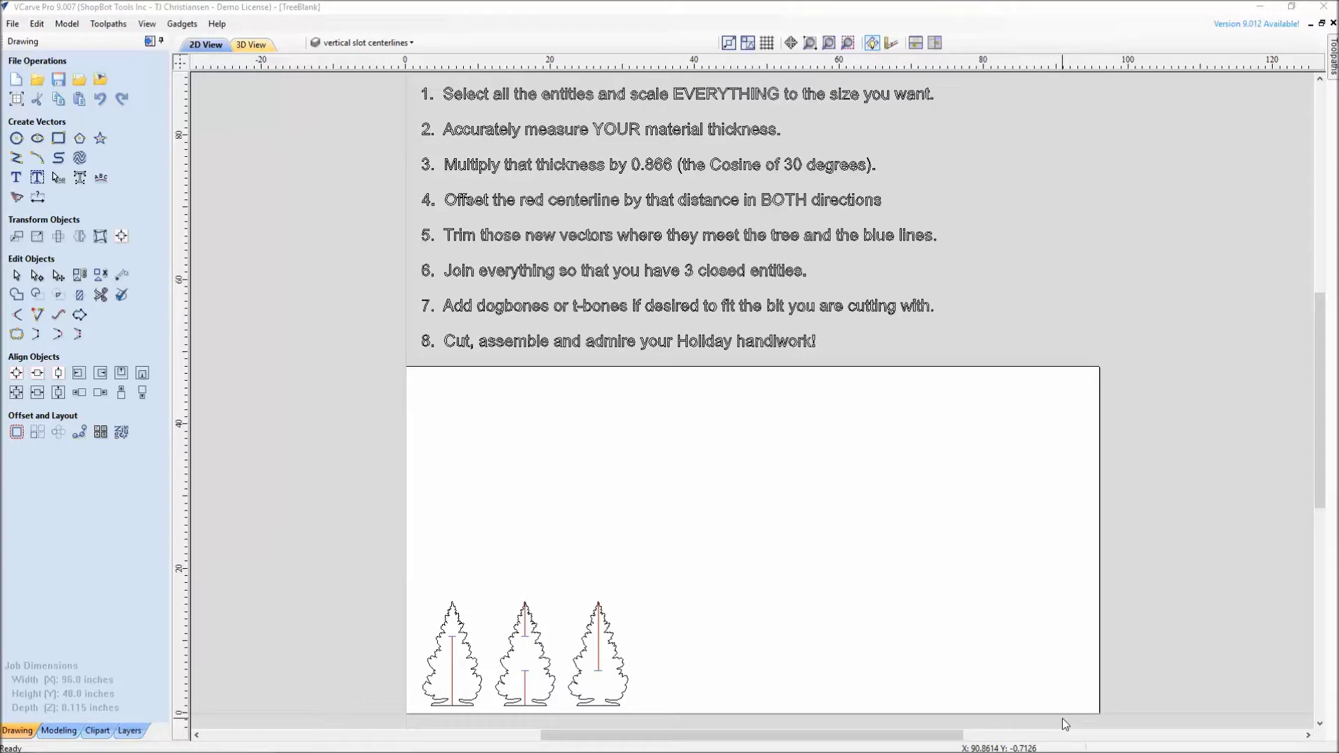
mouse_move(1061, 752)
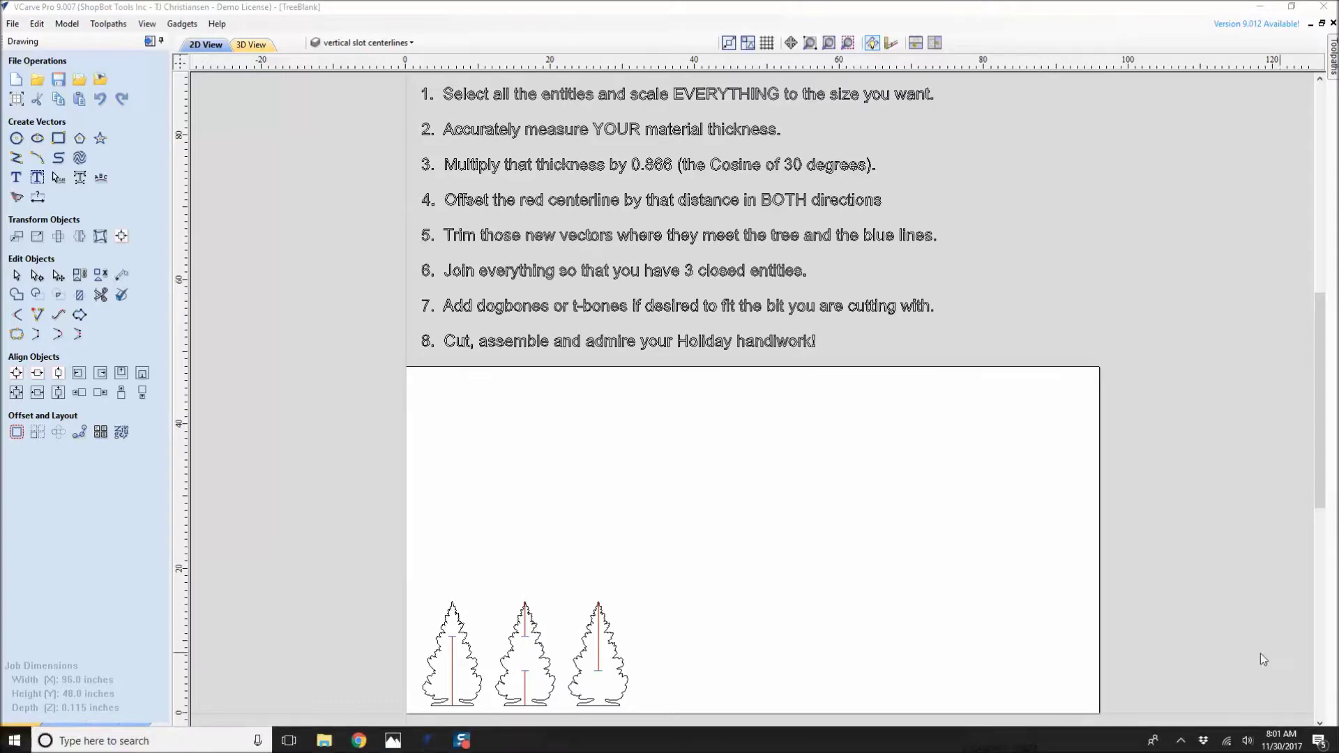
scroll(532, 410, down, 3)
scroll(520, 427, up, 4)
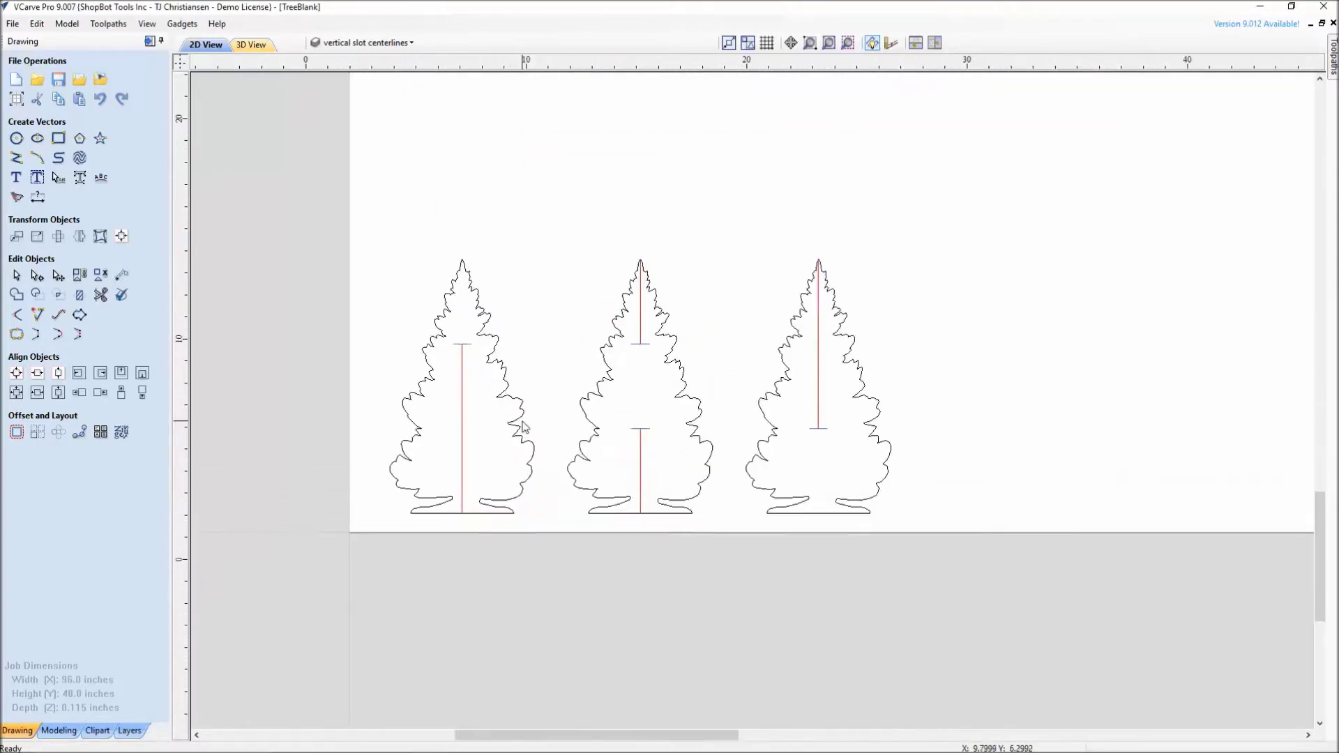
click(429, 389)
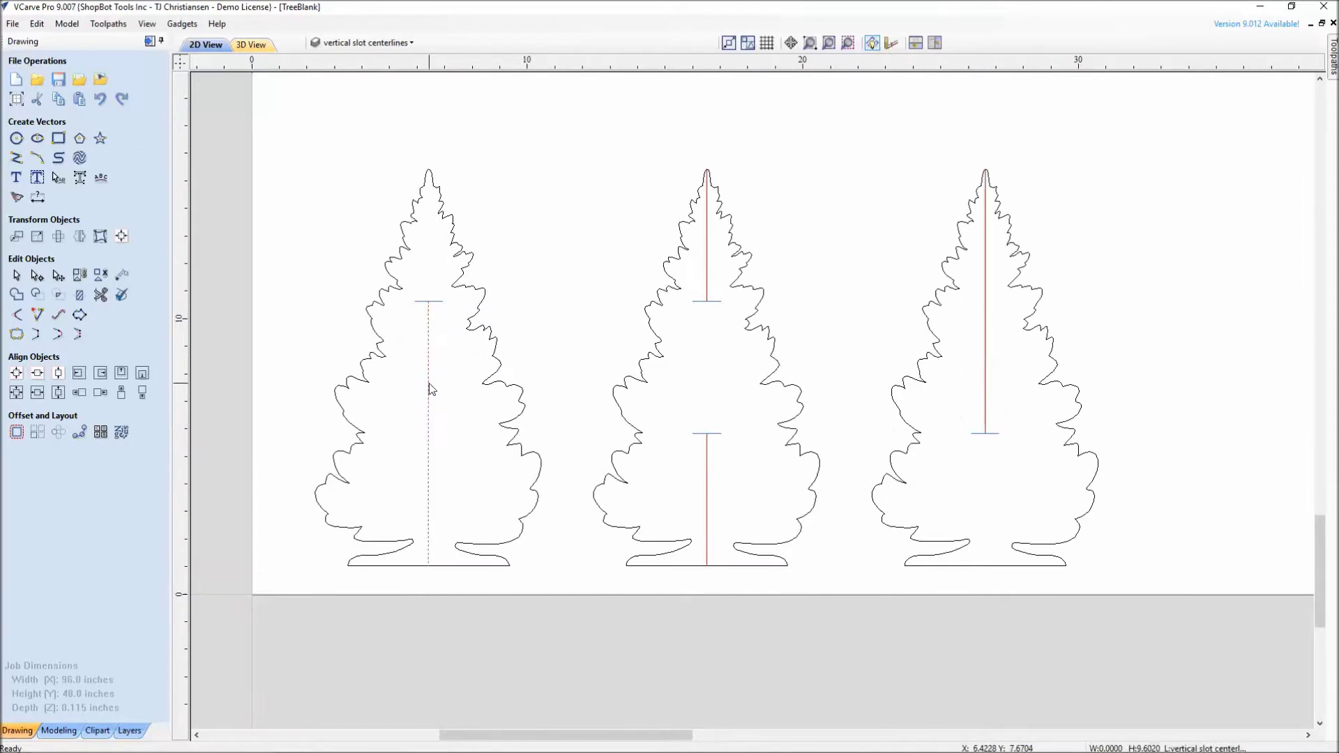
click(707, 278)
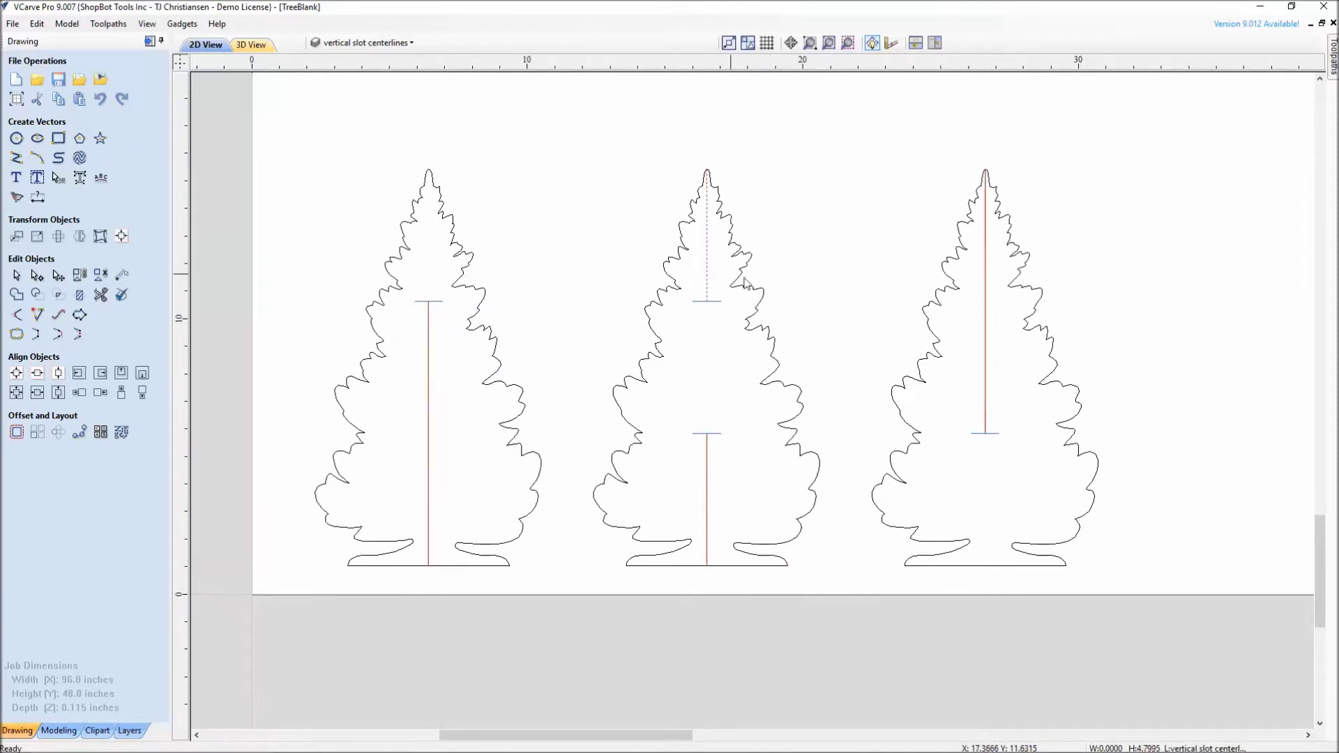
click(991, 346)
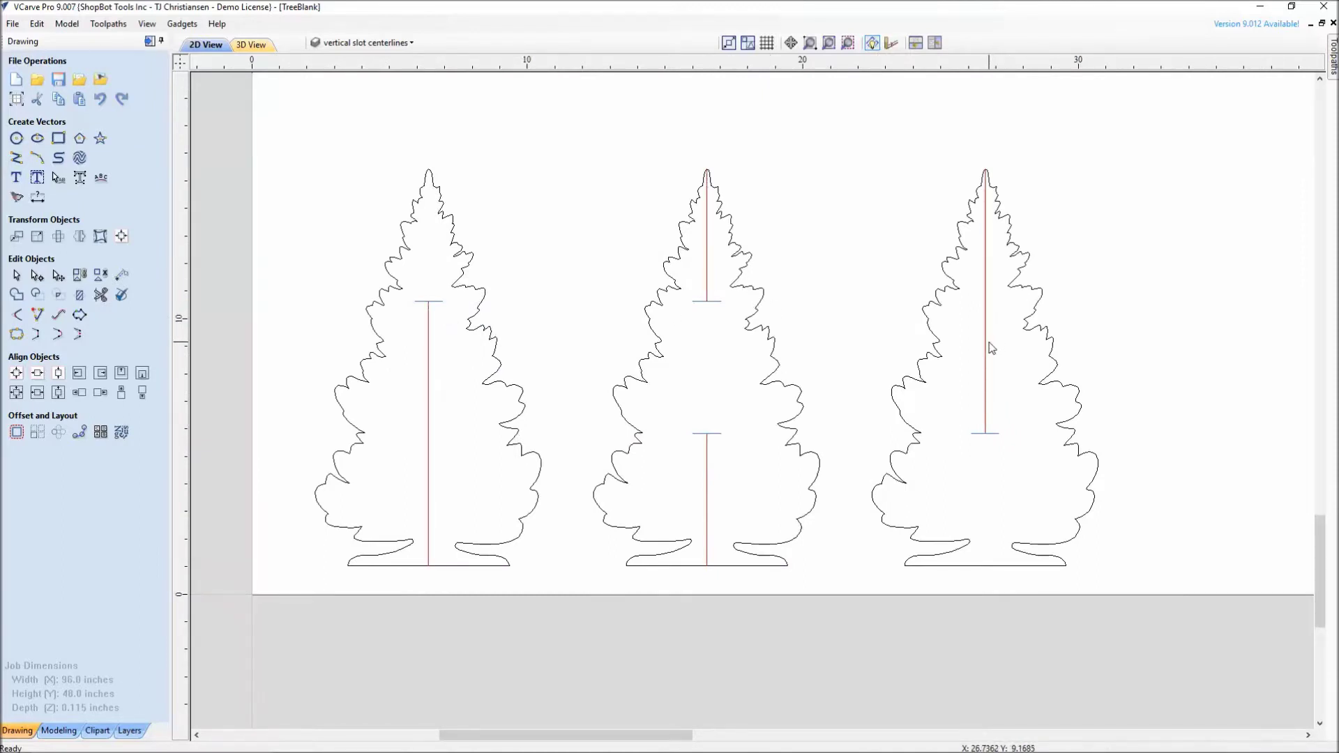
scroll(1001, 320, down, 2)
middle_drag(991, 183, 873, 311)
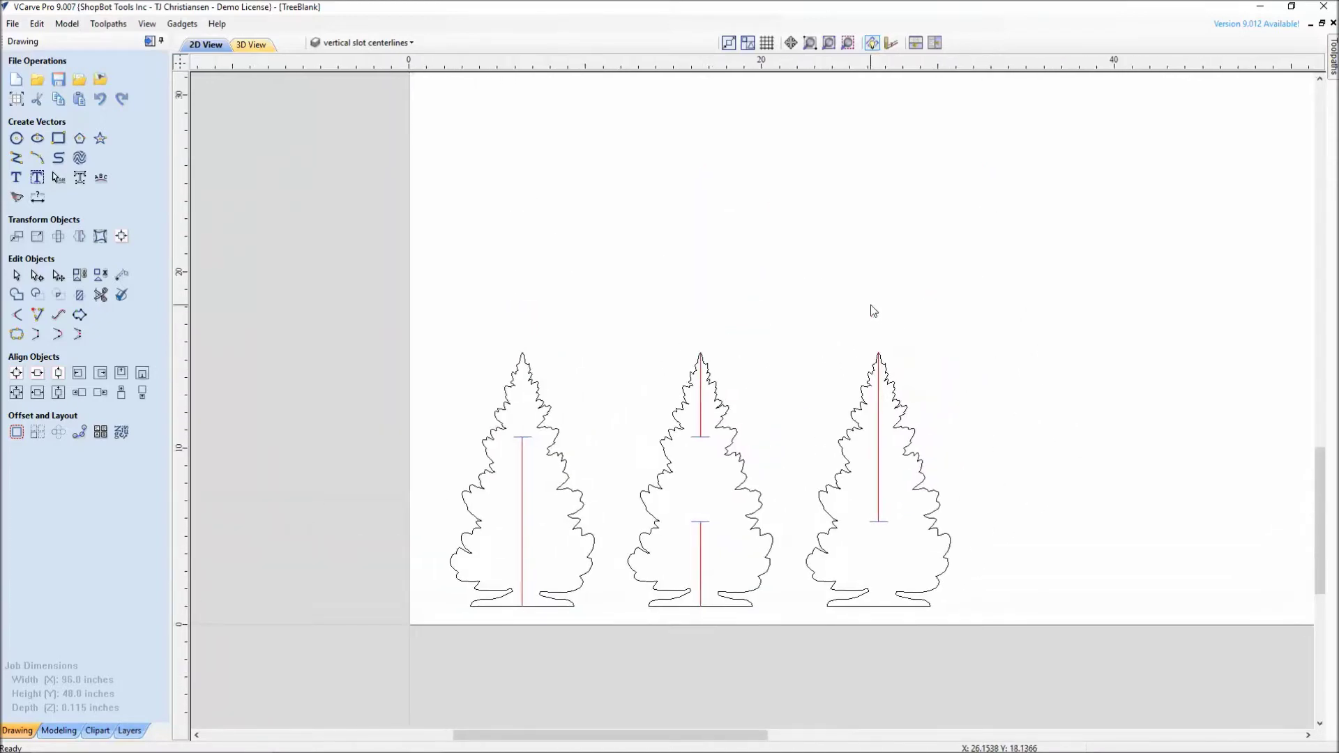
scroll(775, 425, down, 2)
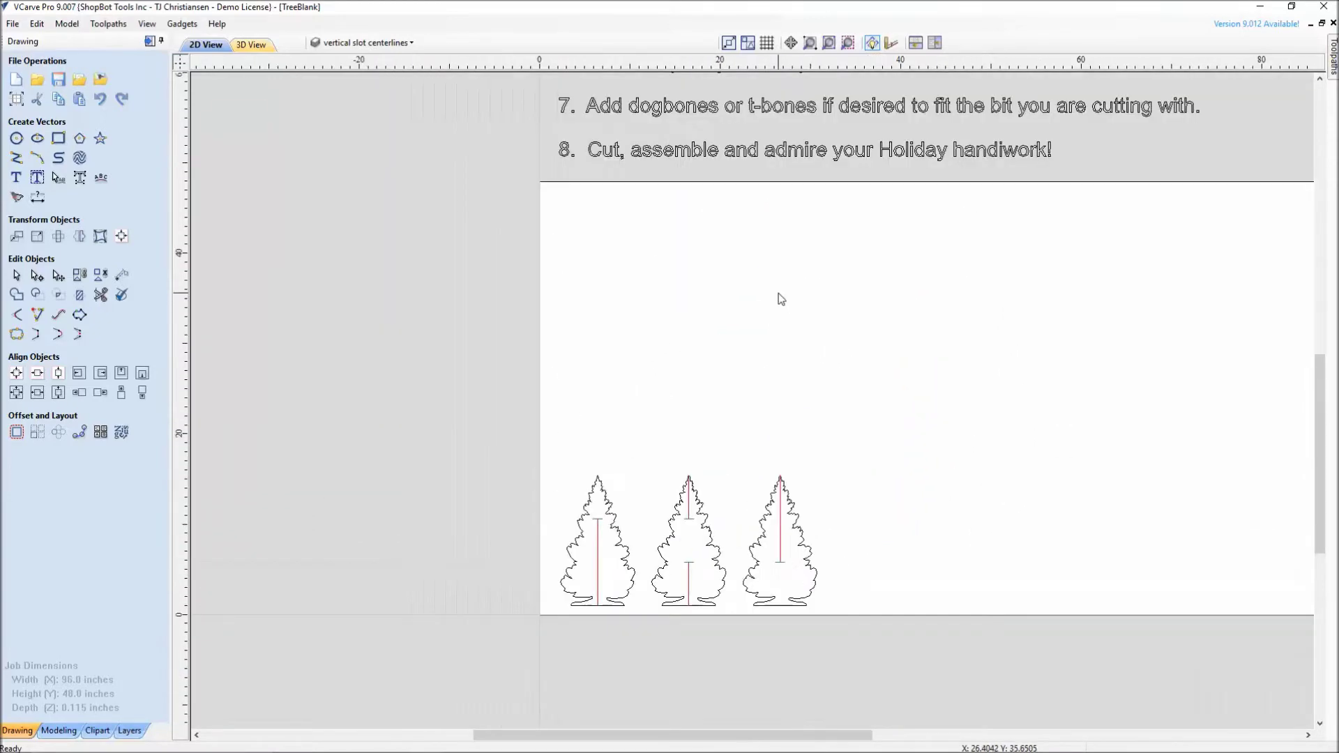
mouse_move(778, 293)
middle_down()
mouse_move(684, 469)
mouse_move(628, 653)
middle_up()
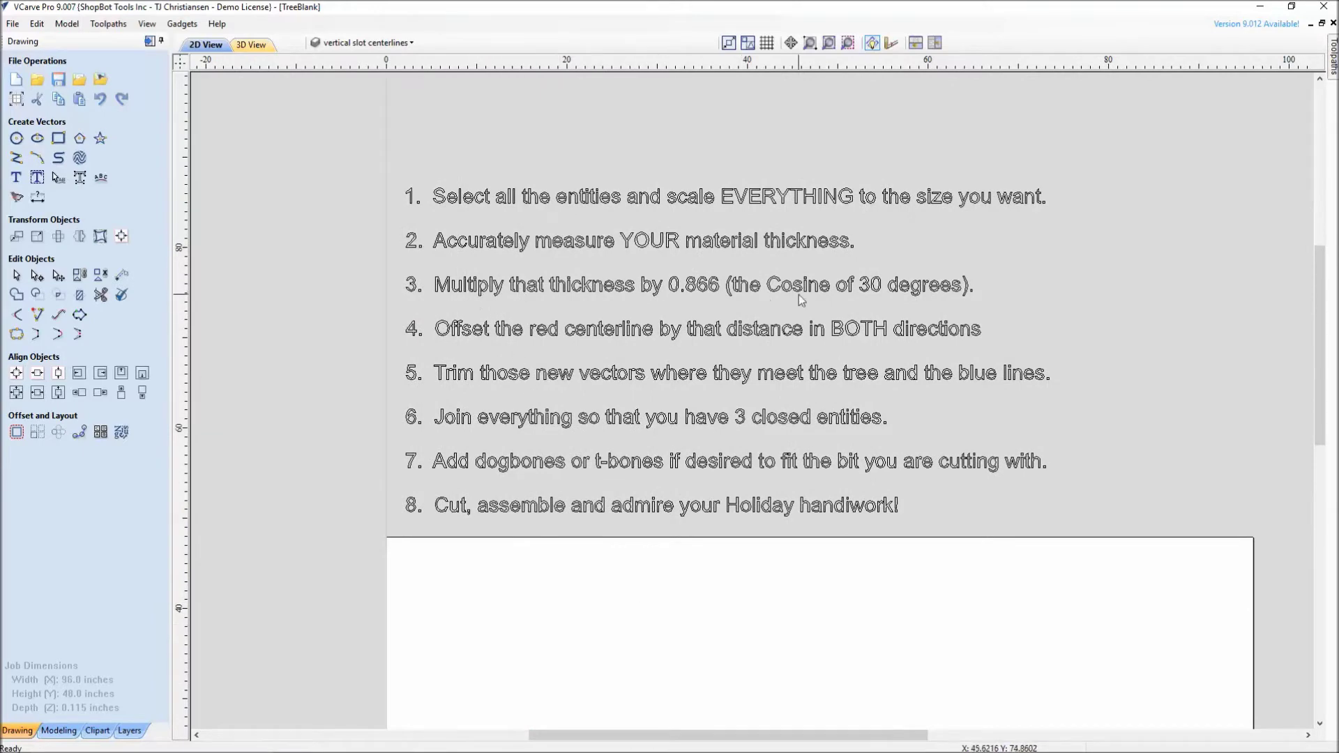
middle_drag(705, 729, 703, 372)
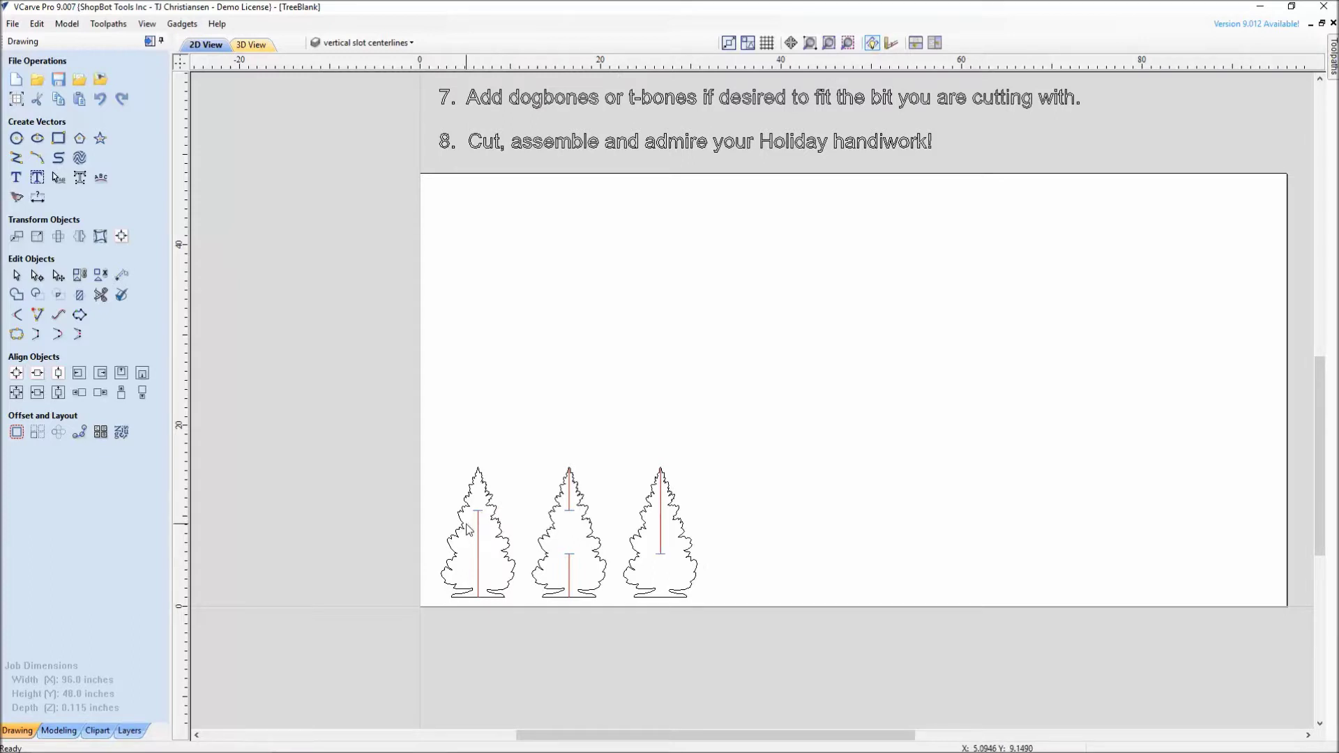
middle_drag(821, 368, 801, 373)
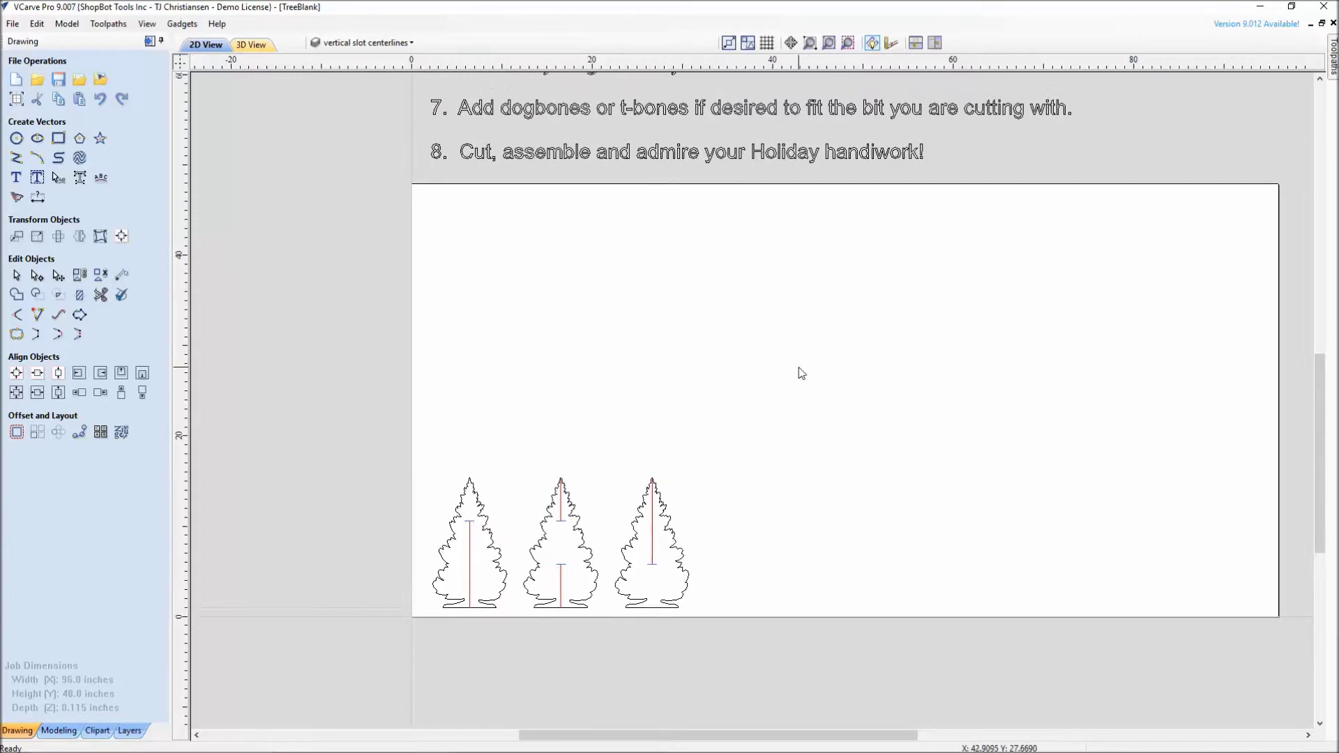
scroll(788, 377, down, 3)
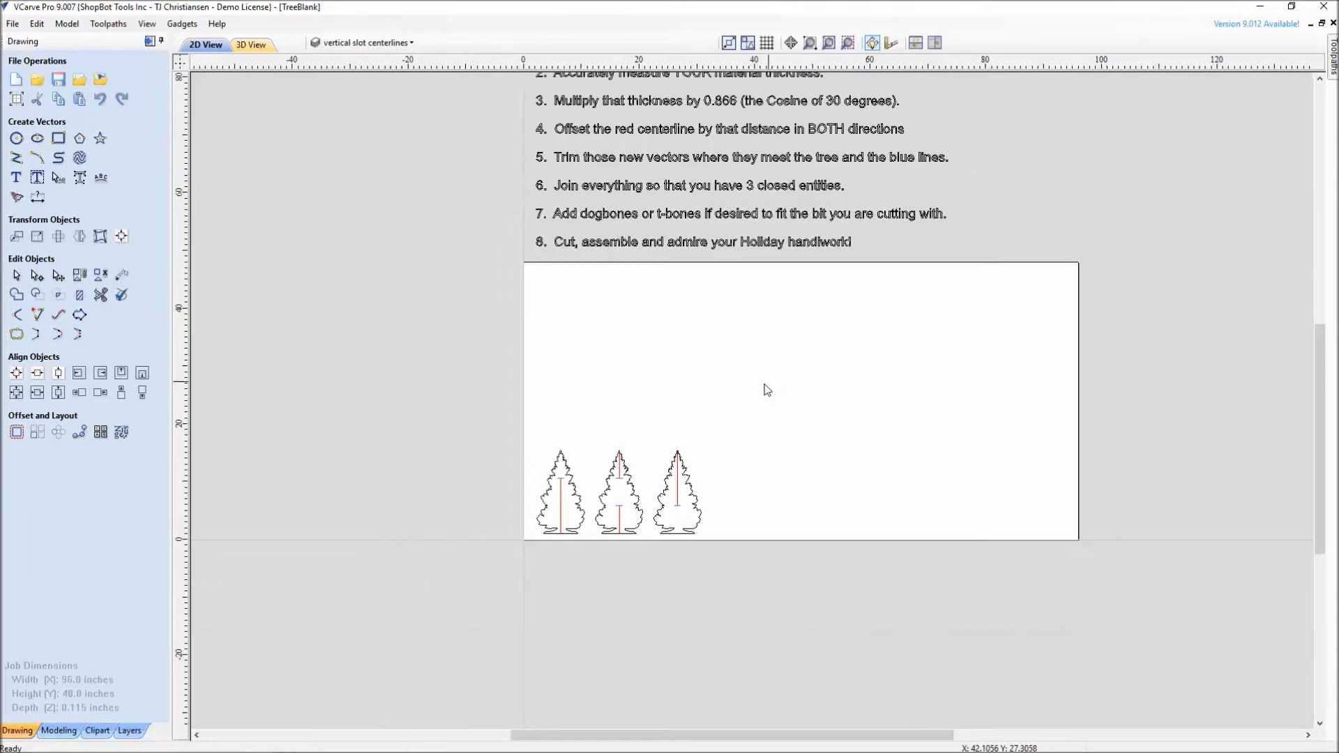
middle_drag(762, 388, 715, 449)
middle_drag(697, 379, 691, 410)
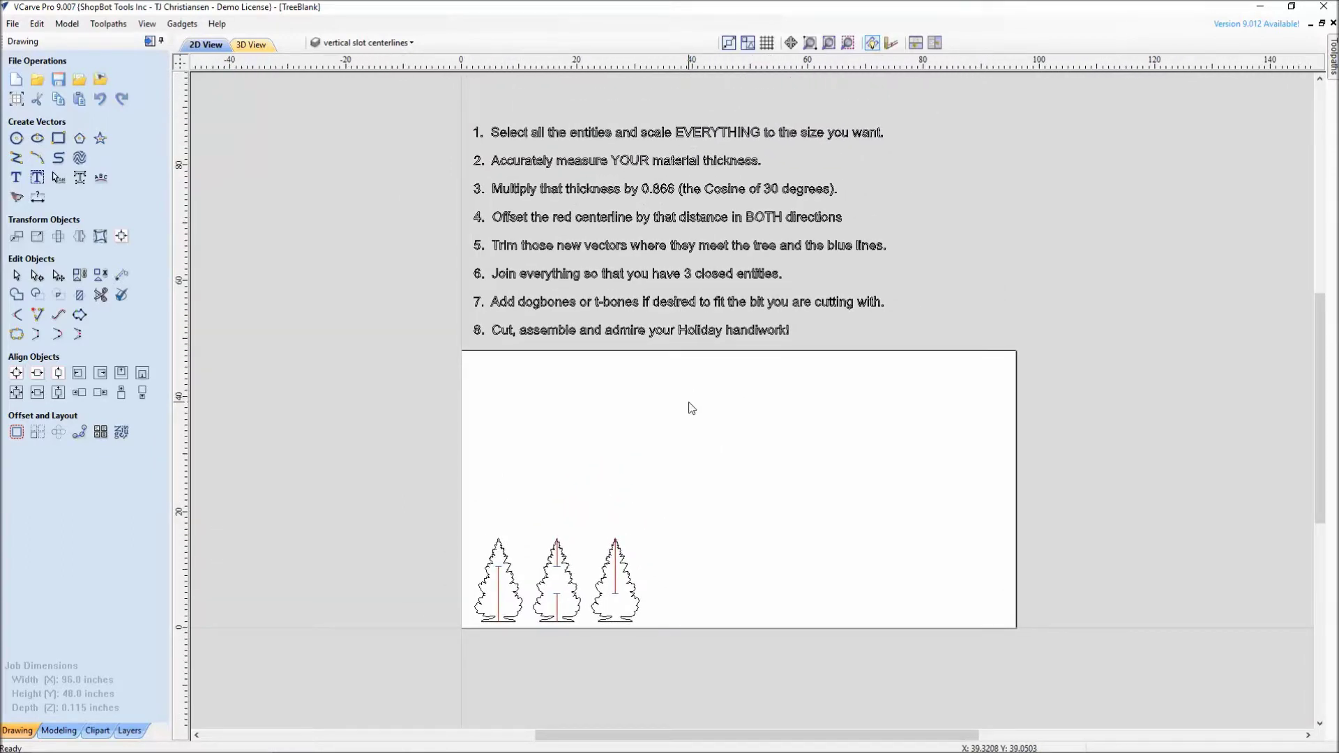
Step: Set the job to a 24 × 18 inch sheet, 0.26 inches thick
click(17, 98)
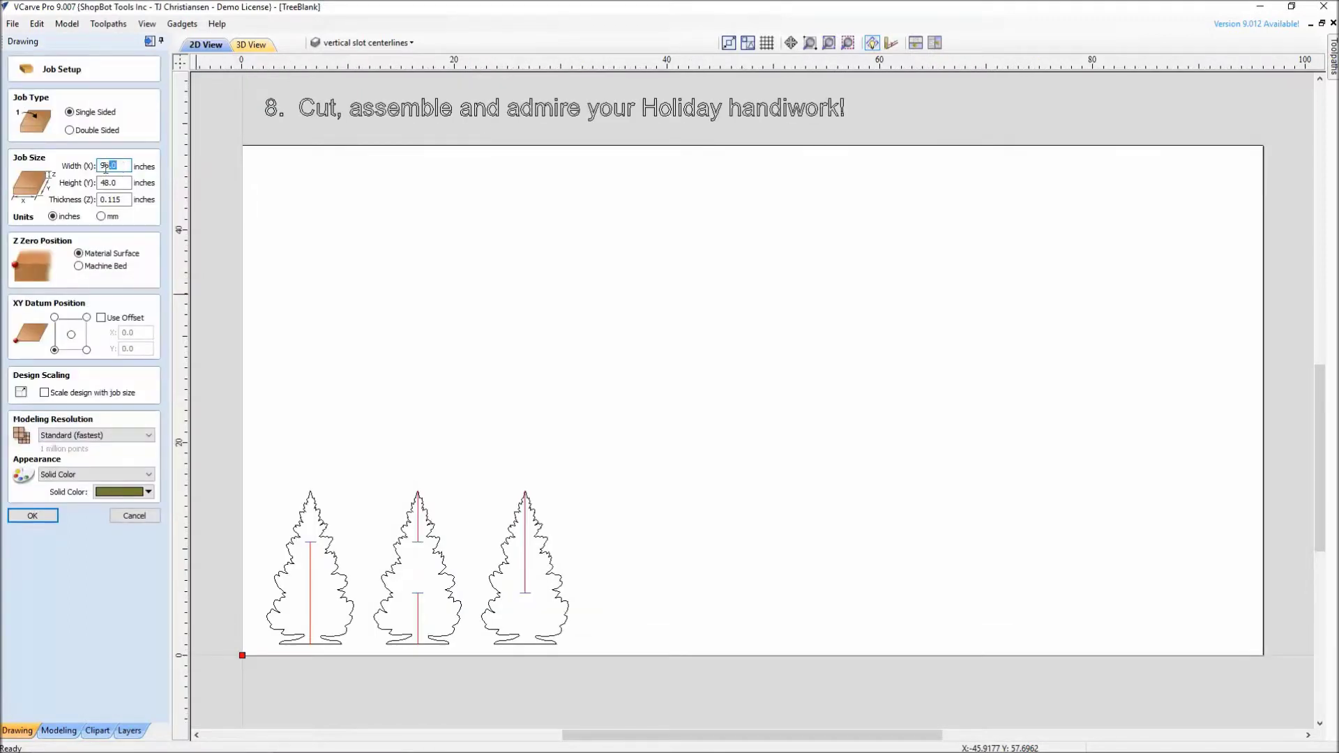
text(24)
key(Tab)
text(1)
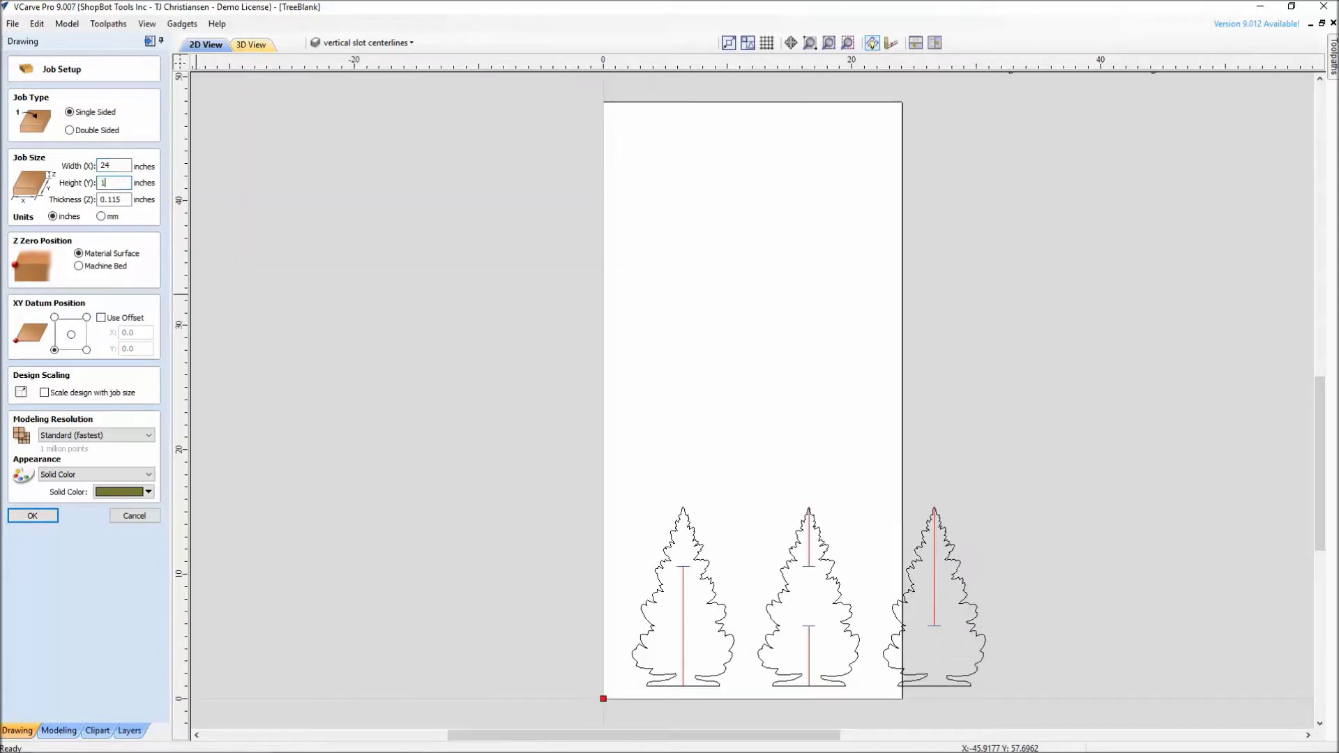
text(8)
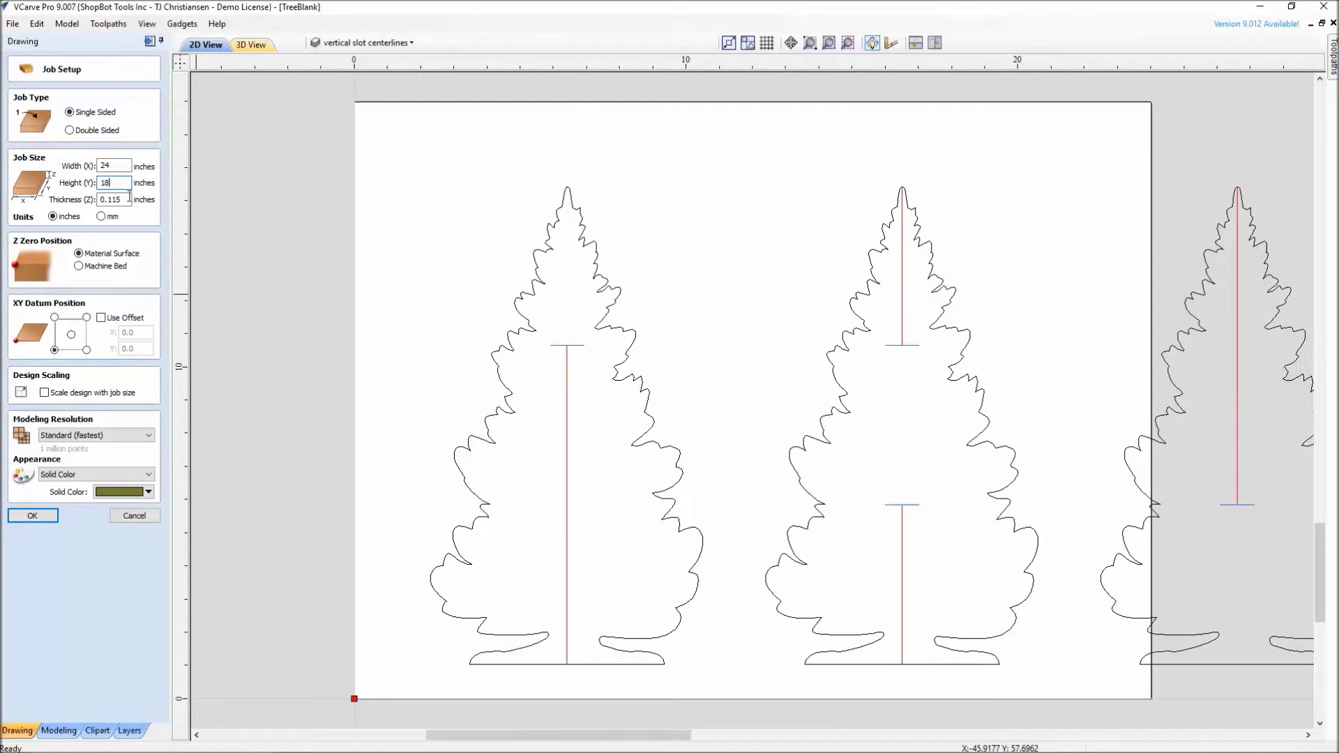
click(126, 198)
drag(127, 199, 79, 197)
text(.26)
click(29, 518)
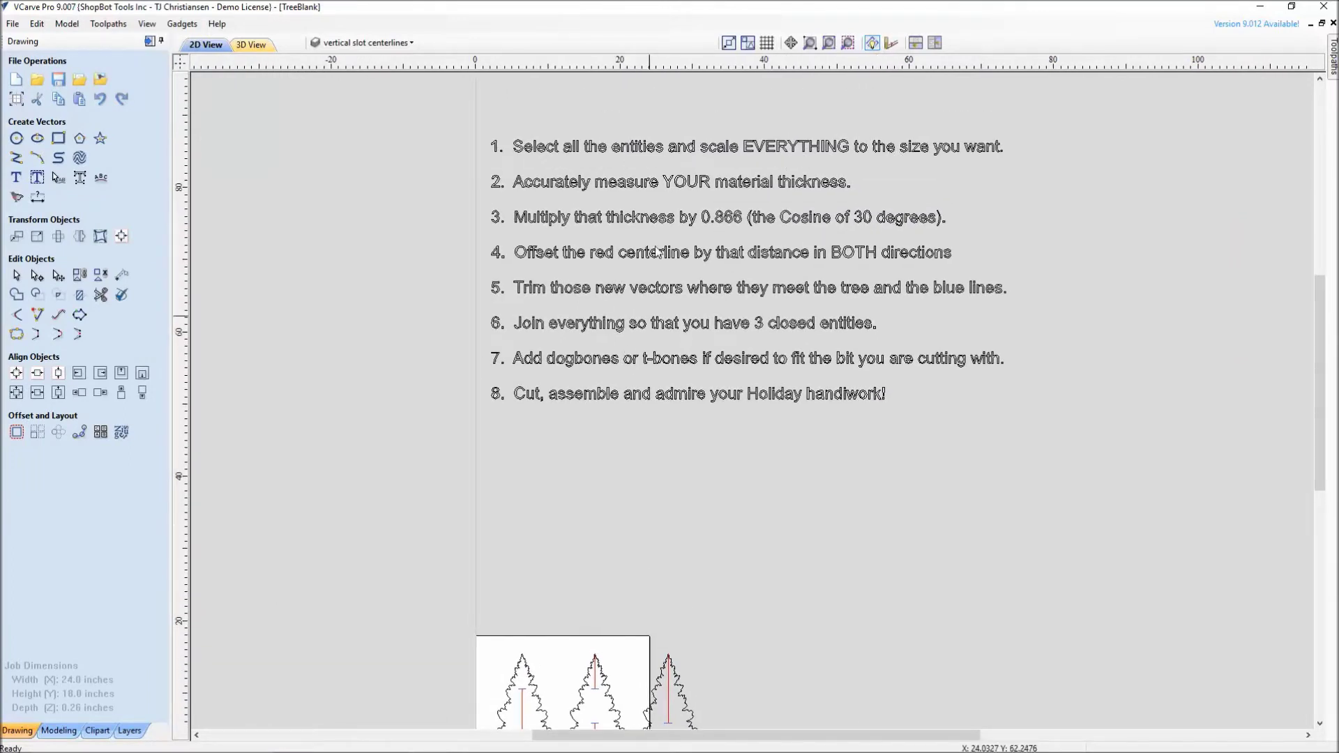
Step: Select all three trees, center them on the 24 × 18 sheet, then select the middle tree
middle_drag(576, 643, 607, 493)
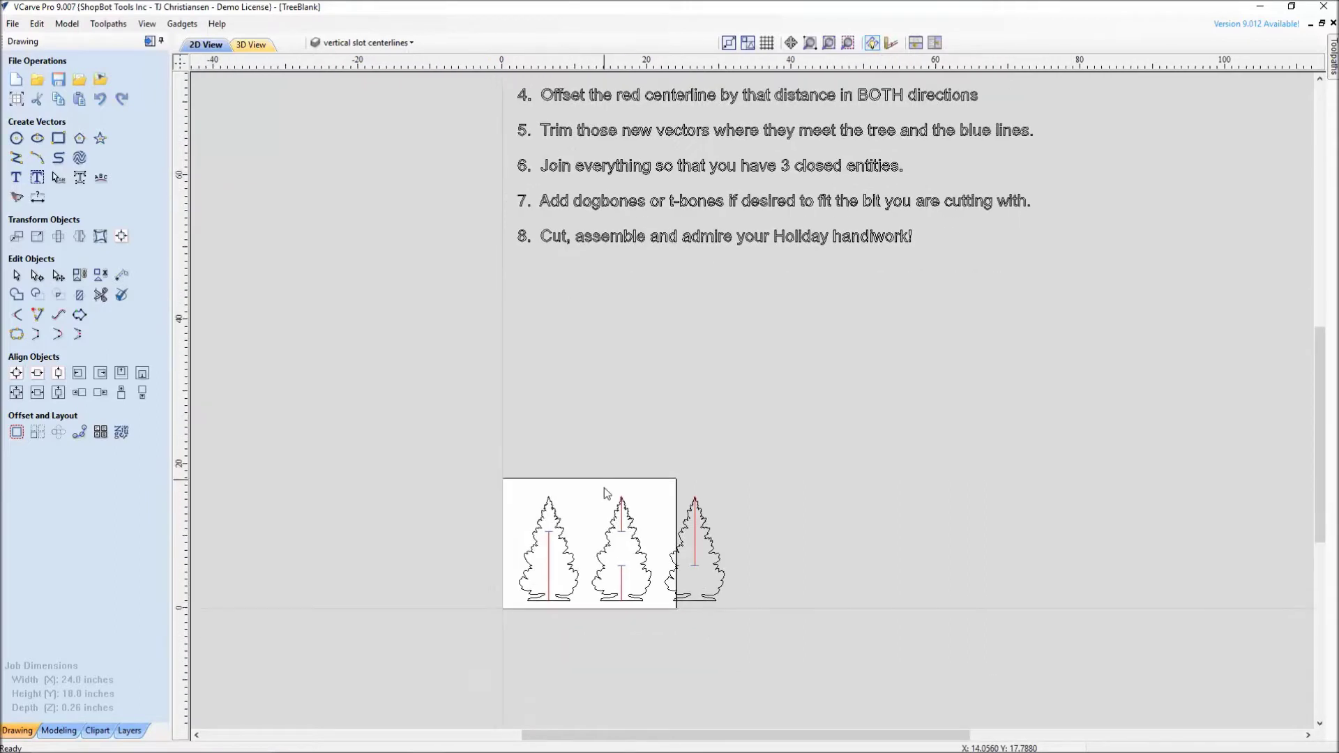
click(549, 576)
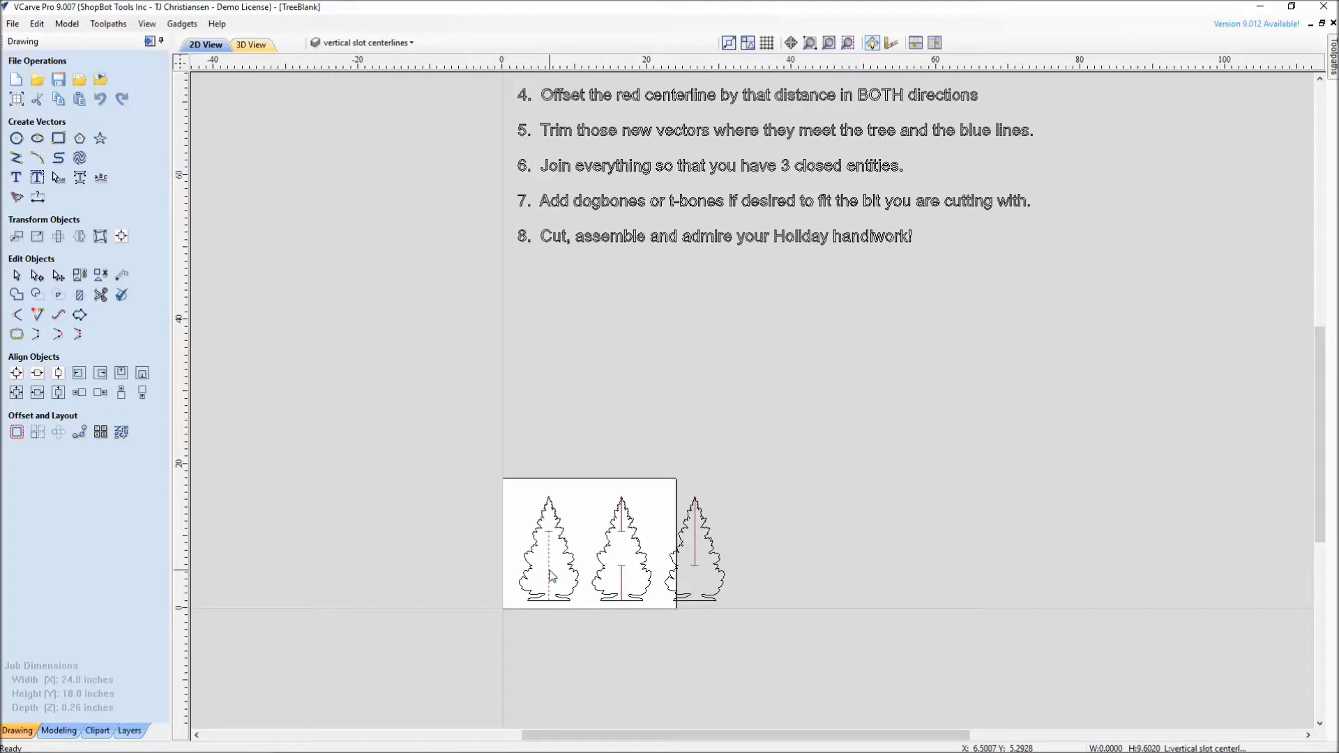
scroll(593, 532, up, 3)
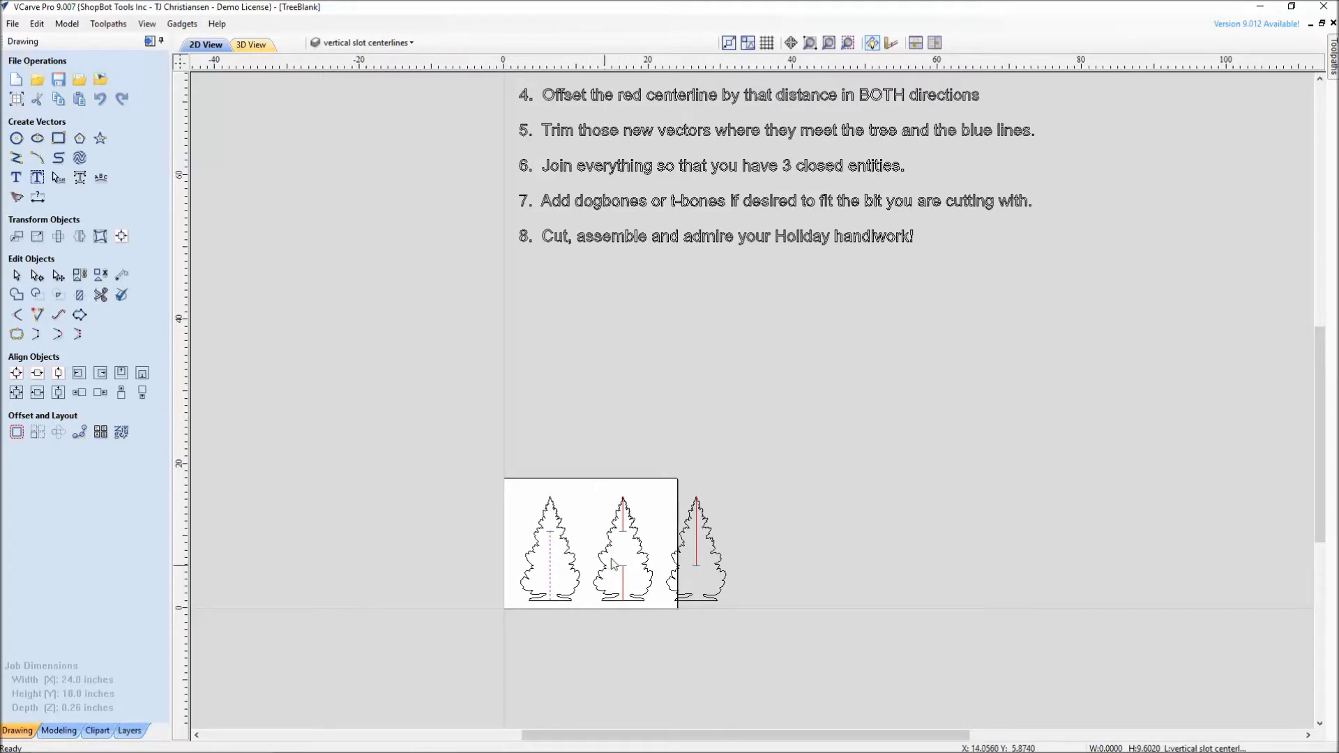
scroll(594, 532, up, 2)
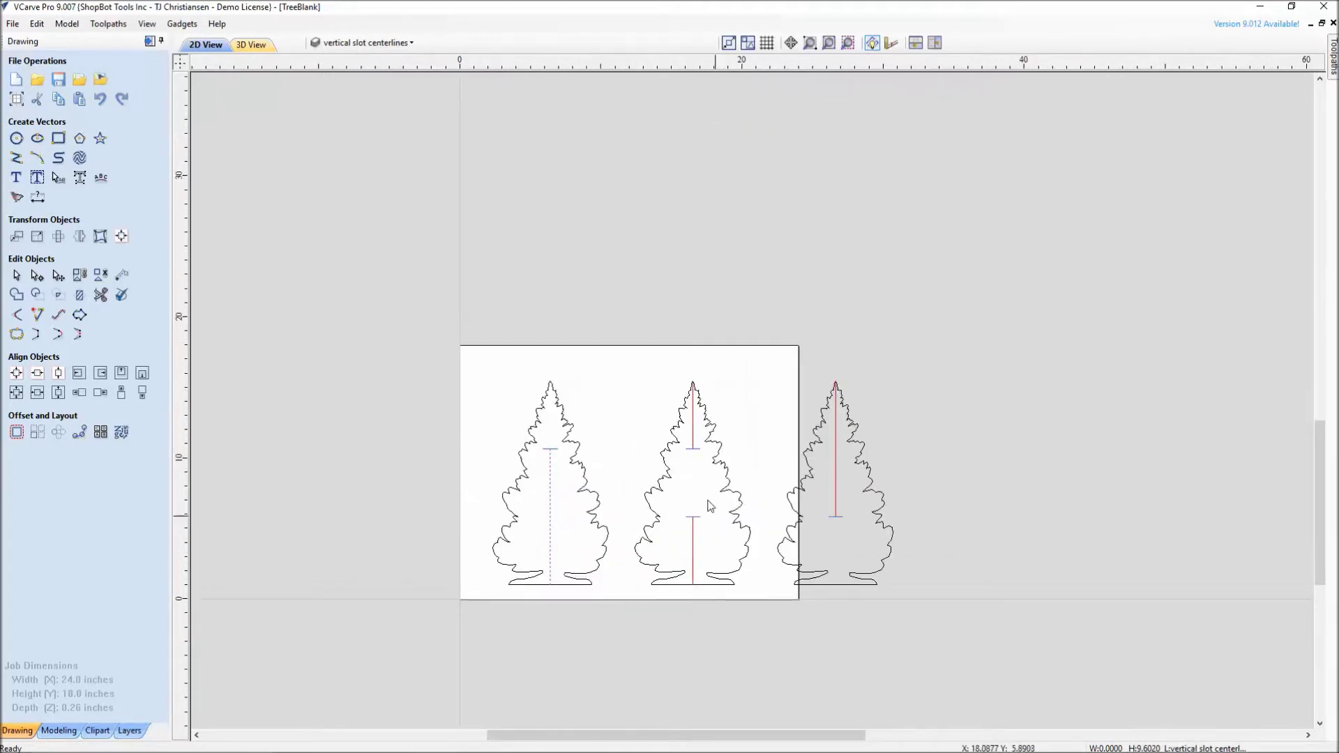
middle_drag(497, 518, 533, 484)
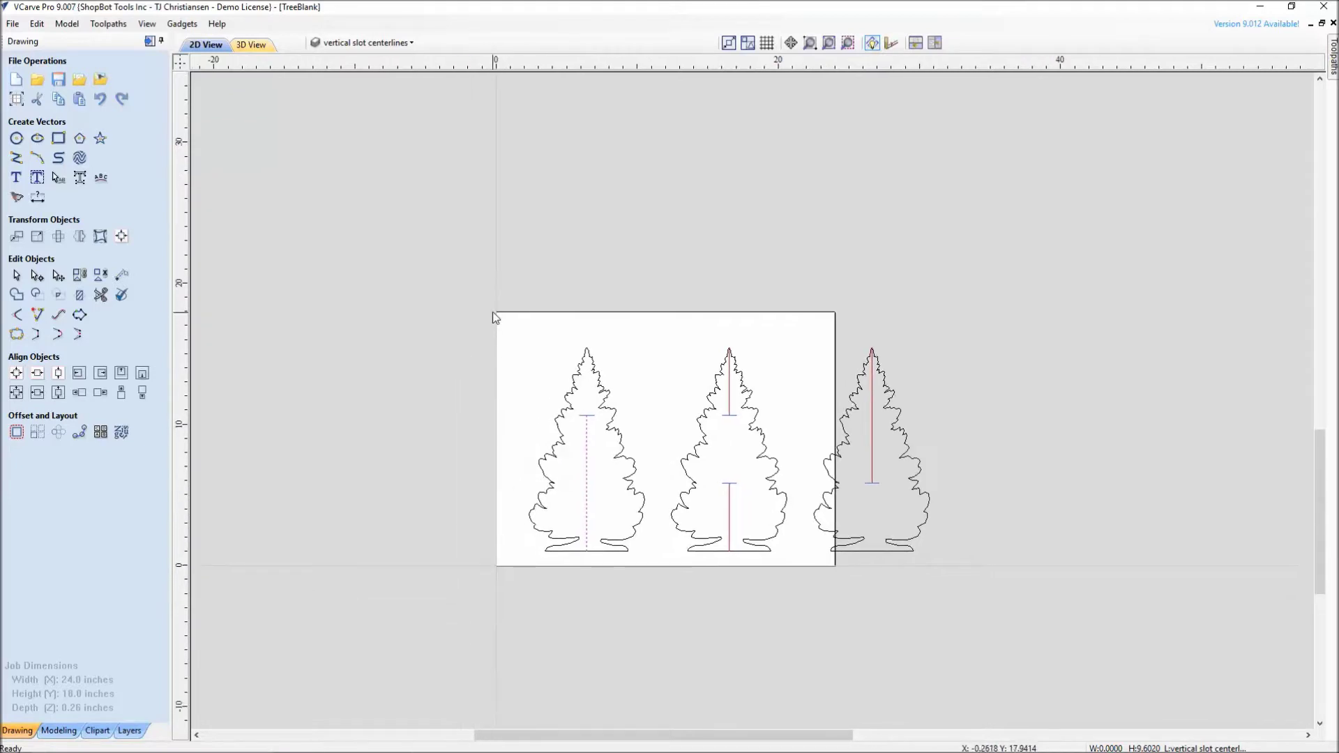
key(ctrl+a)
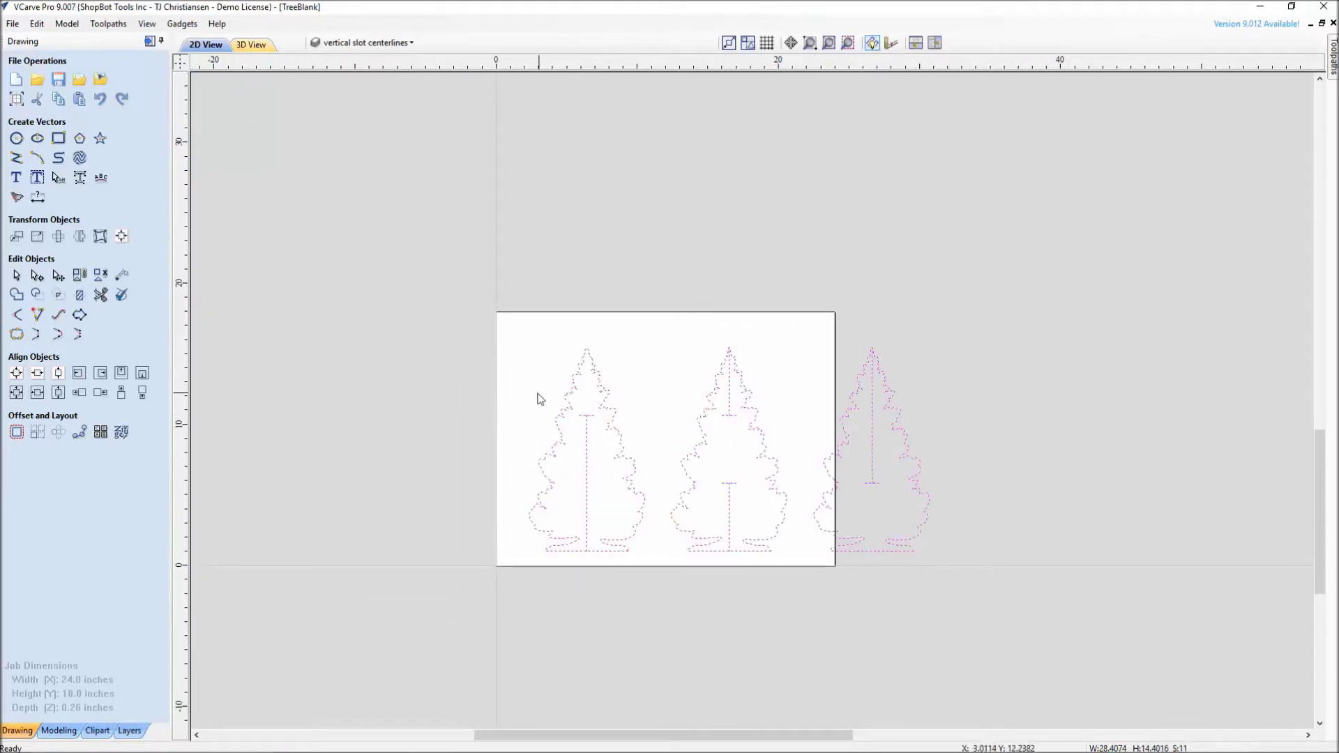
click(24, 377)
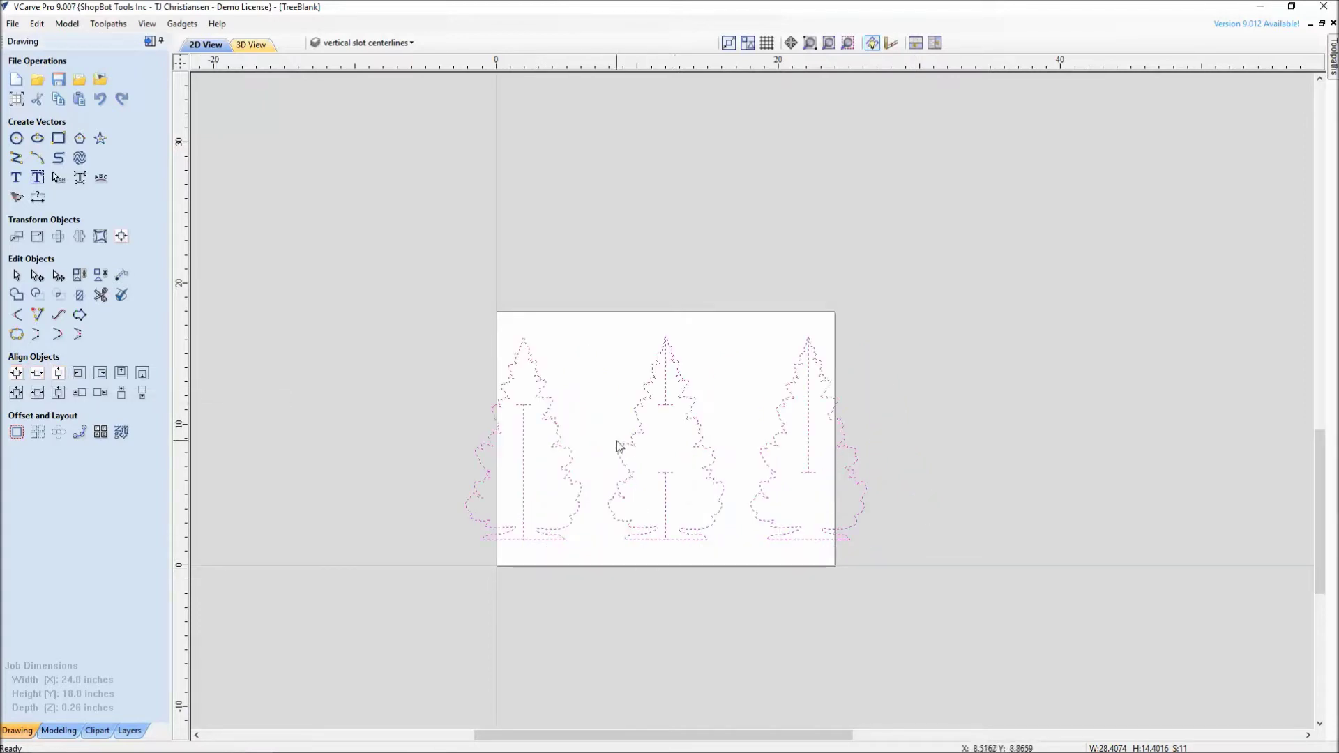
click(748, 546)
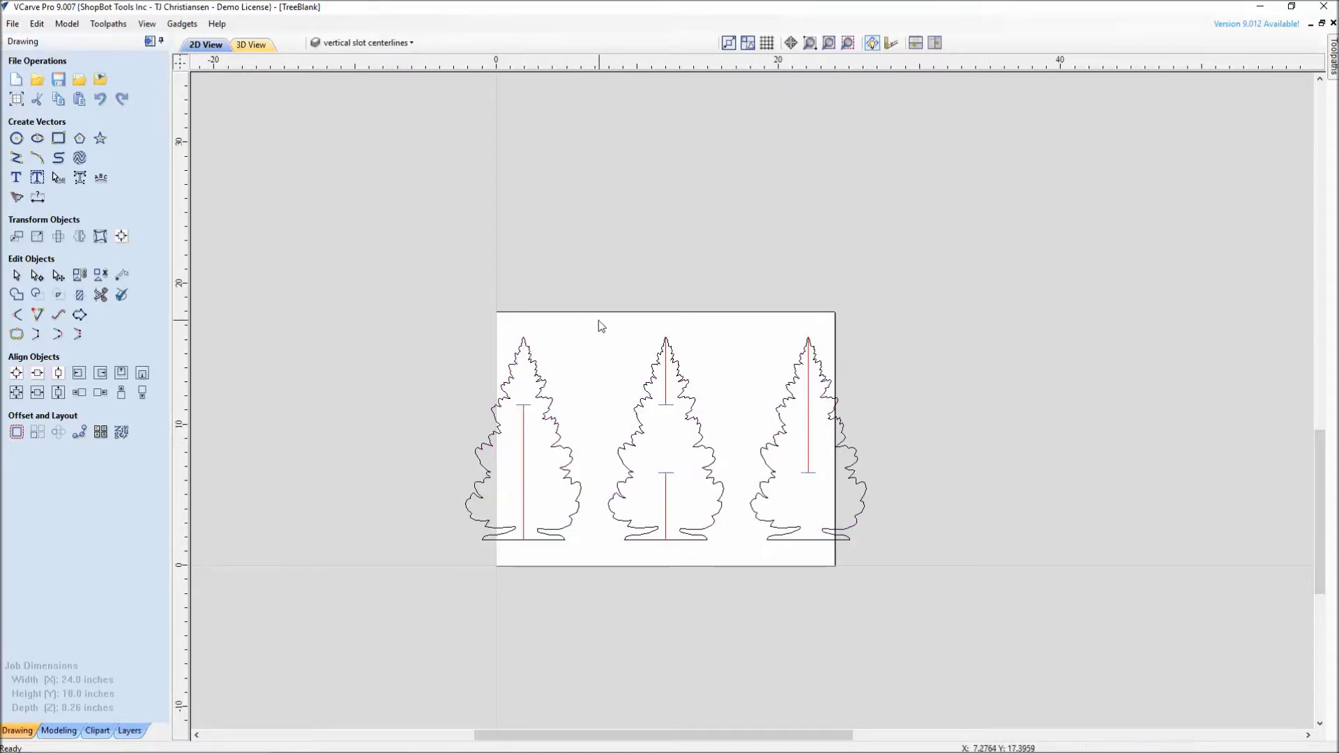
drag(685, 494, 731, 561)
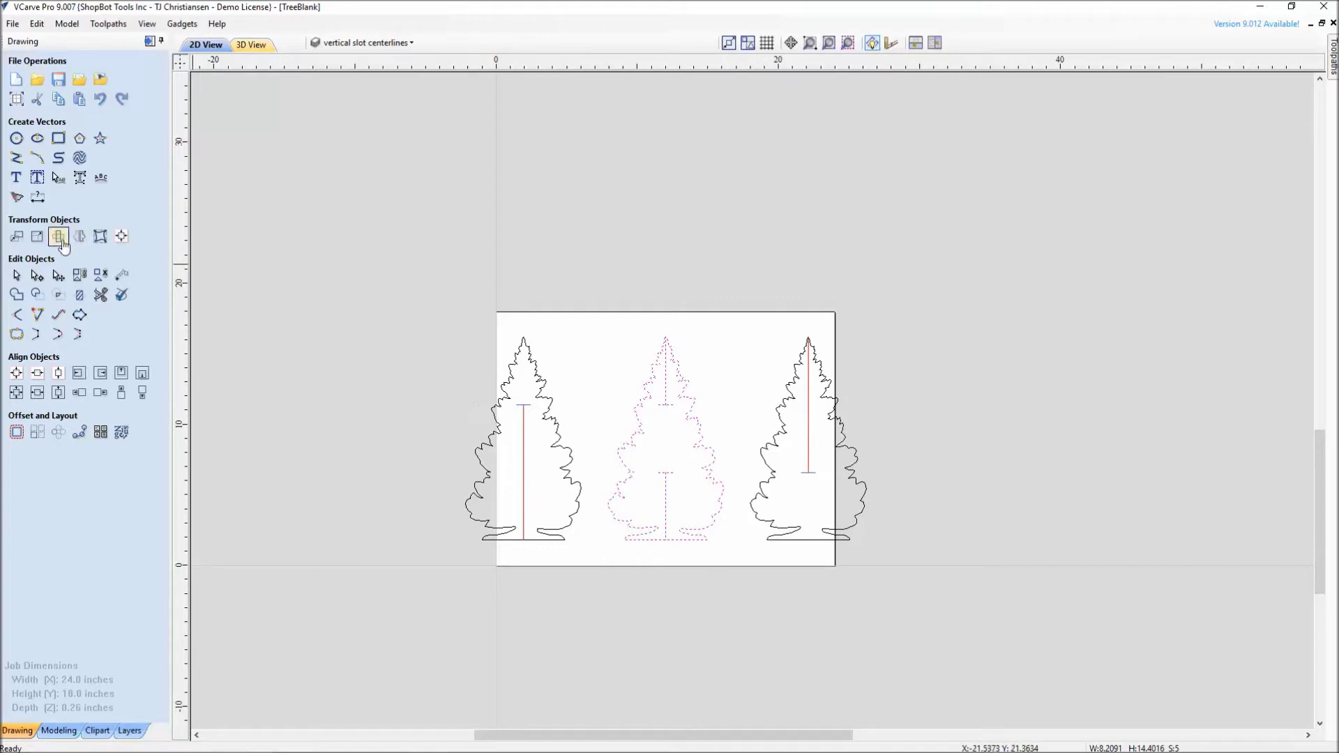
Step: Flip the middle tree vertically with Mirror
click(59, 239)
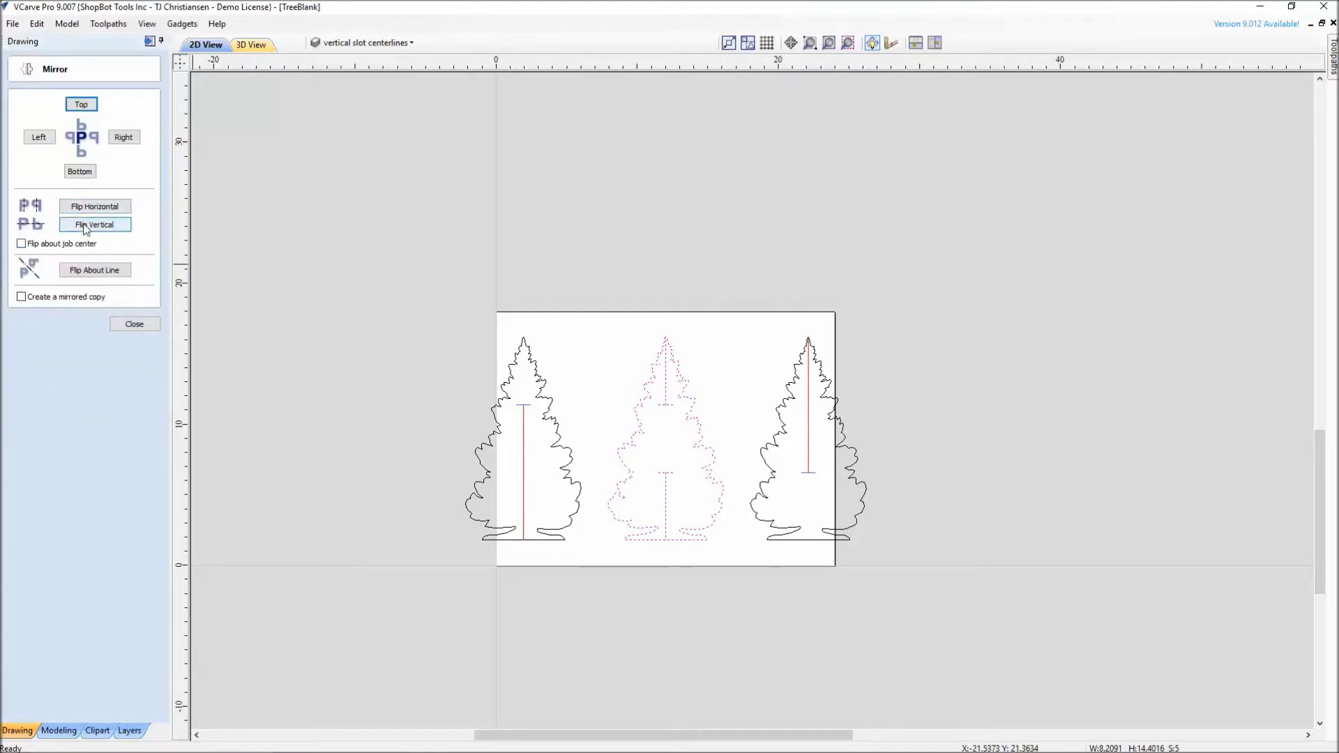
click(84, 227)
click(395, 261)
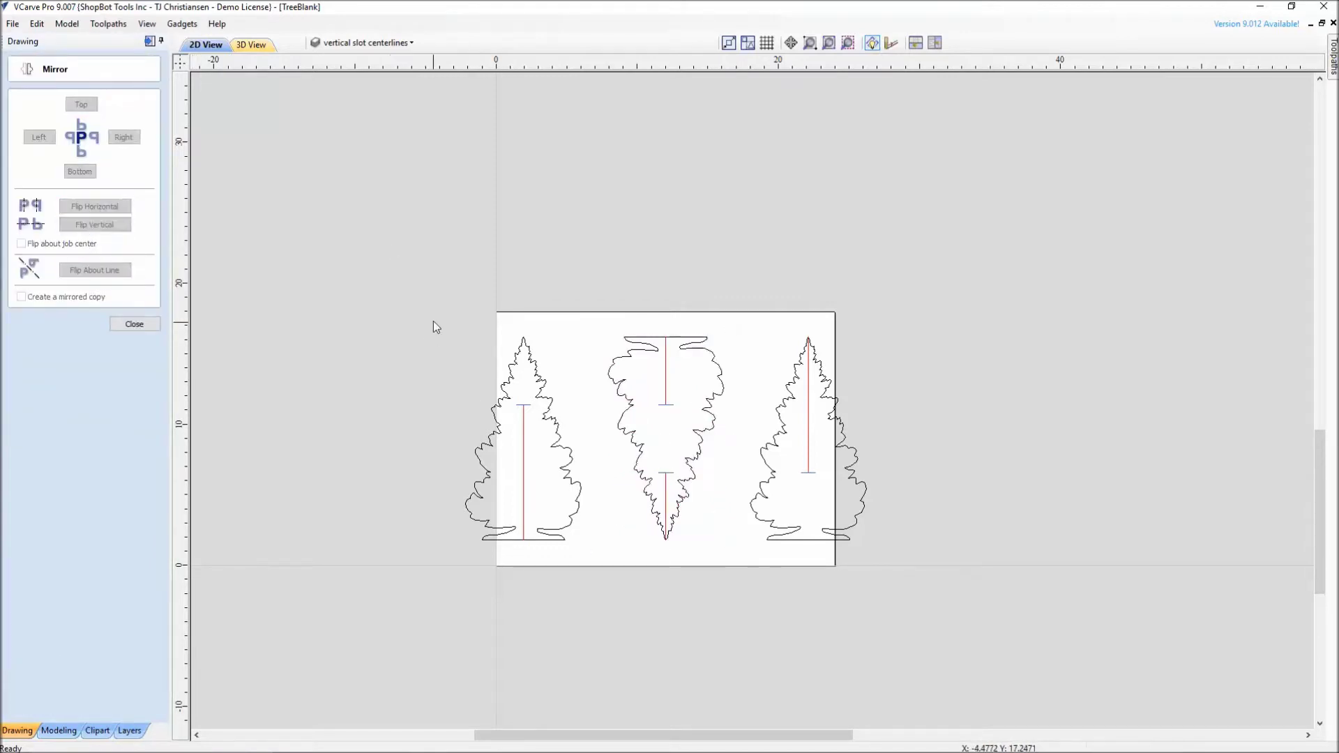
Step: Nudge the left tree right and the right tree left so both sit fully on the sheet
drag(433, 322, 587, 583)
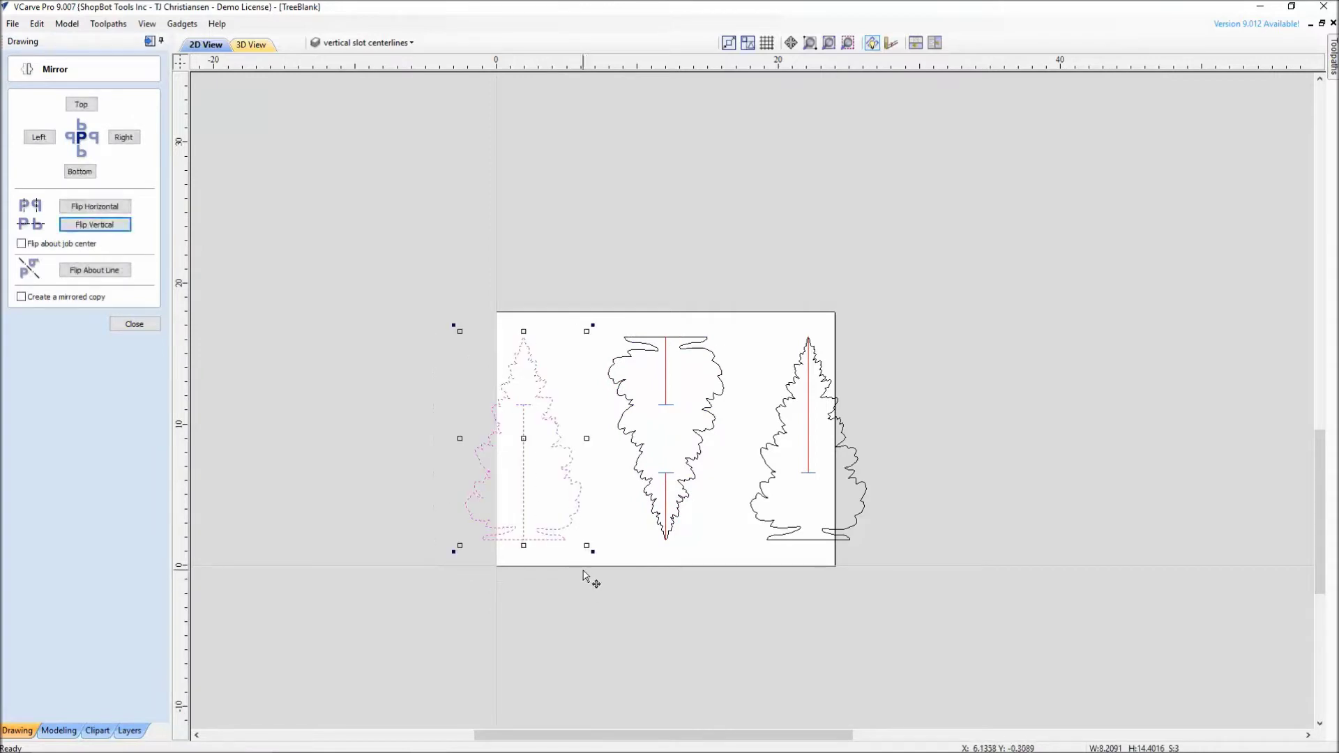
key(Right)
key(Right)
key(Right)
key(Right)
key(Right)
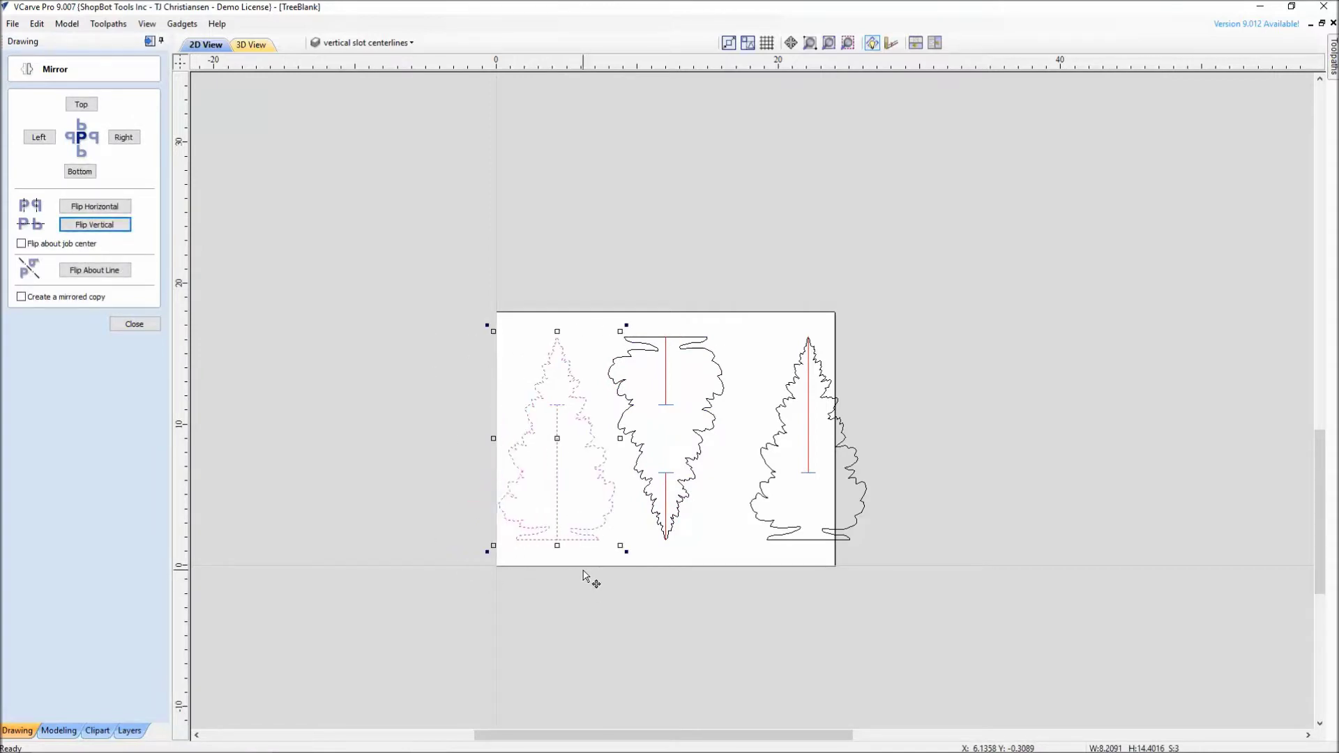
mouse_move(741, 284)
mouse_down()
mouse_move(802, 496)
mouse_move(926, 606)
mouse_up()
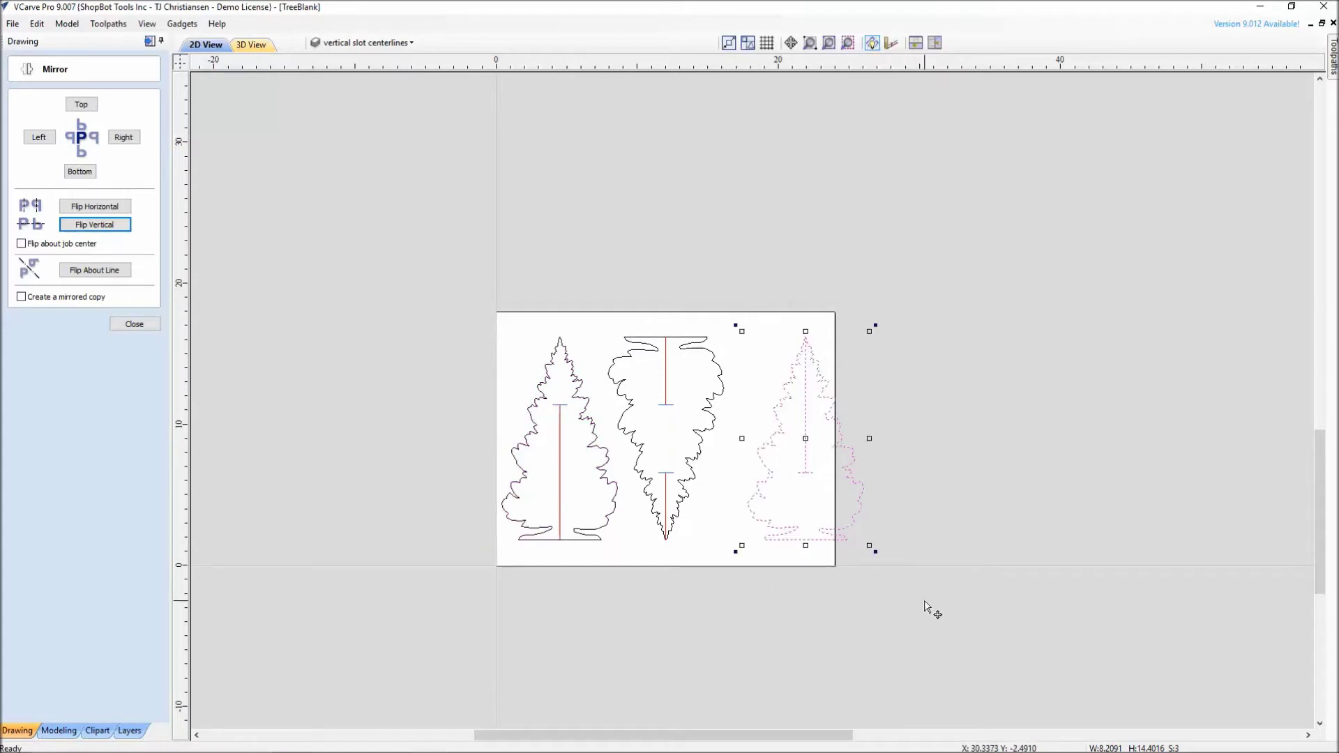
key(Left)
key(Left)
key(Left)
key(Left)
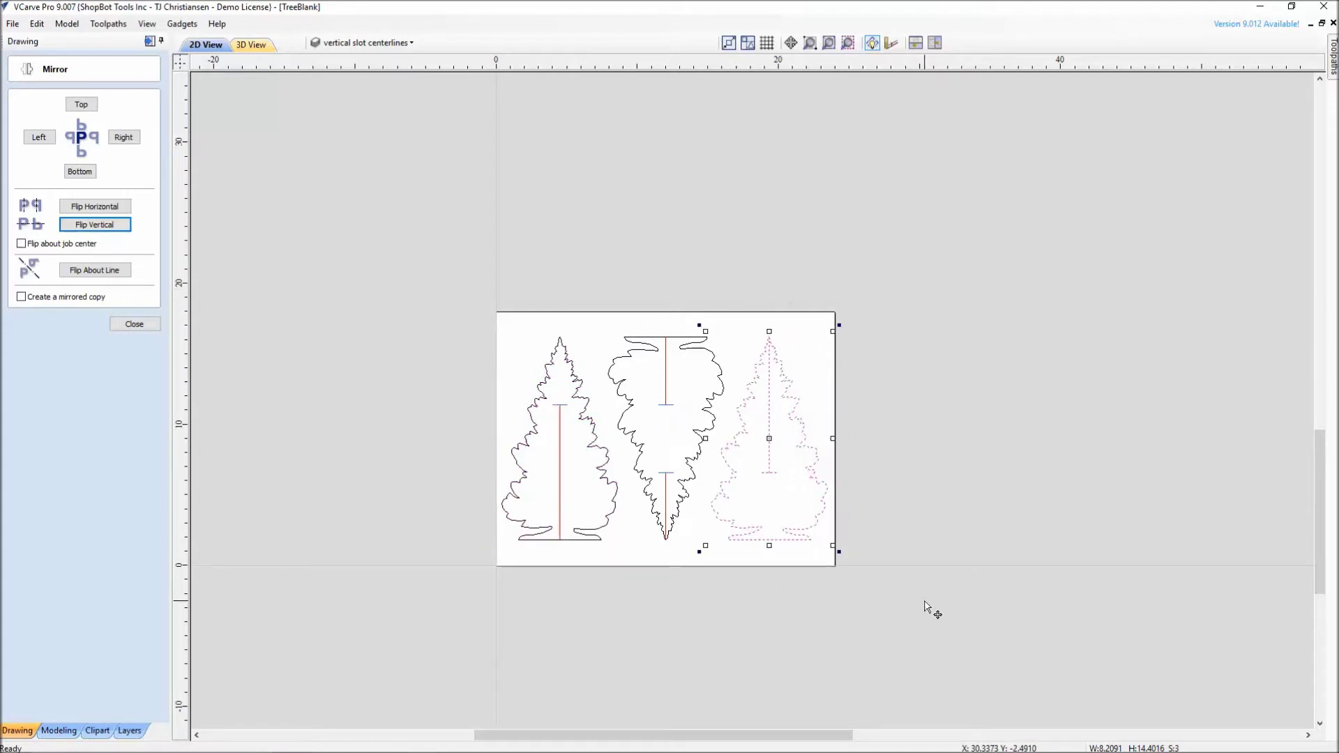
scroll(698, 507, up, 3)
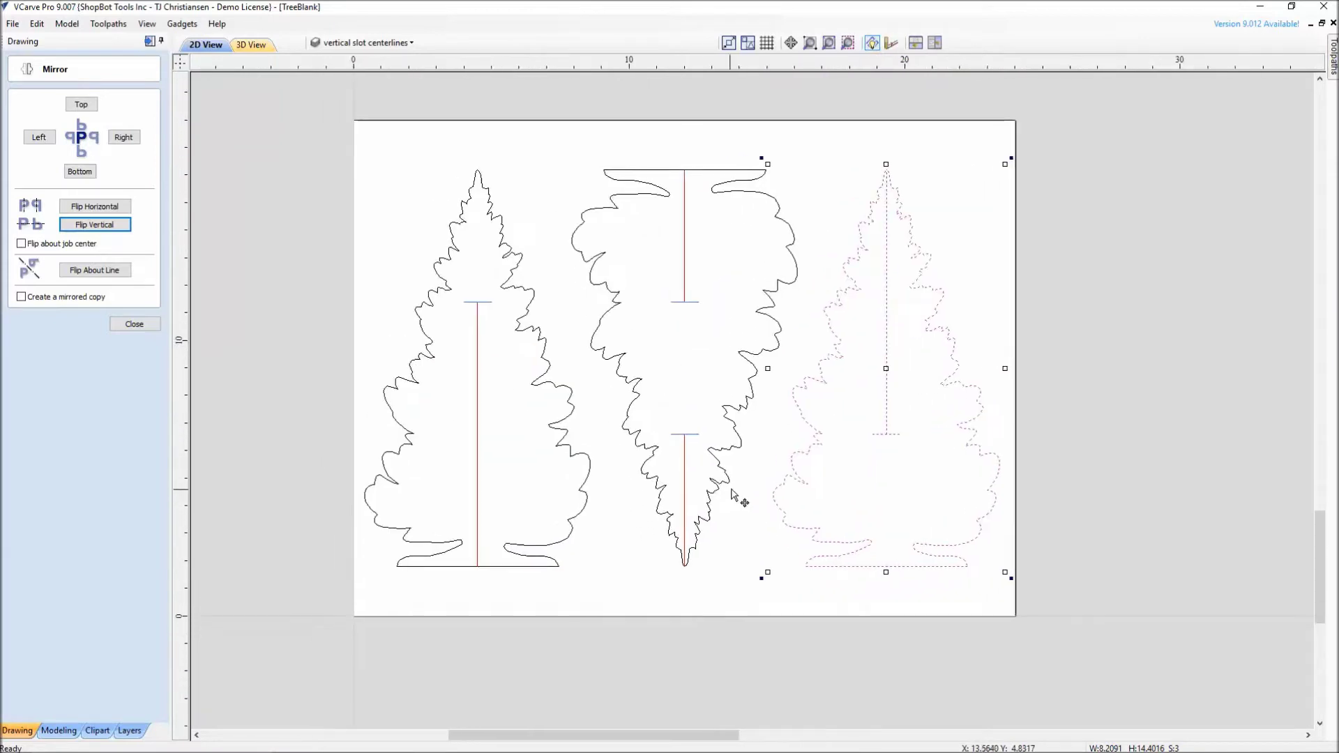
click(340, 143)
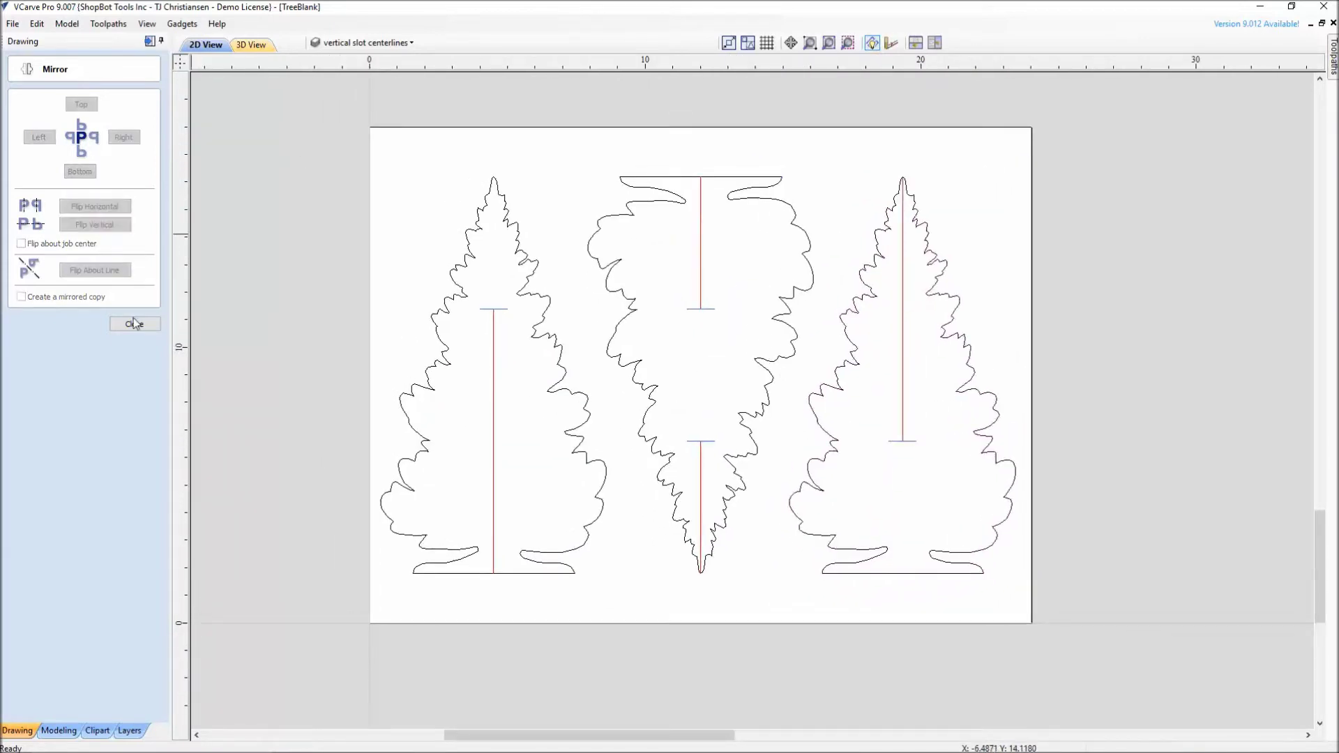
click(134, 324)
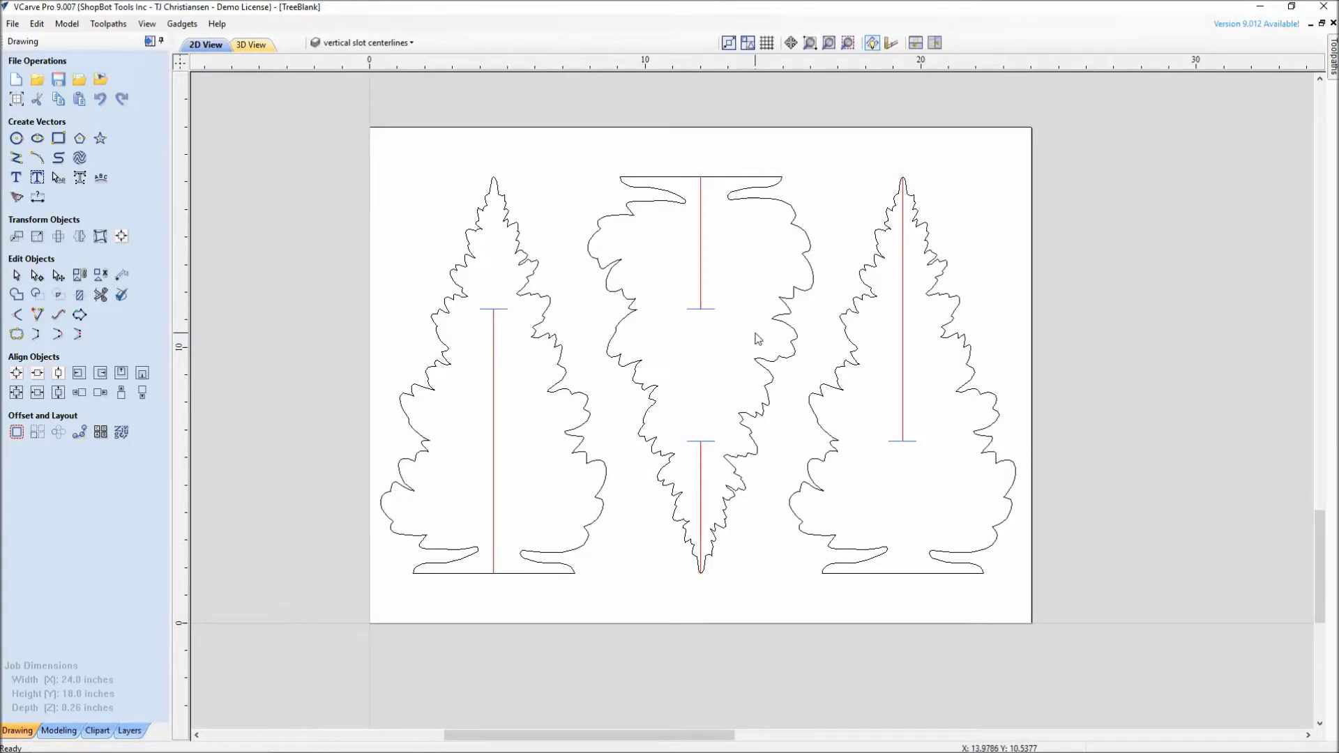
scroll(750, 349, down, 3)
Step: Frame the instruction text above the job and place Calculator beside it
middle_drag(738, 299, 646, 610)
scroll(655, 382, down, 5)
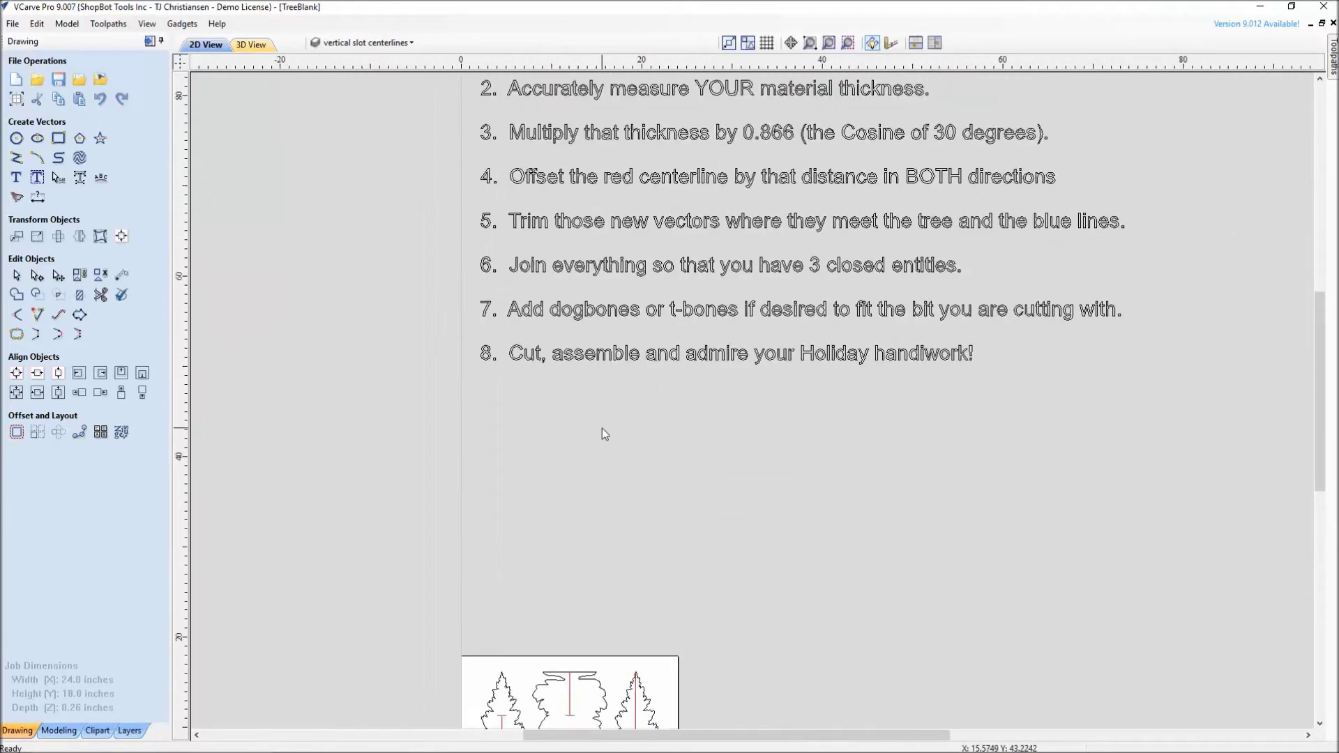
middle_drag(613, 383, 602, 401)
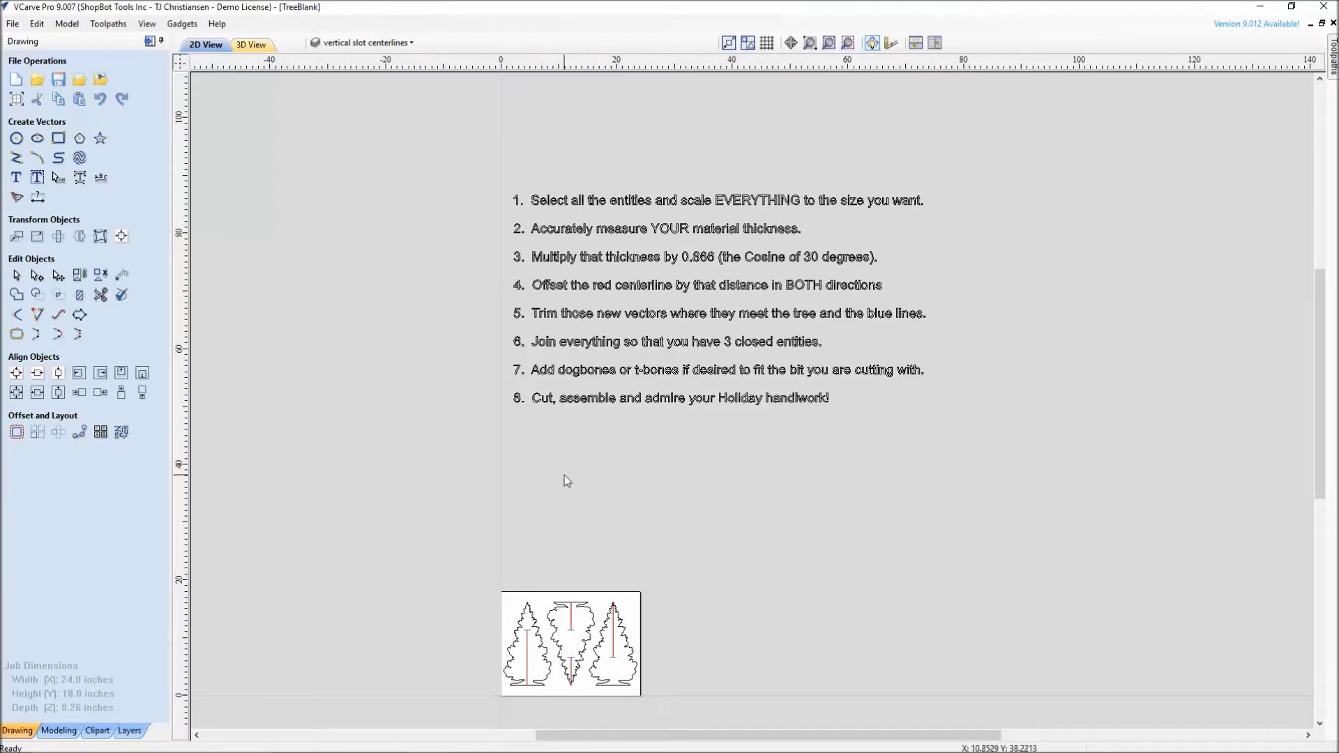
scroll(565, 475, up, 1)
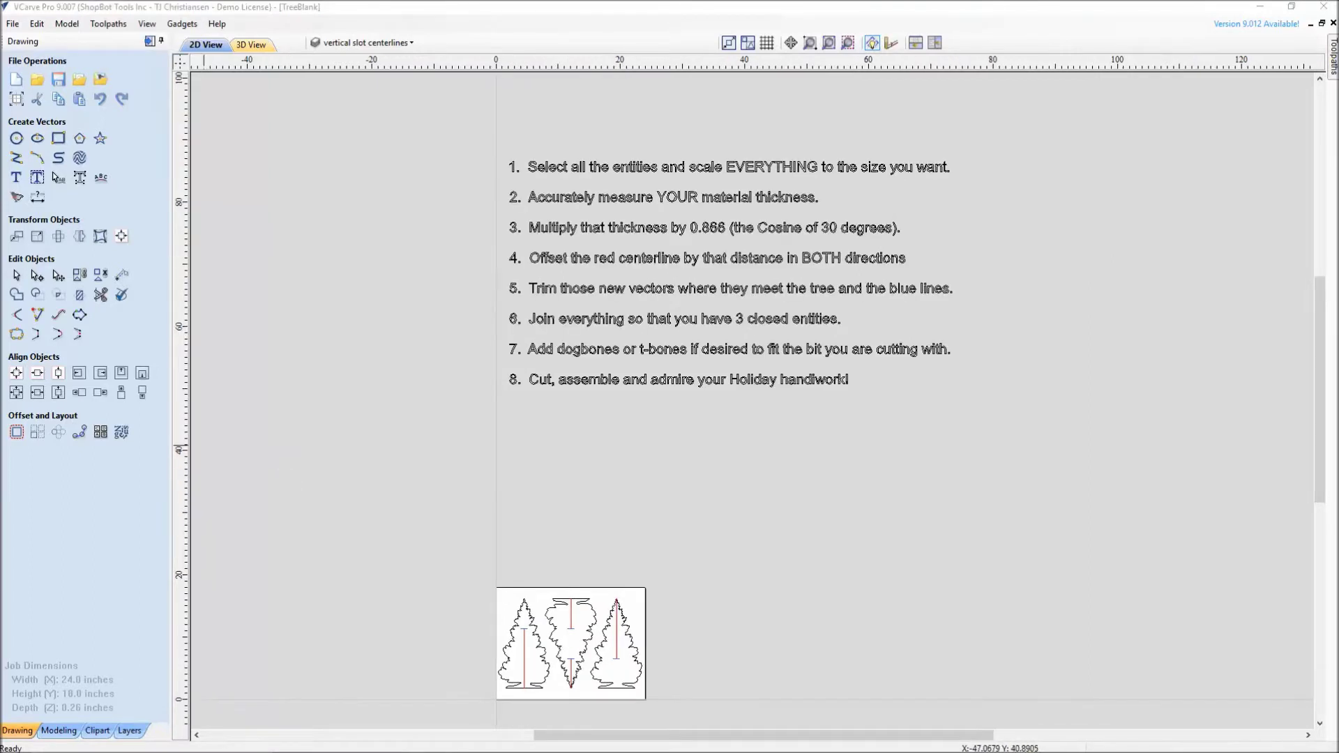
drag(1175, 216, 1115, 215)
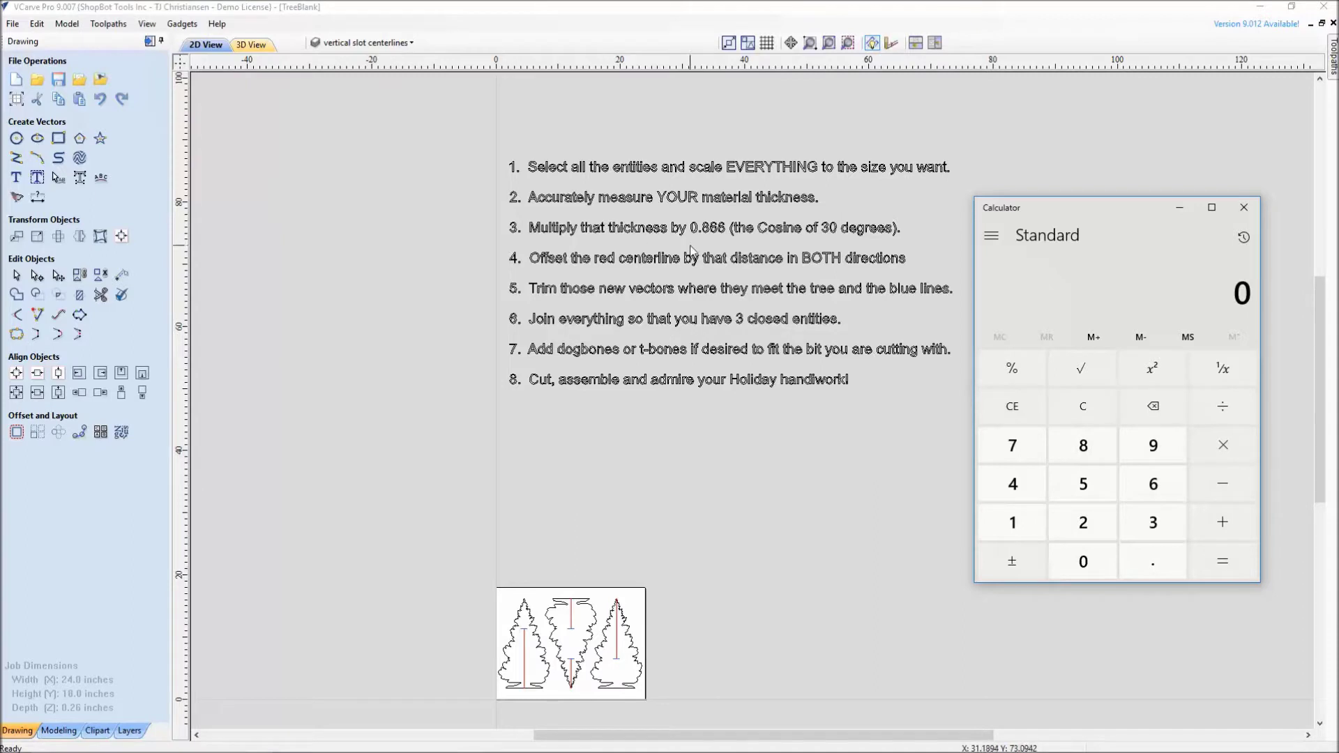
Step: Calculate 0.26 × 0.866 = 0.22516 for the slot offset, then return to VCarve's Offset Vectors
click(1152, 563)
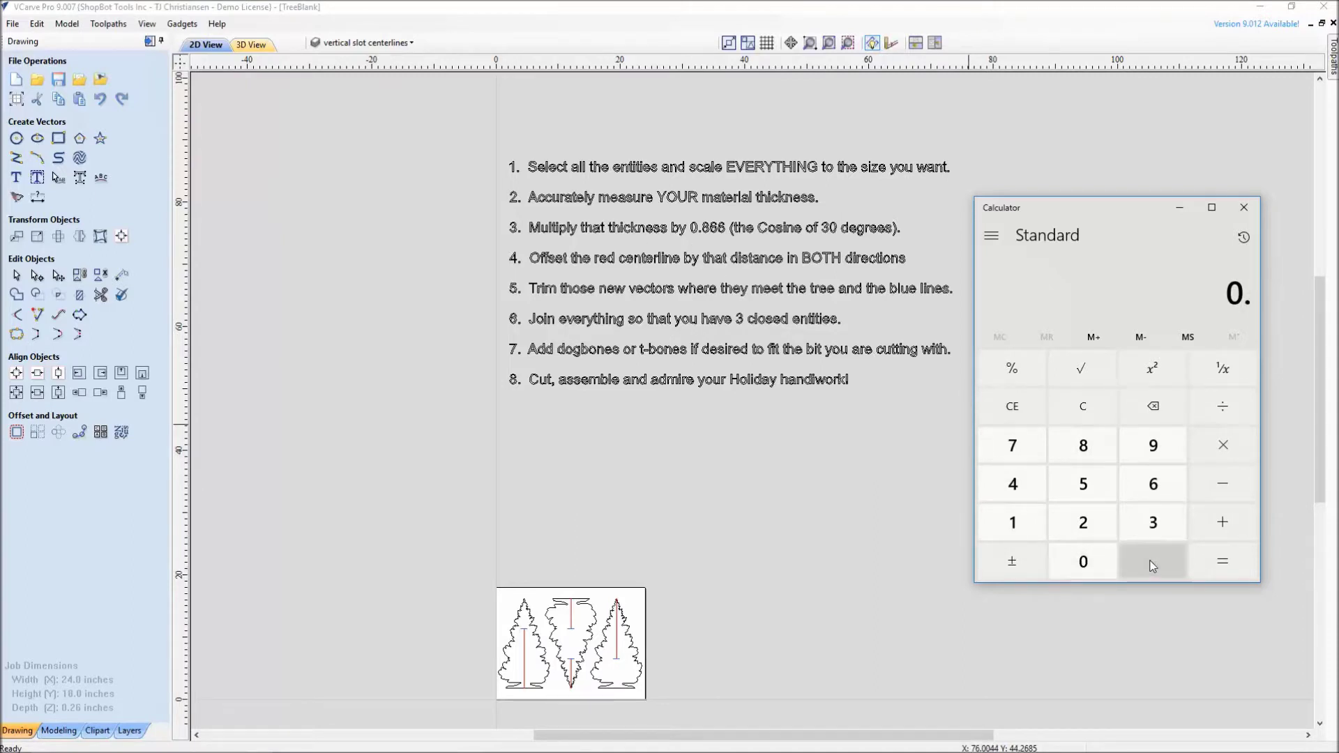
click(1087, 525)
click(1147, 483)
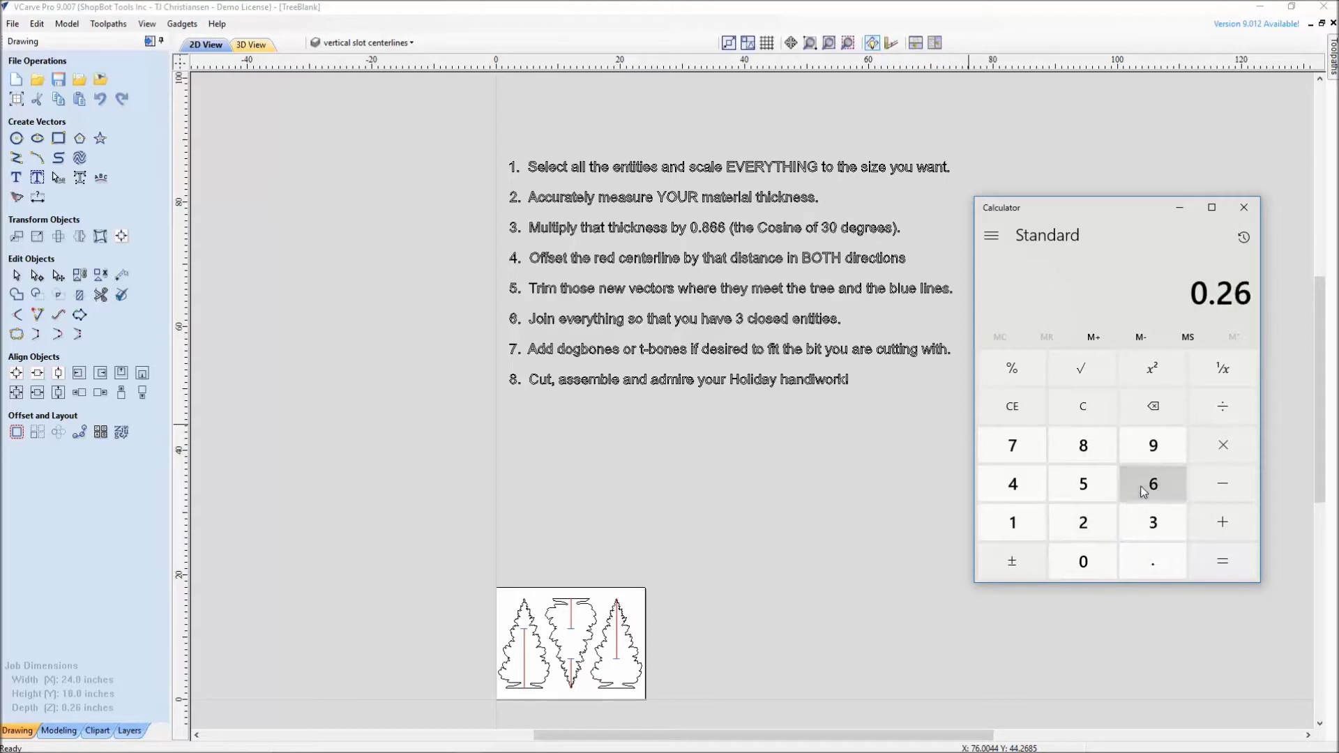
click(1223, 451)
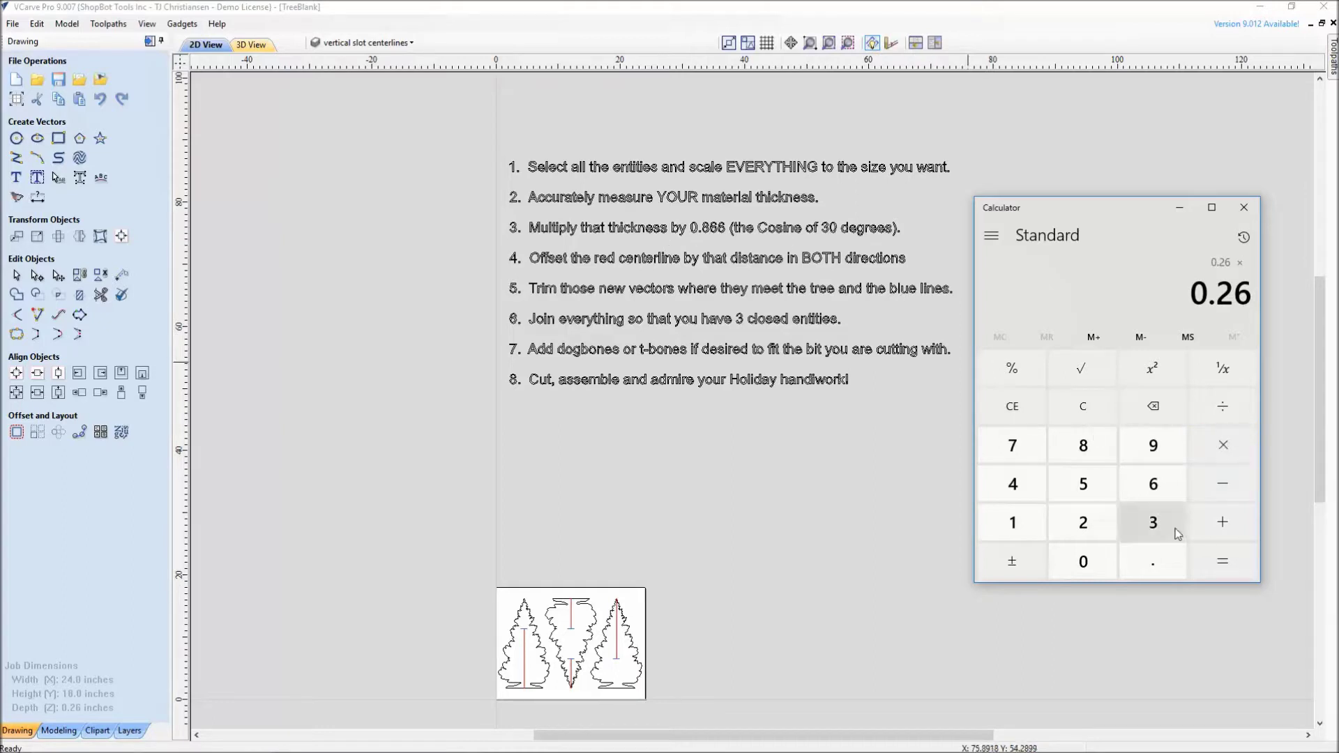
click(1145, 554)
click(1083, 446)
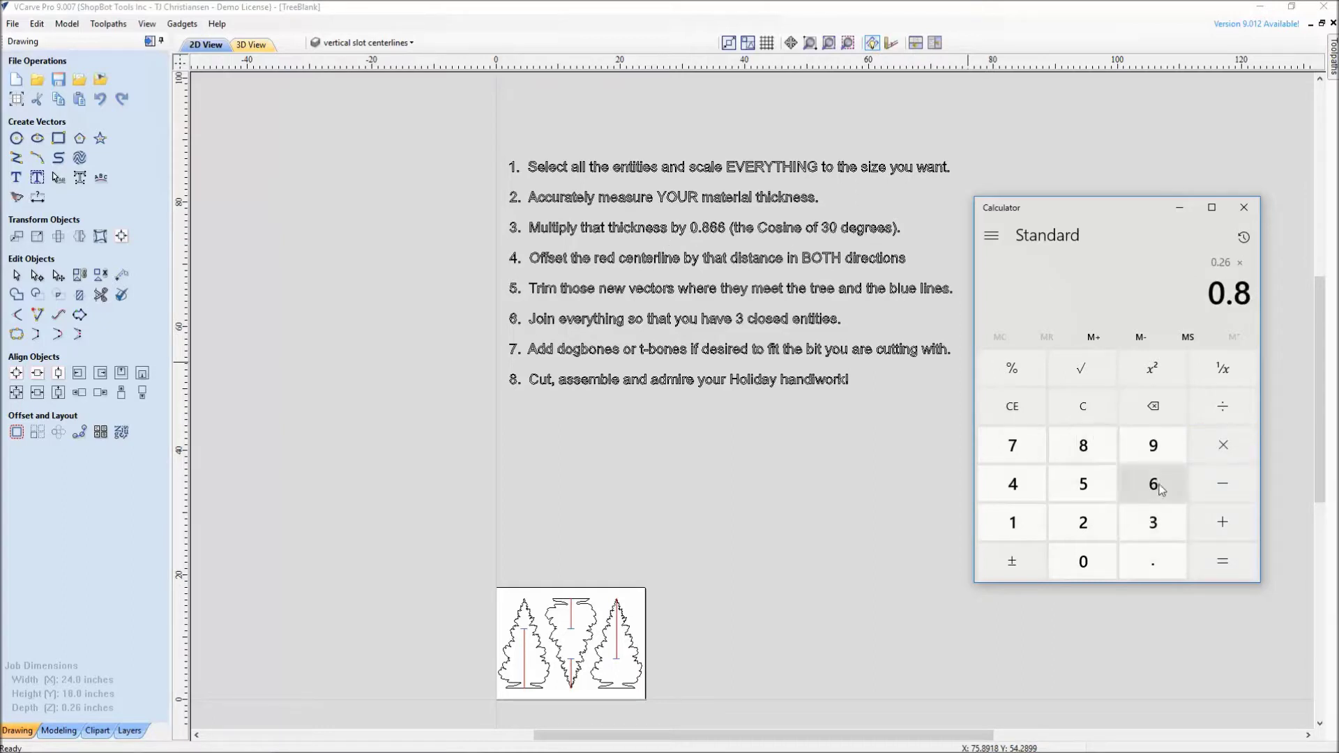
click(1154, 486)
click(1154, 485)
click(1223, 561)
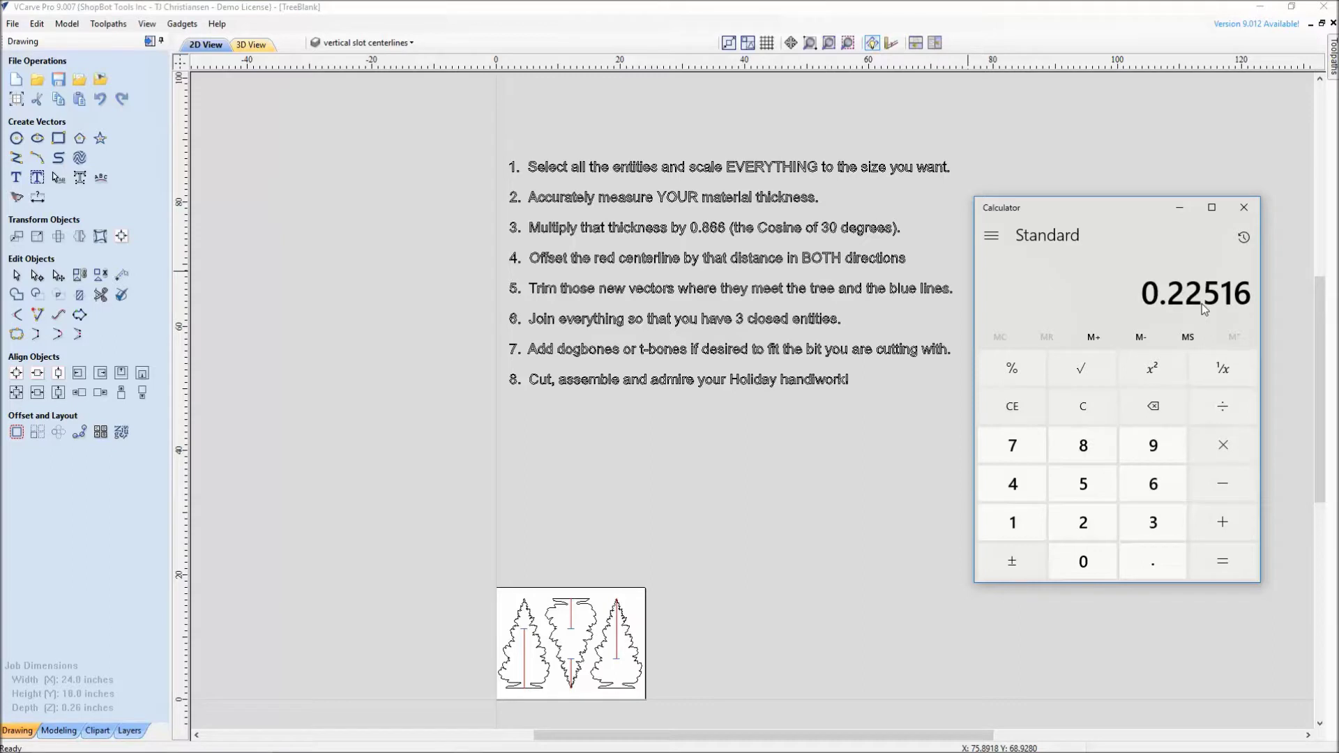
click(541, 541)
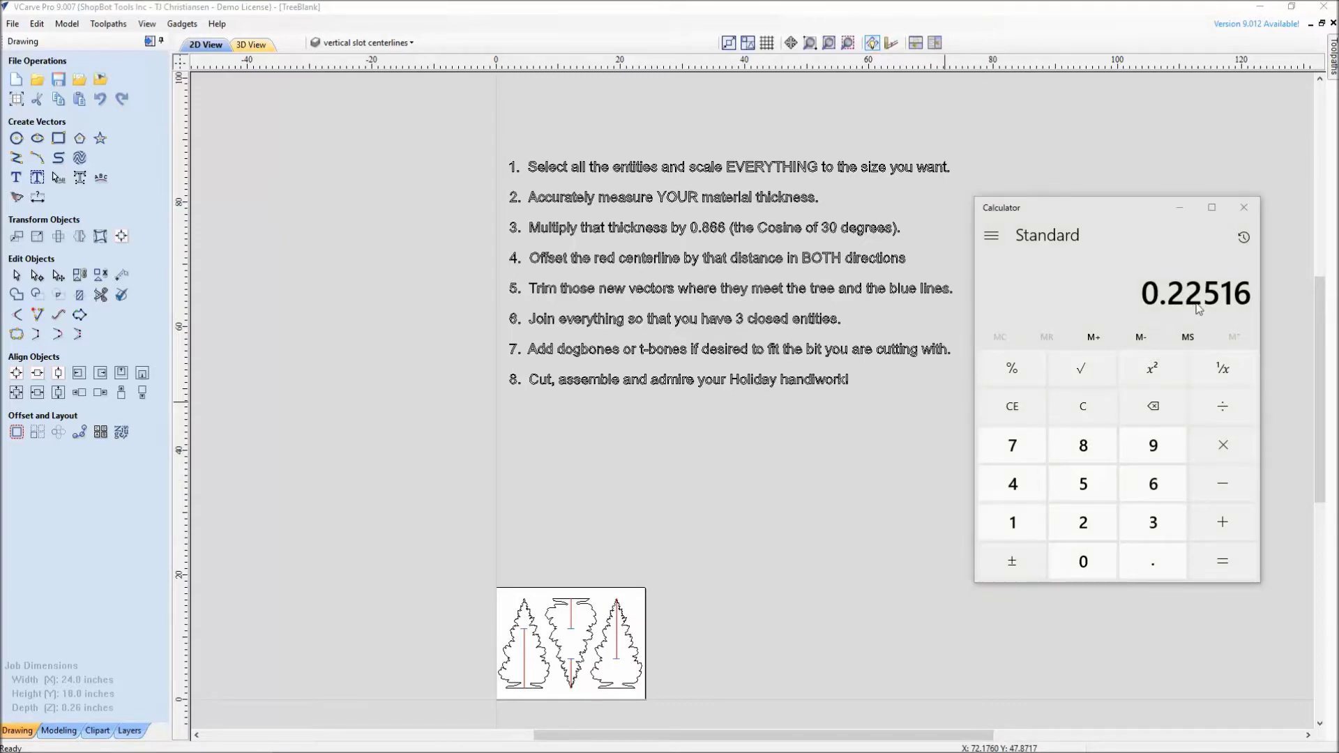
click(17, 433)
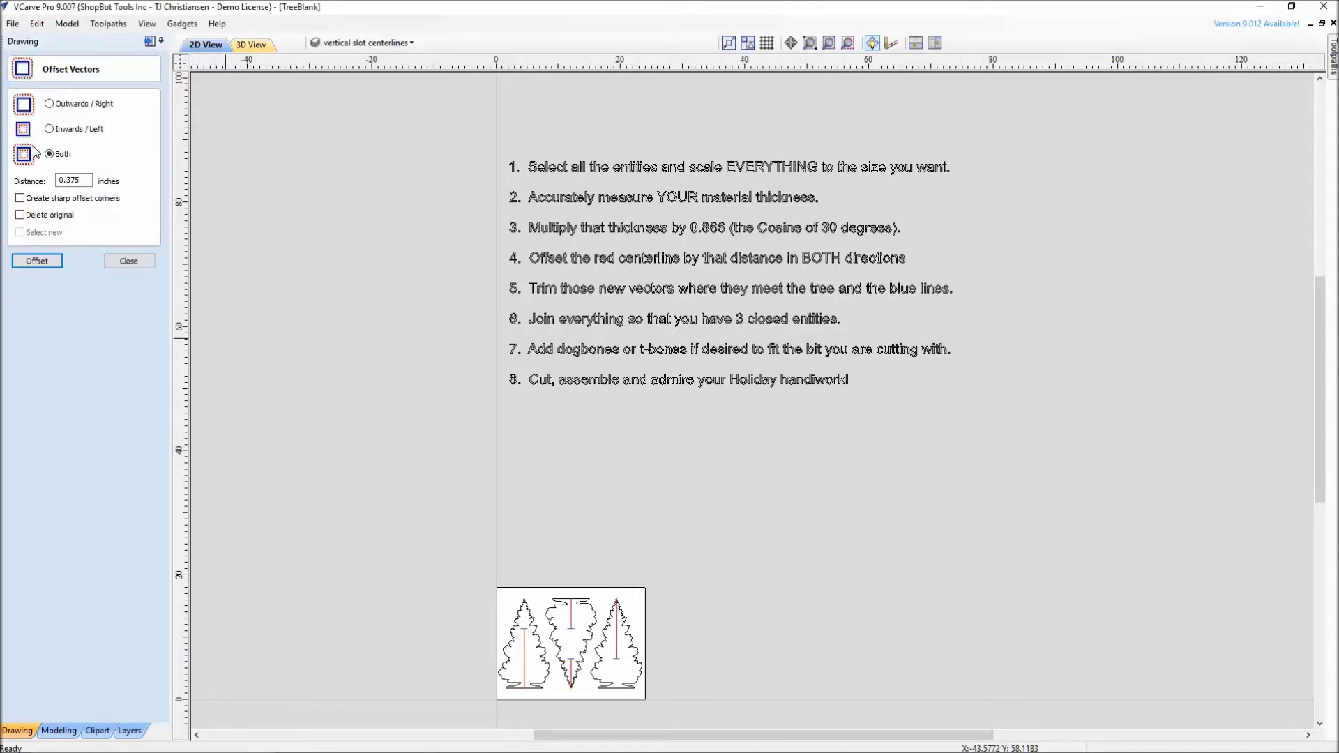
Step: Set the offset distance to .225 on both sides and offset the left tree's slot centerline
click(83, 179)
drag(82, 179, 40, 185)
text(.225)
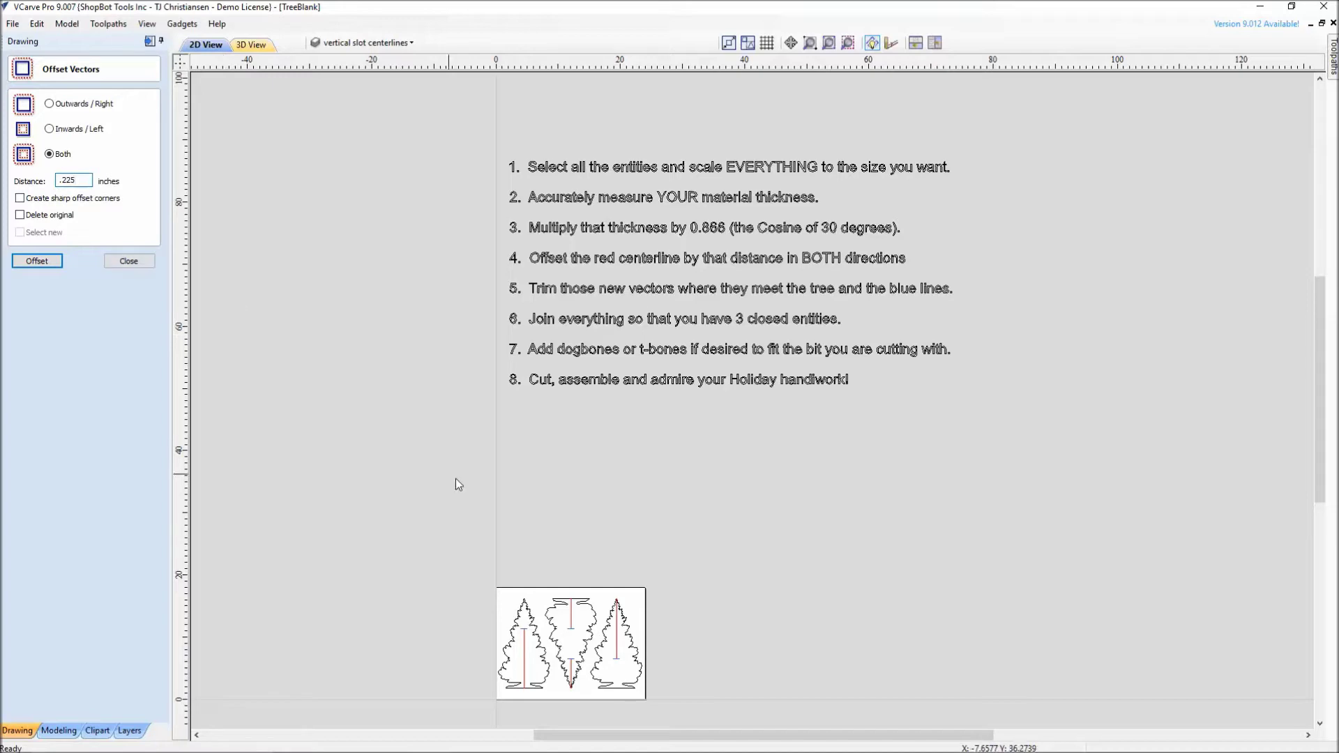
middle_drag(608, 649, 549, 427)
scroll(547, 425, up, 7)
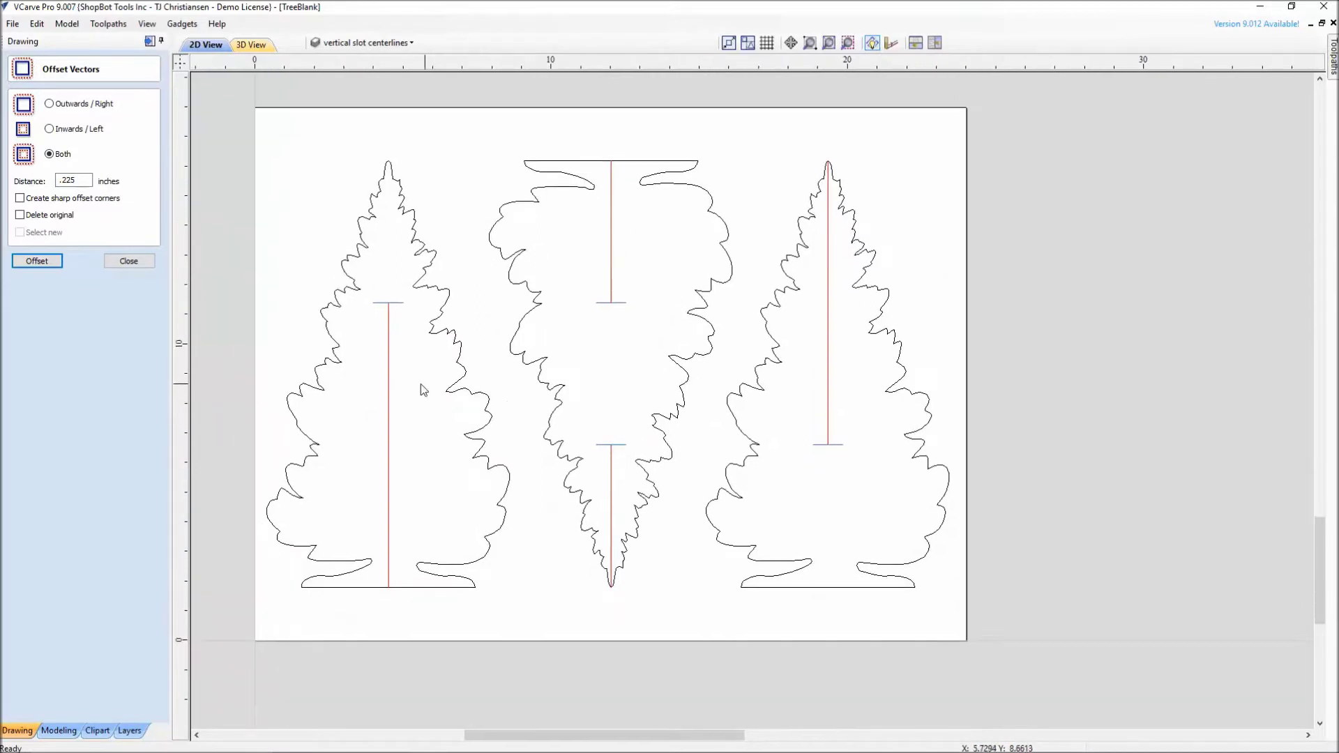
click(388, 396)
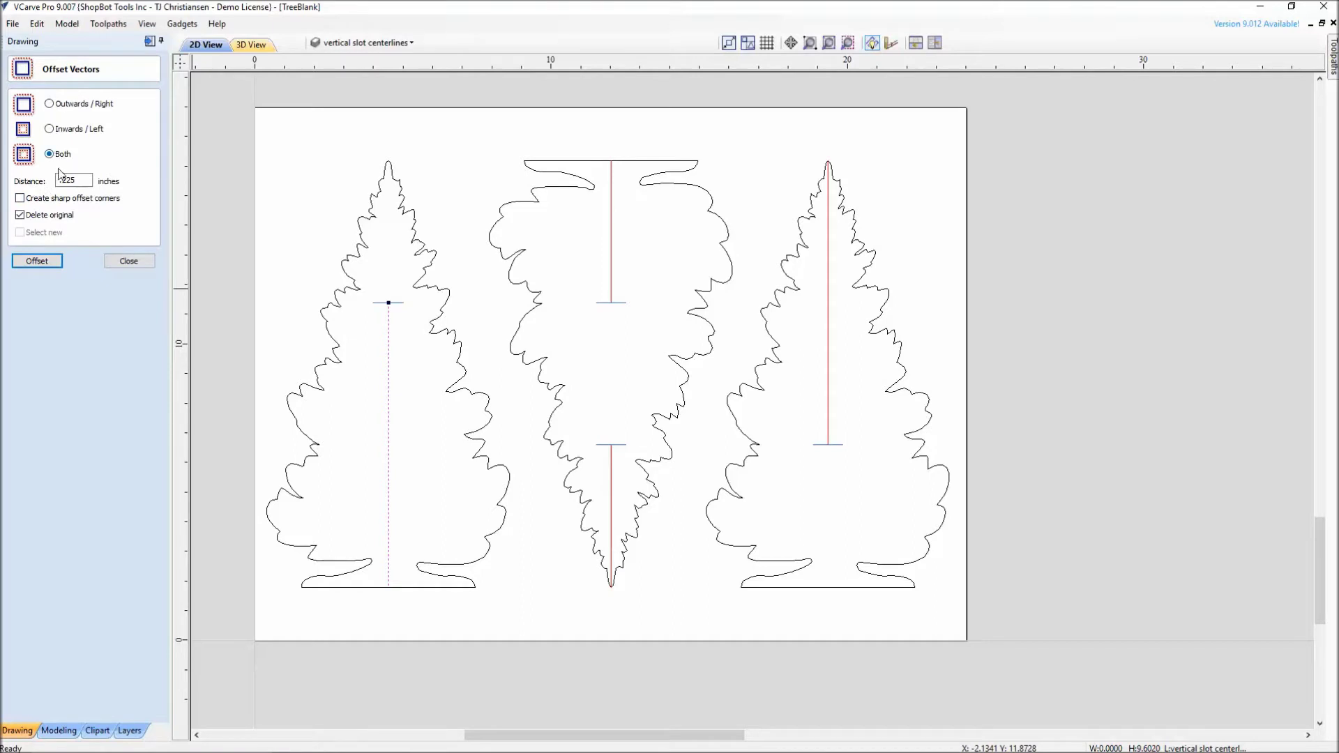
click(66, 181)
click(31, 263)
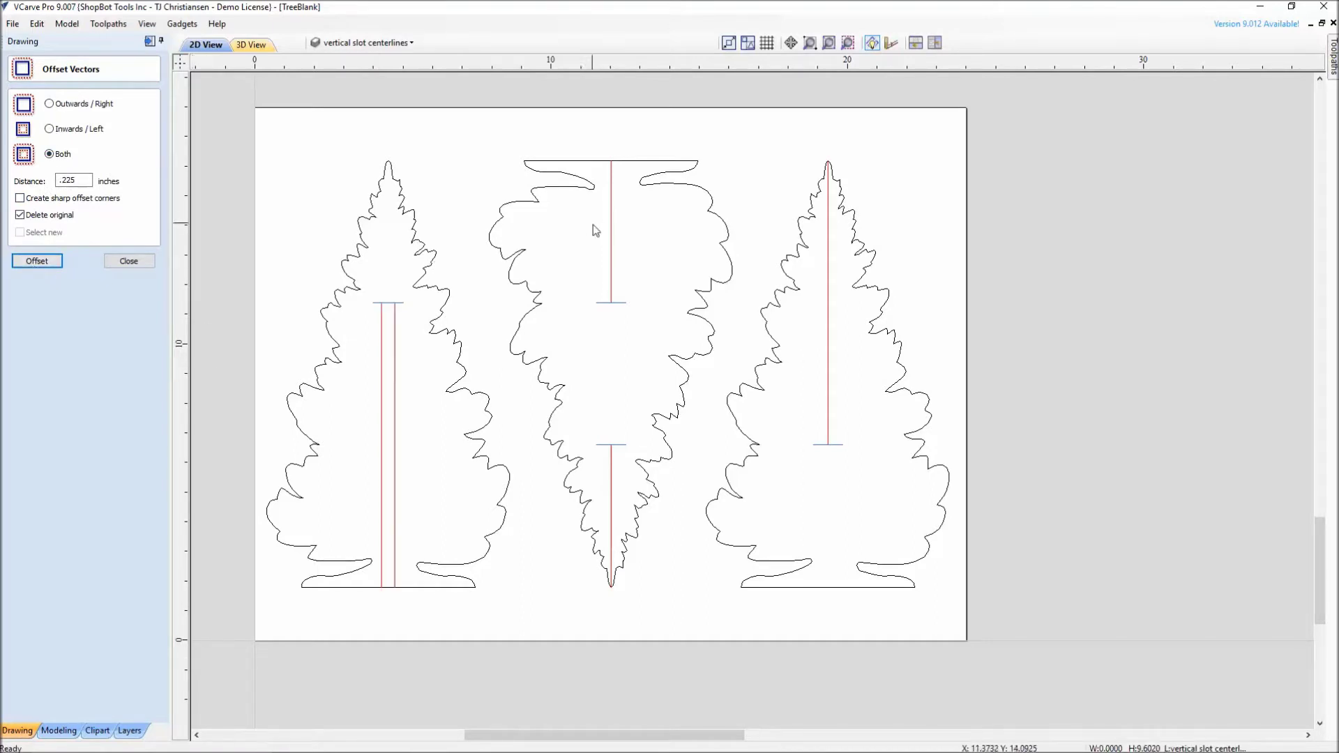
Step: Offset the middle tree's two centerlines and the right tree's centerline, then close the form
click(612, 233)
click(48, 261)
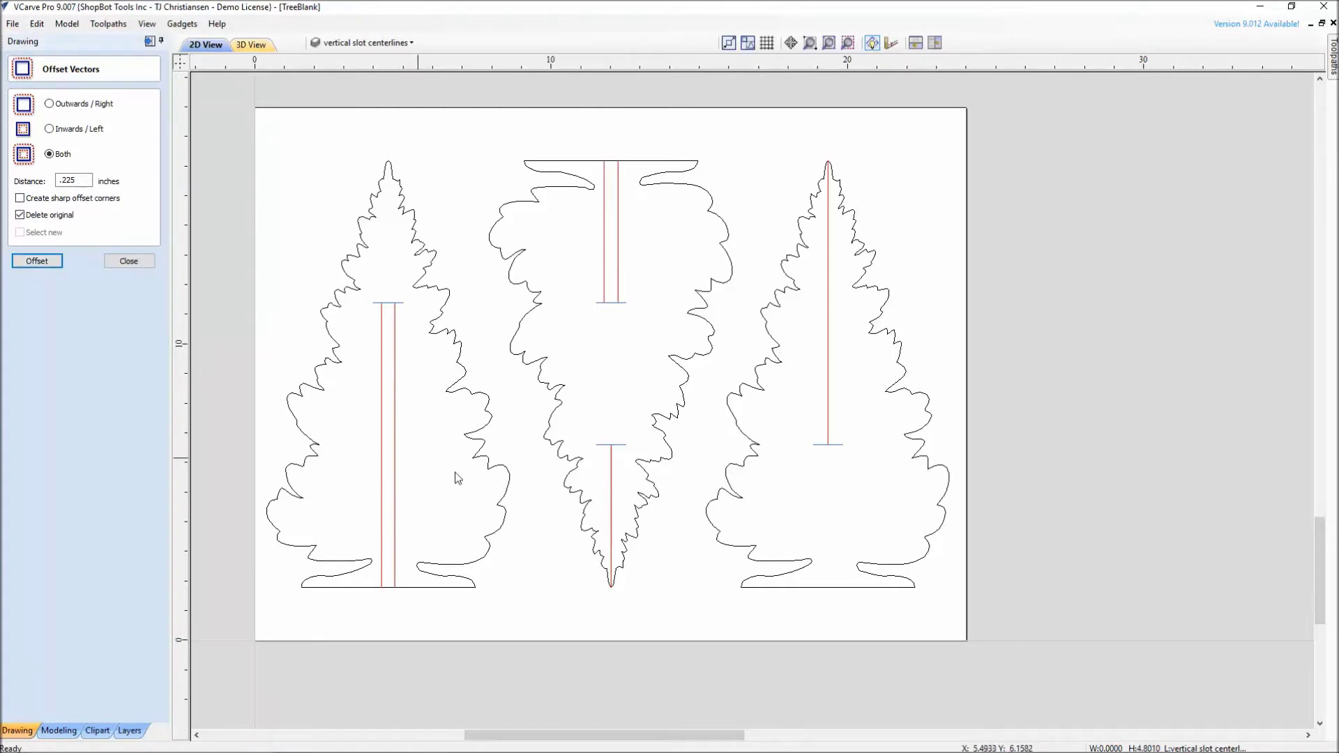
click(611, 504)
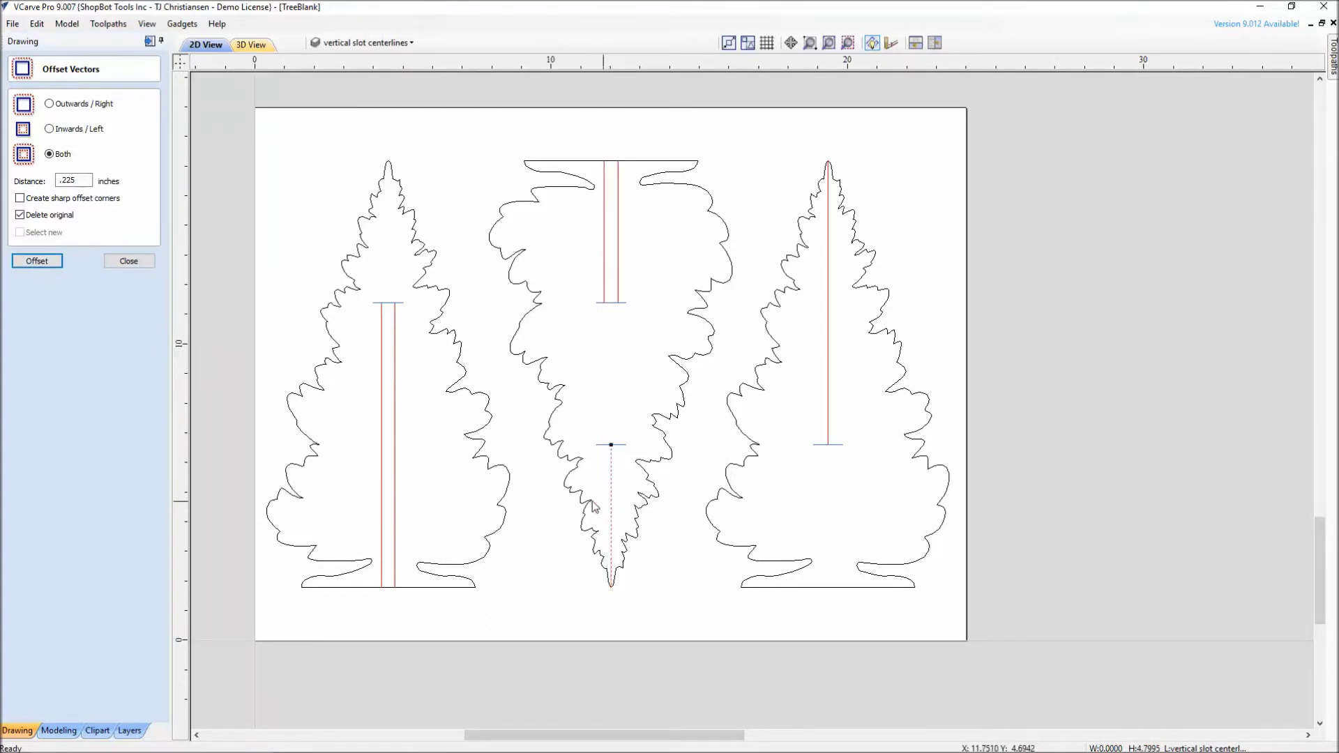
click(35, 262)
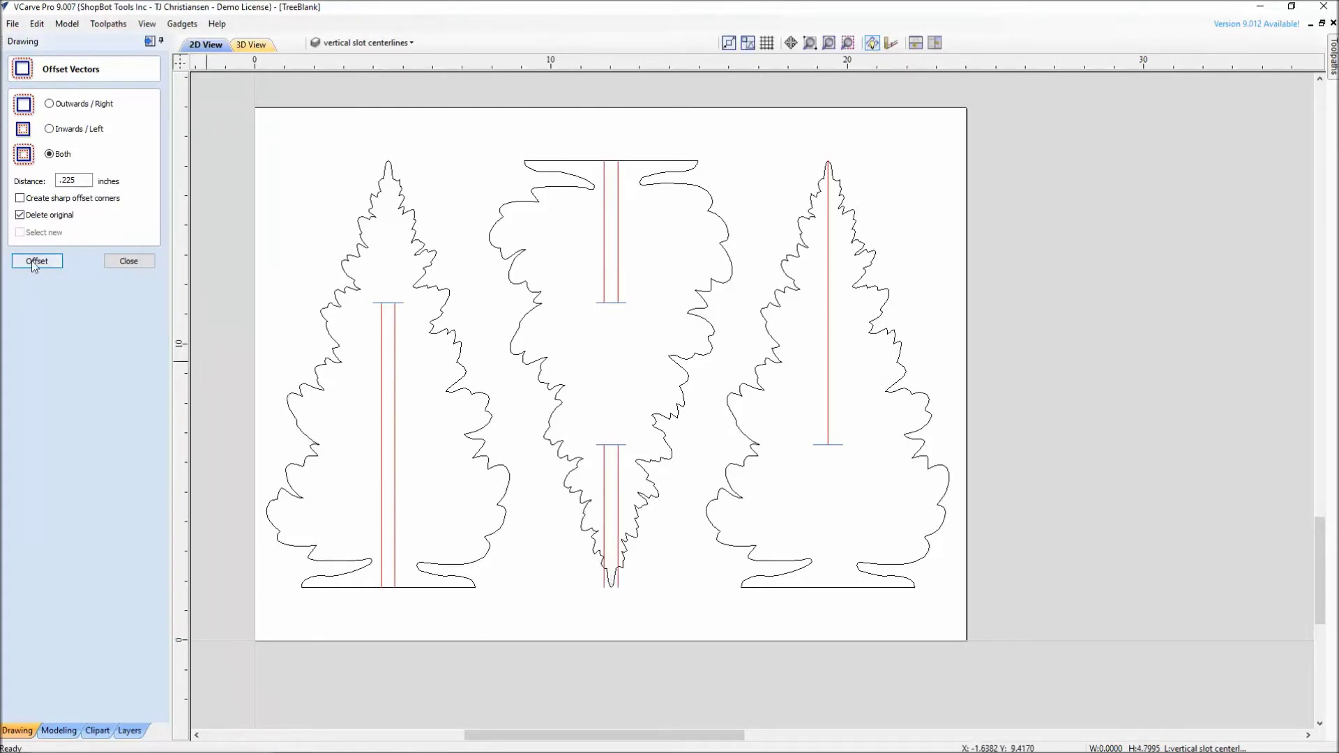
click(828, 387)
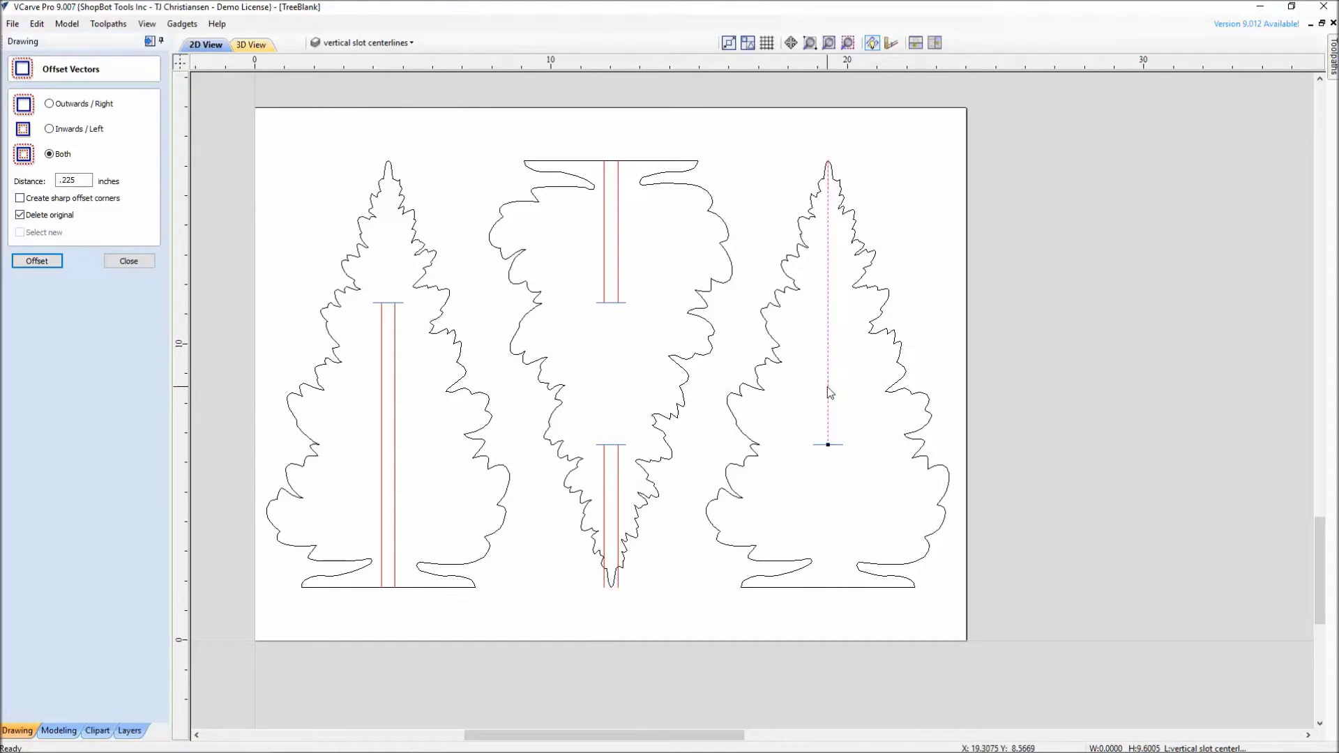
click(32, 260)
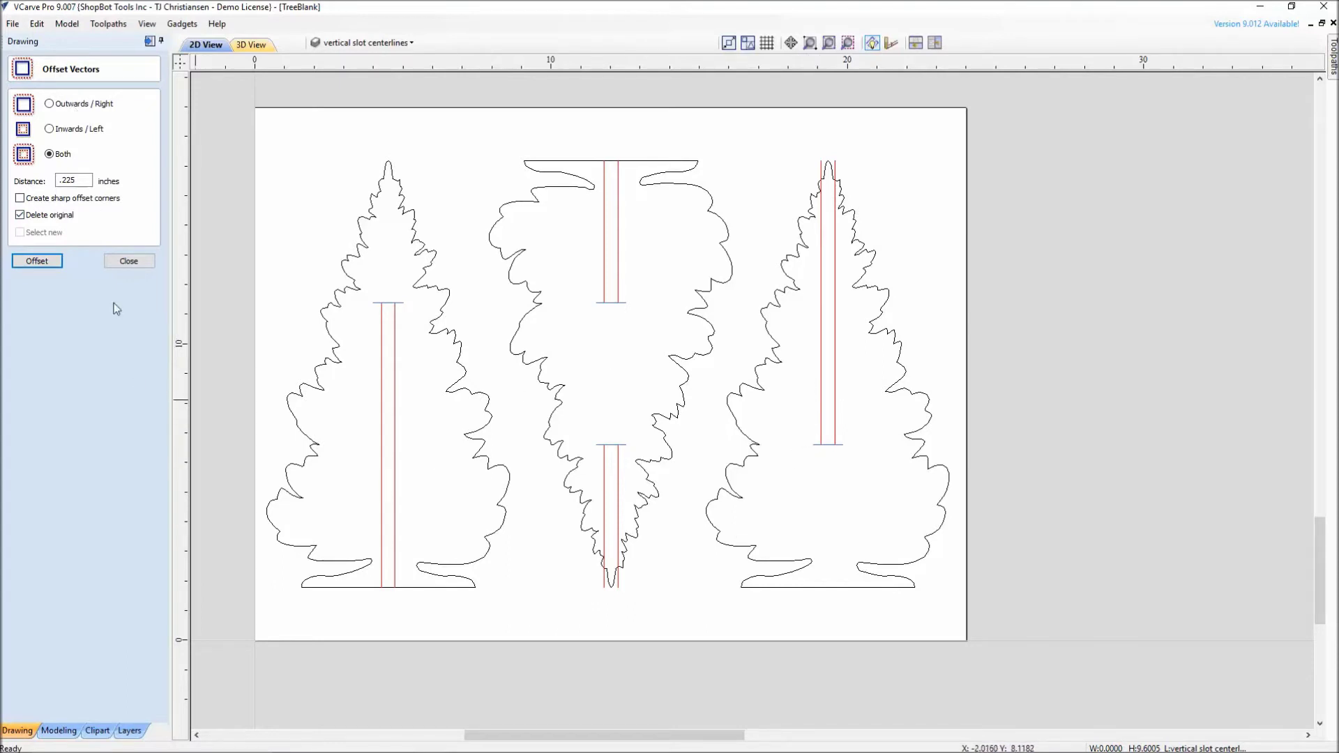
click(129, 263)
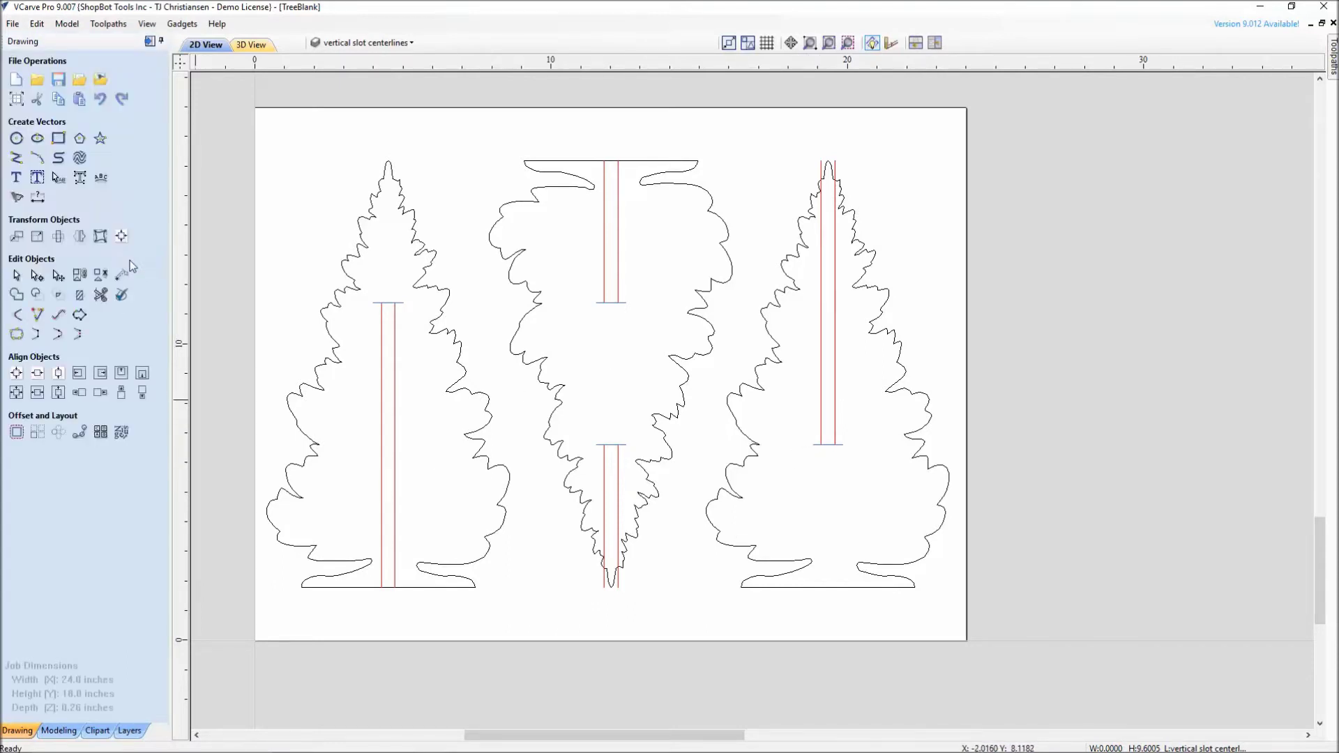
middle_drag(488, 320, 574, 333)
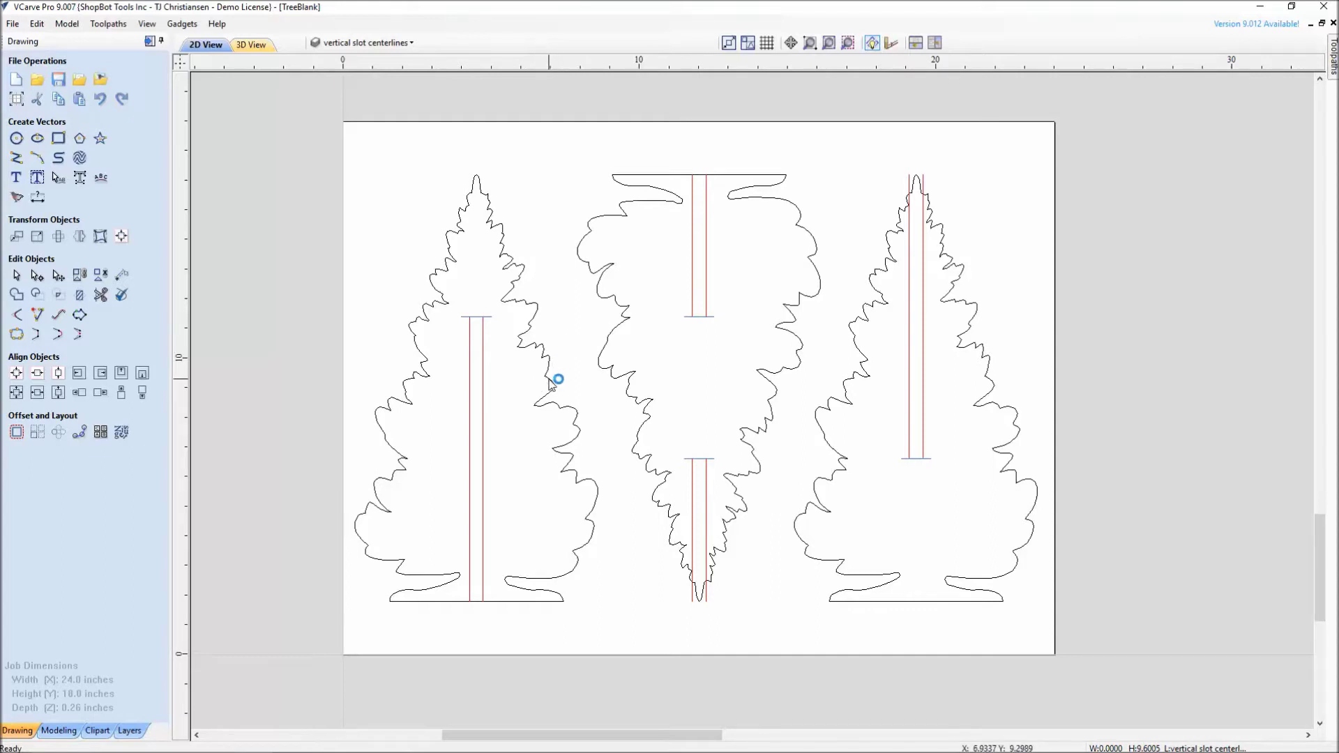
click(471, 424)
click(481, 318)
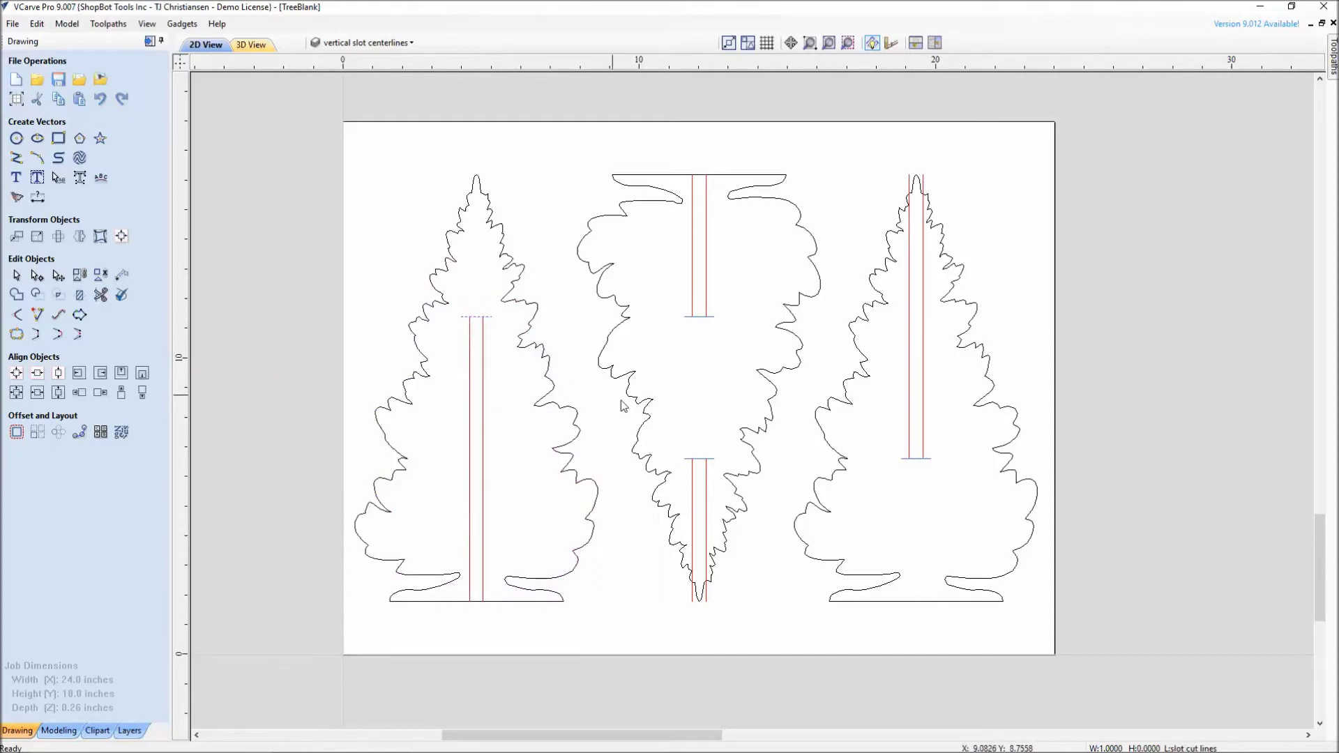
click(644, 431)
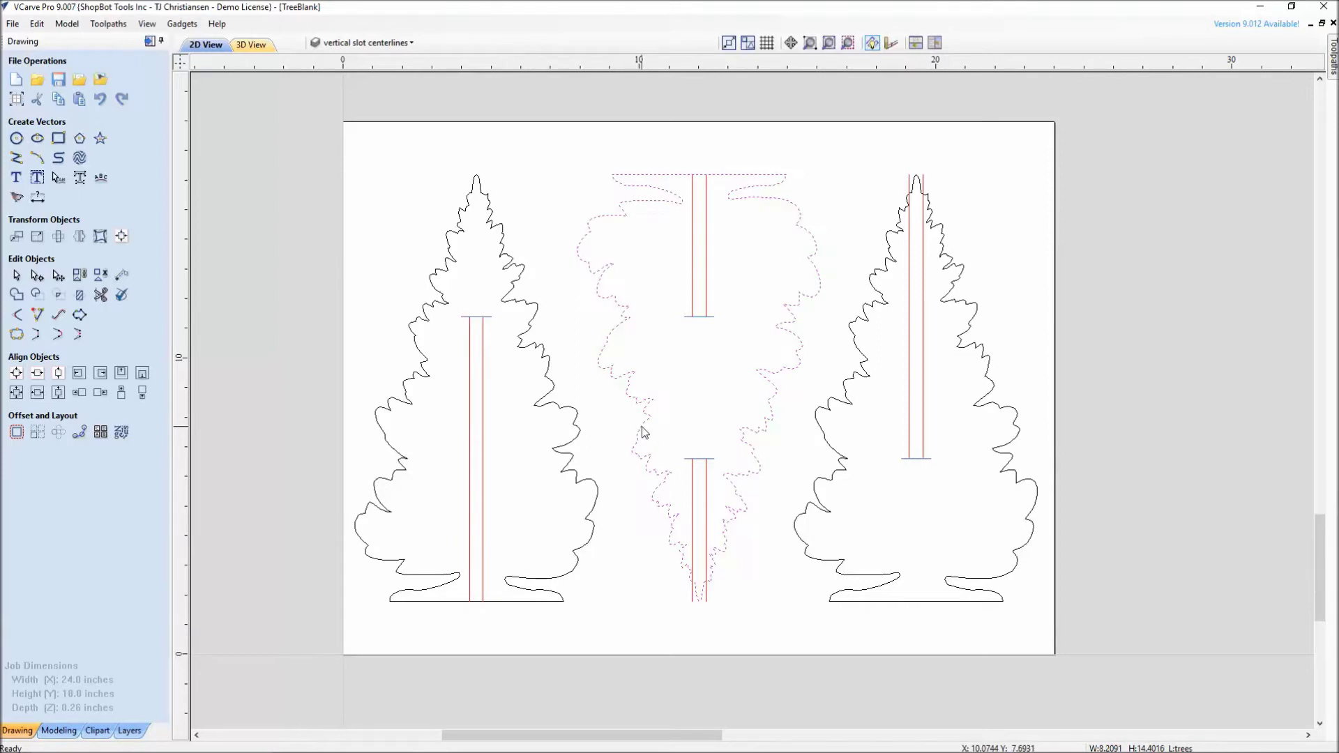
click(719, 413)
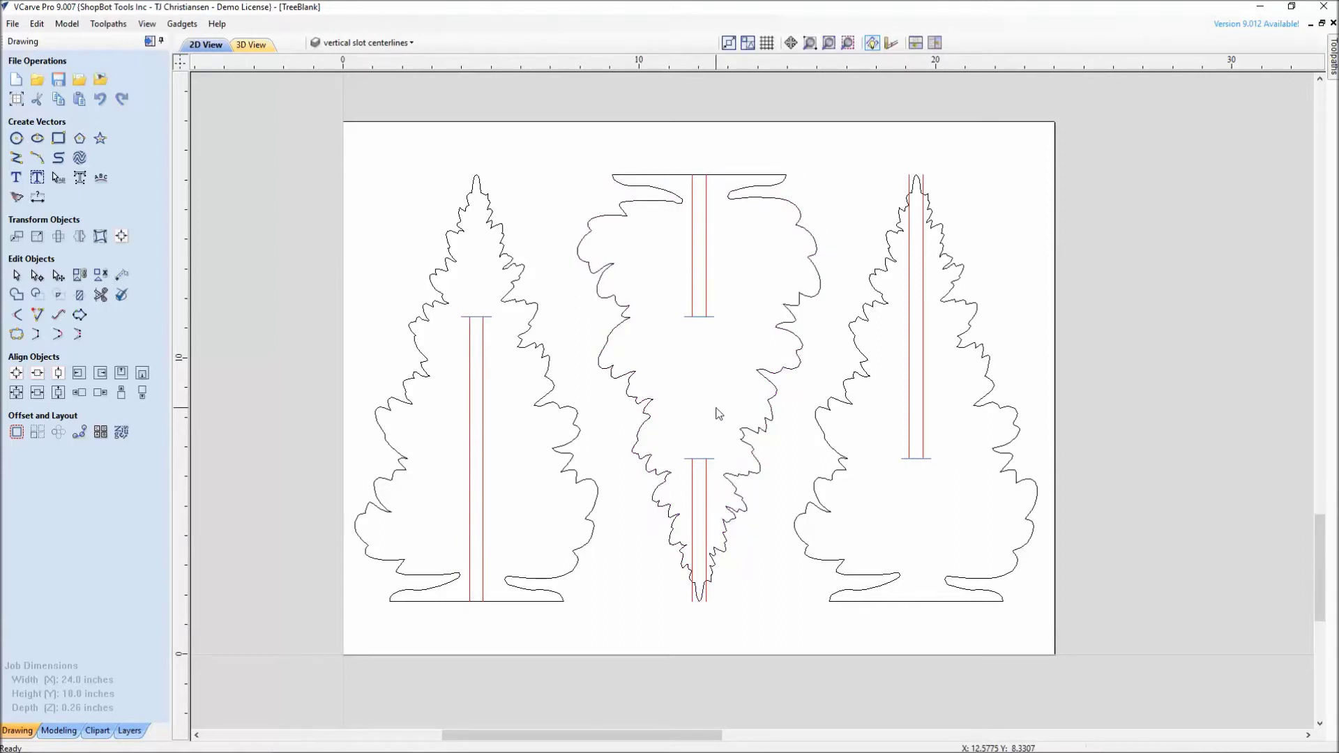
click(101, 295)
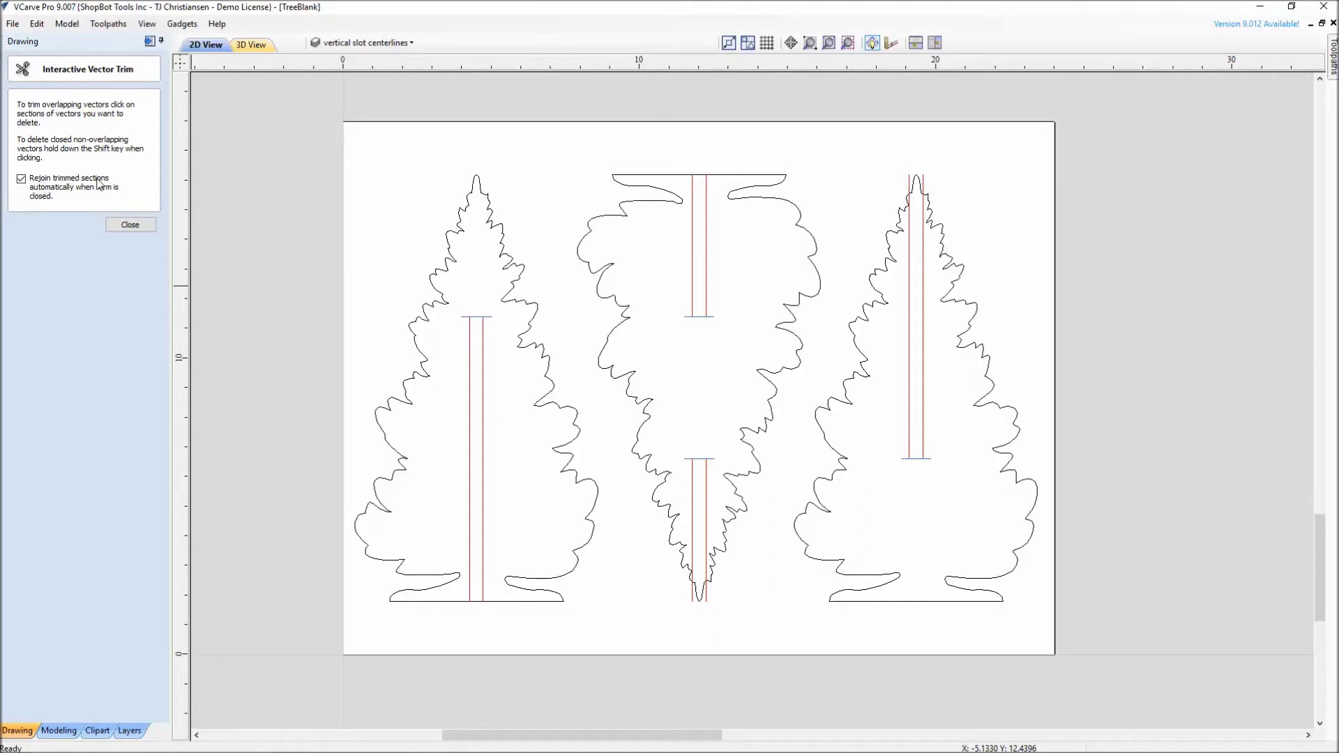
Step: Trim the left tree's base between the slot lines and the stubs beside them
scroll(462, 620, up, 5)
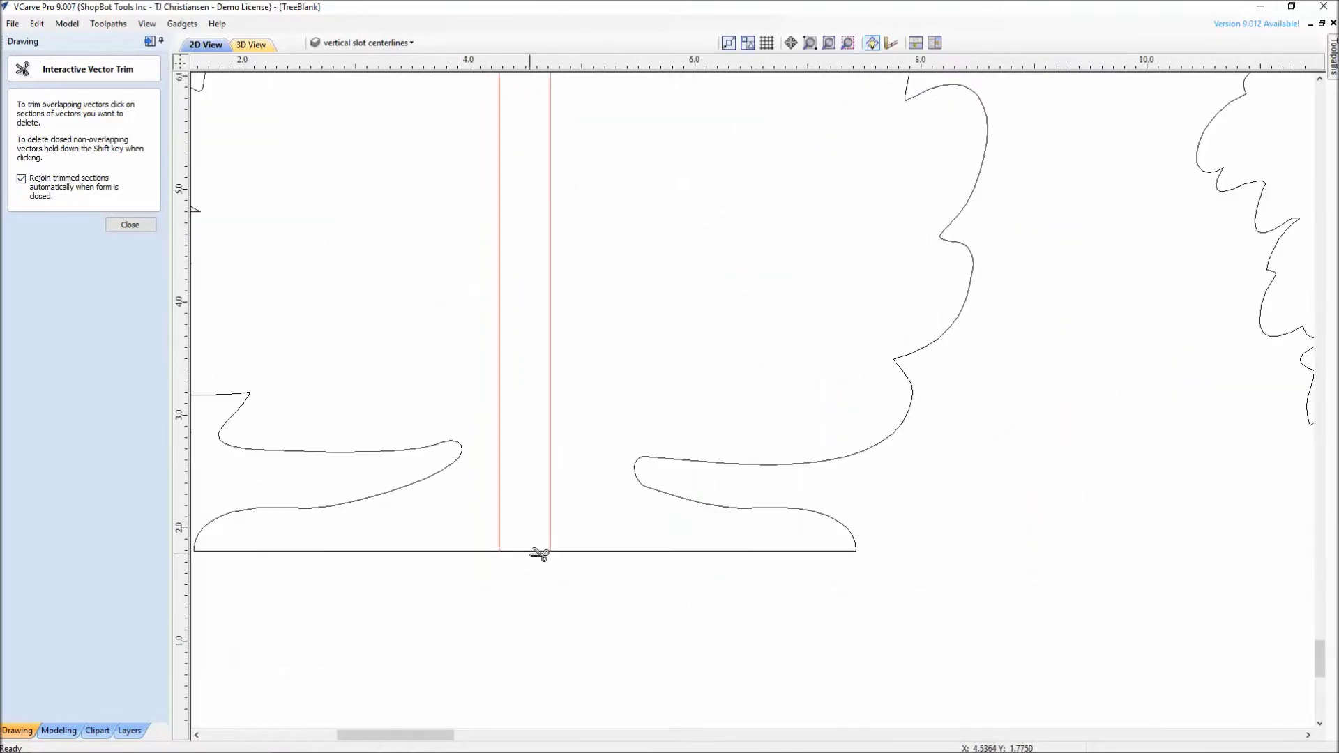
click(537, 551)
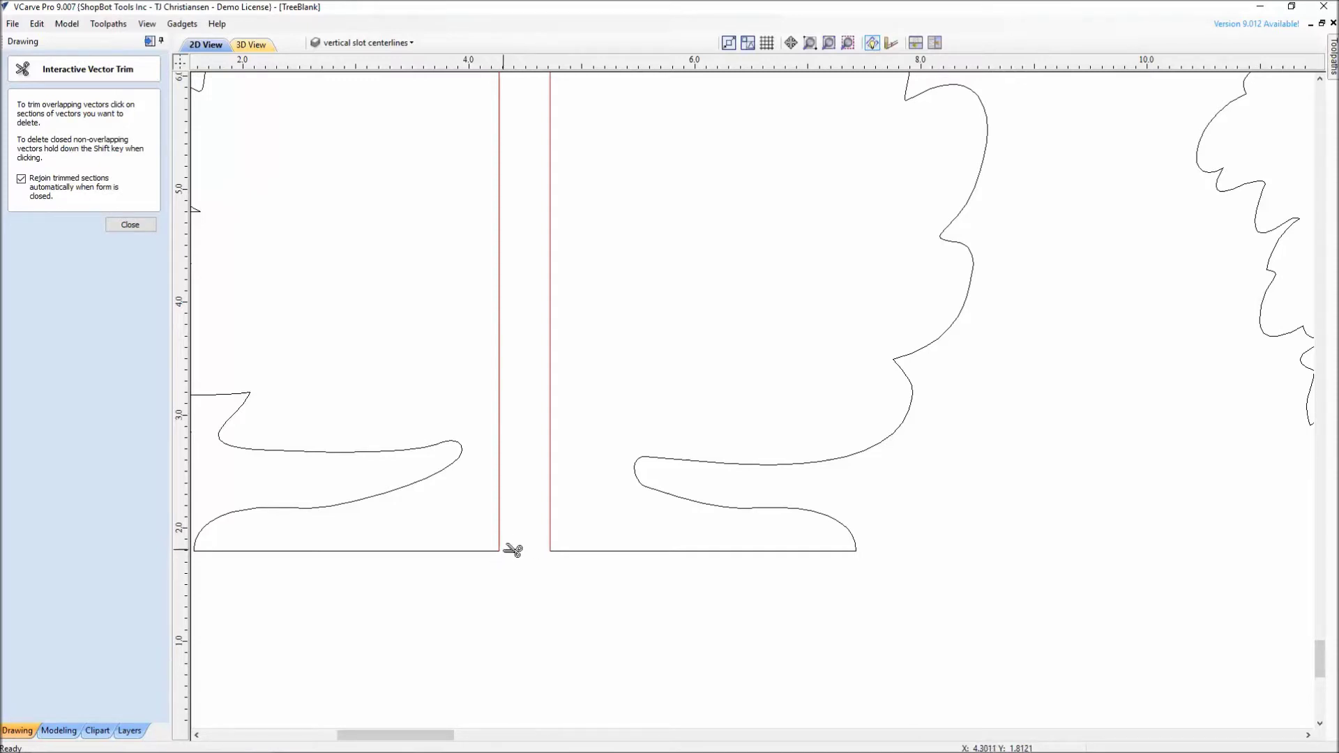
scroll(513, 550, down, 5)
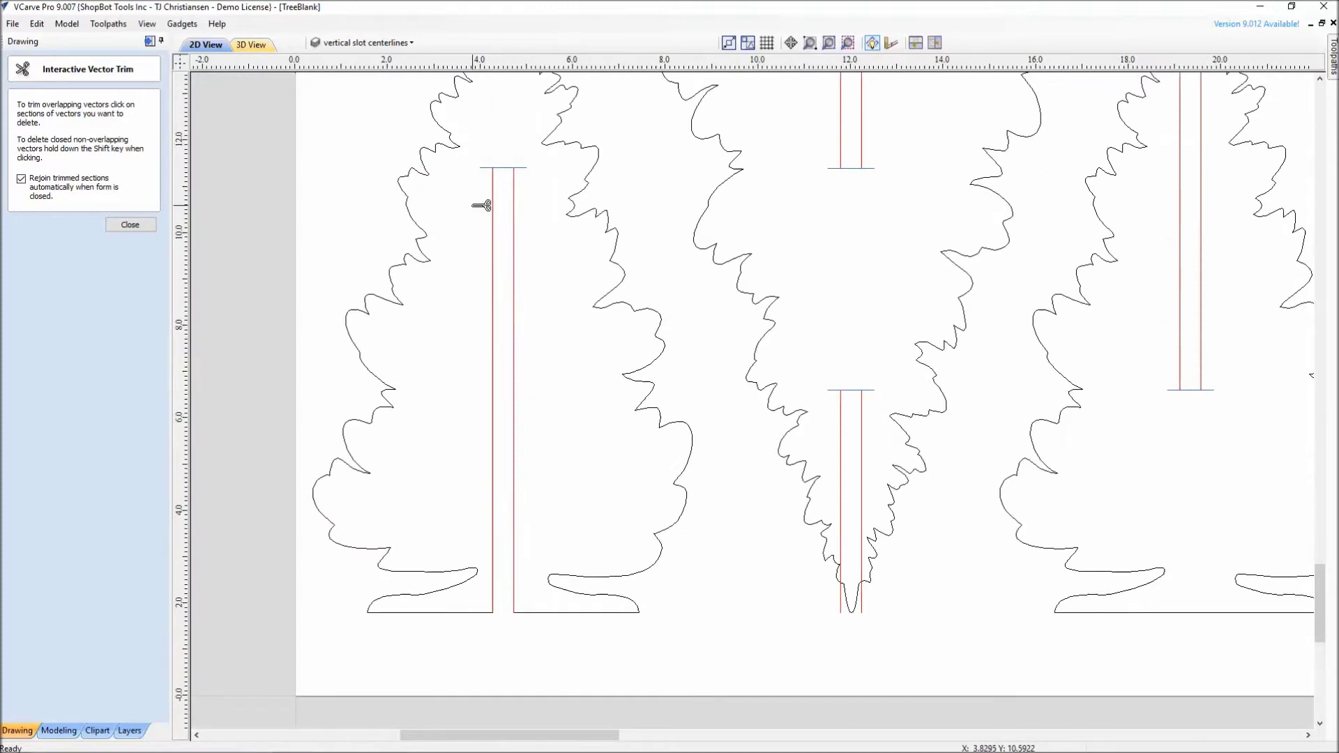
scroll(481, 206, up, 2)
scroll(491, 381, up, 2)
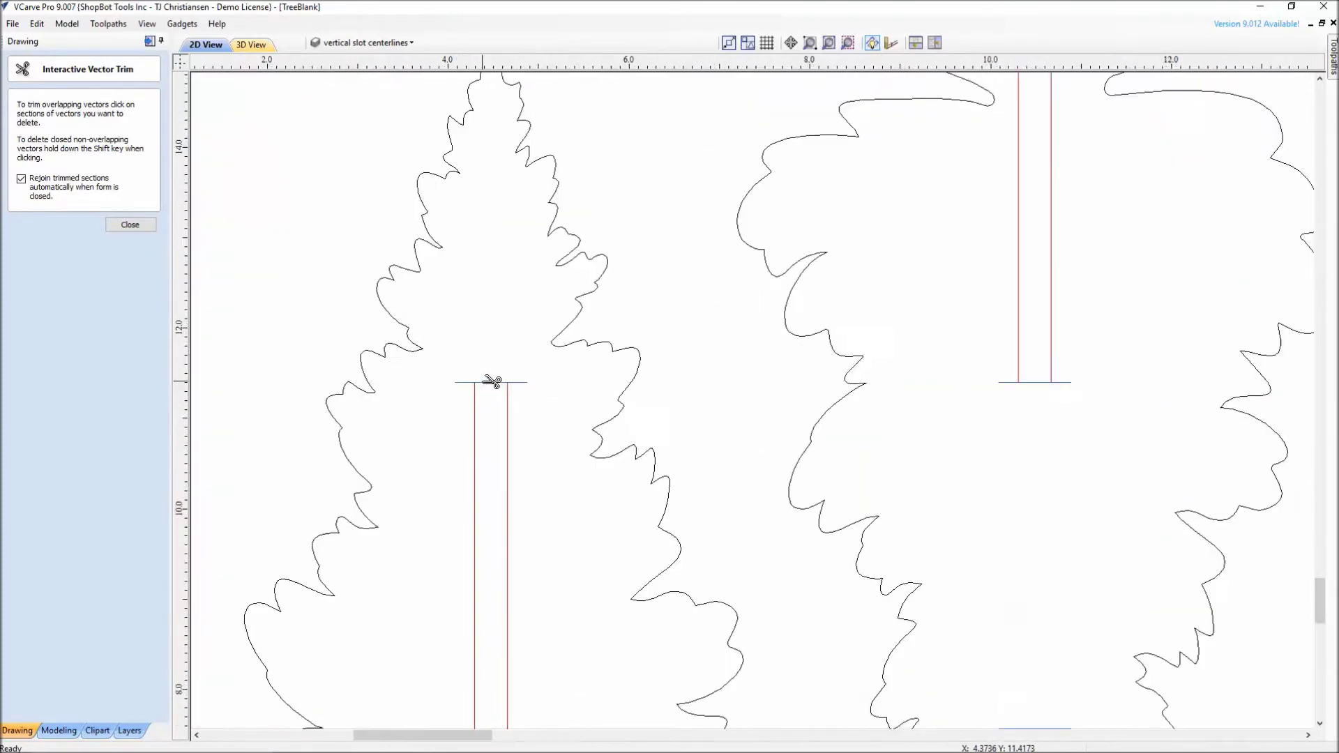
scroll(492, 382, up, 2)
click(555, 383)
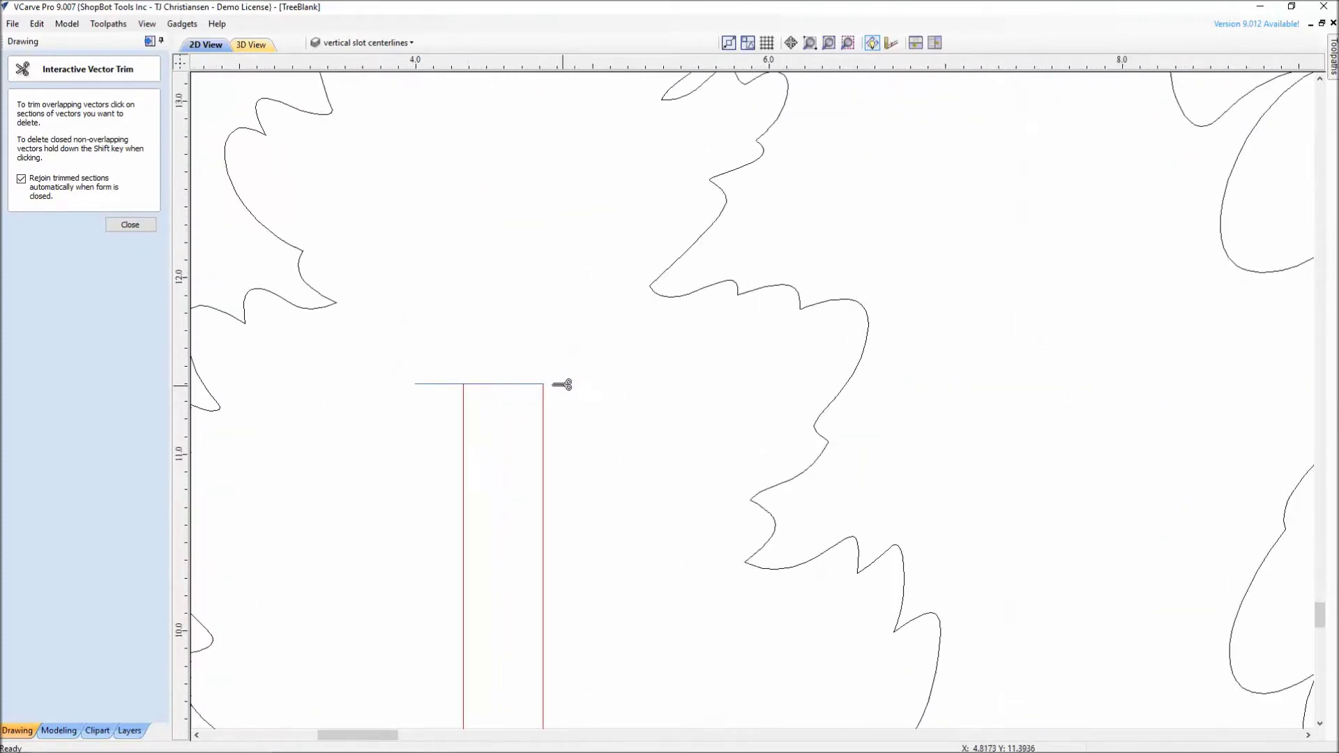
click(440, 383)
scroll(446, 383, down, 4)
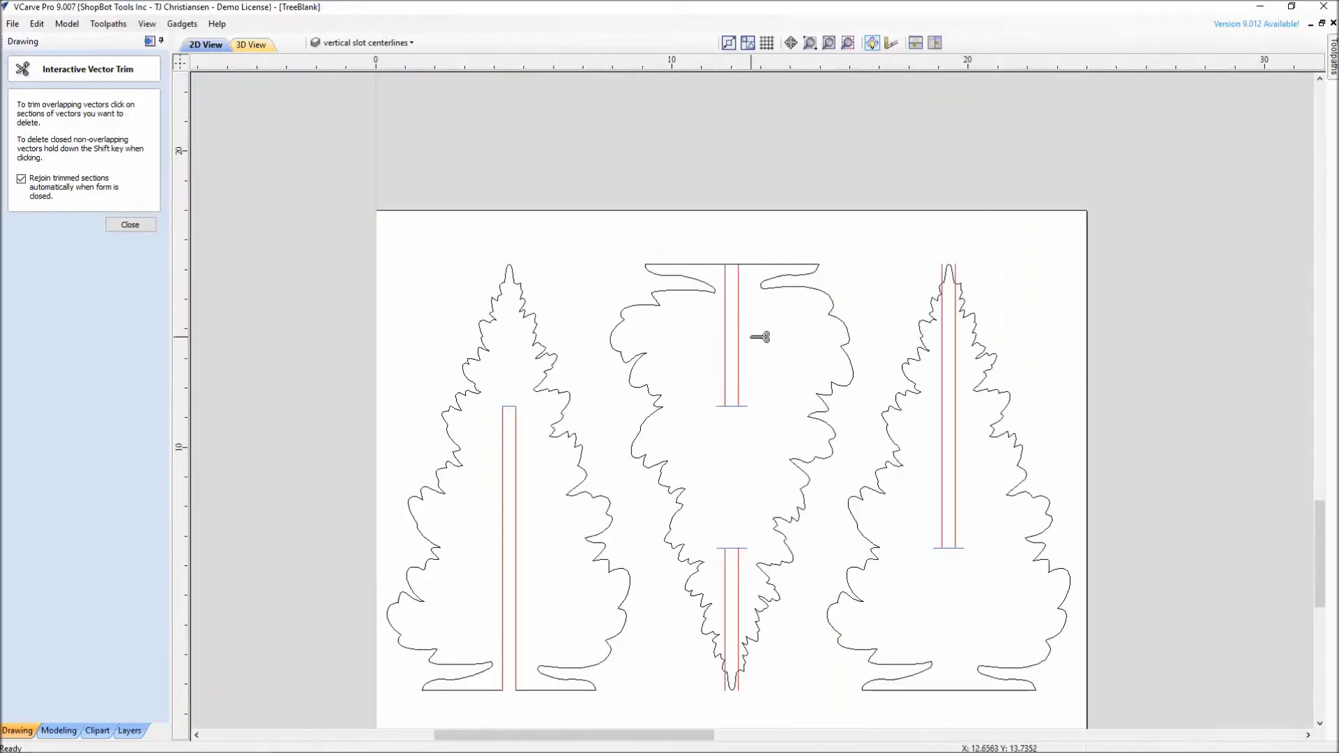
scroll(712, 407, up, 1)
scroll(690, 338, up, 3)
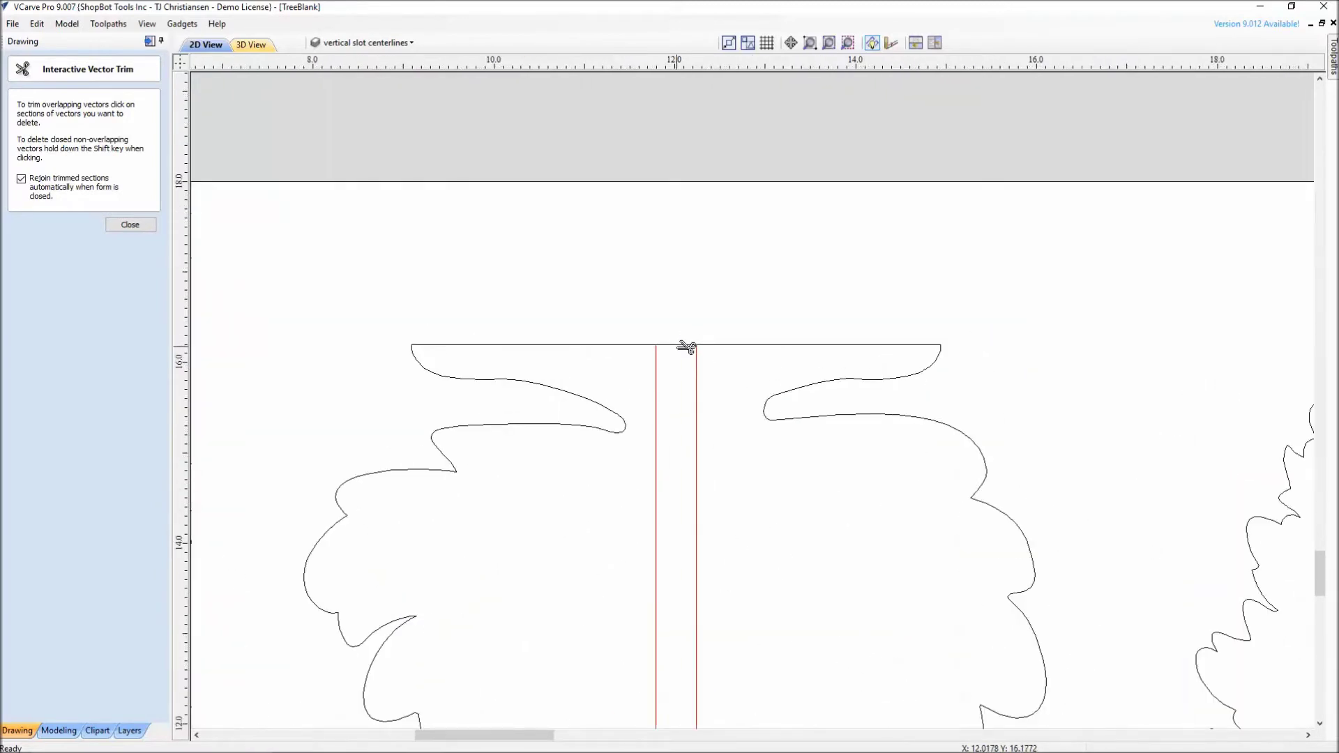
Step: Trim the middle tree's top edge, lower slot stubs and tip between its slot lines
click(686, 346)
scroll(663, 296, down, 3)
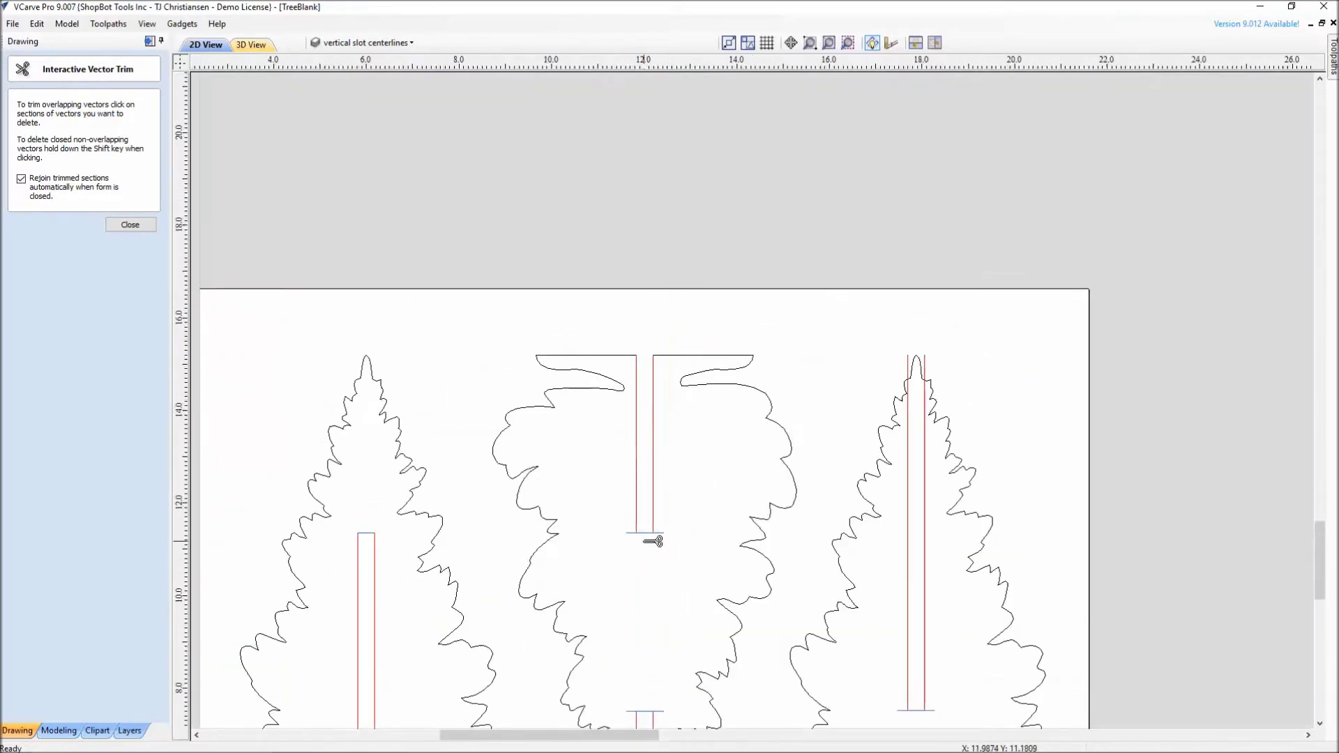
scroll(654, 541, up, 5)
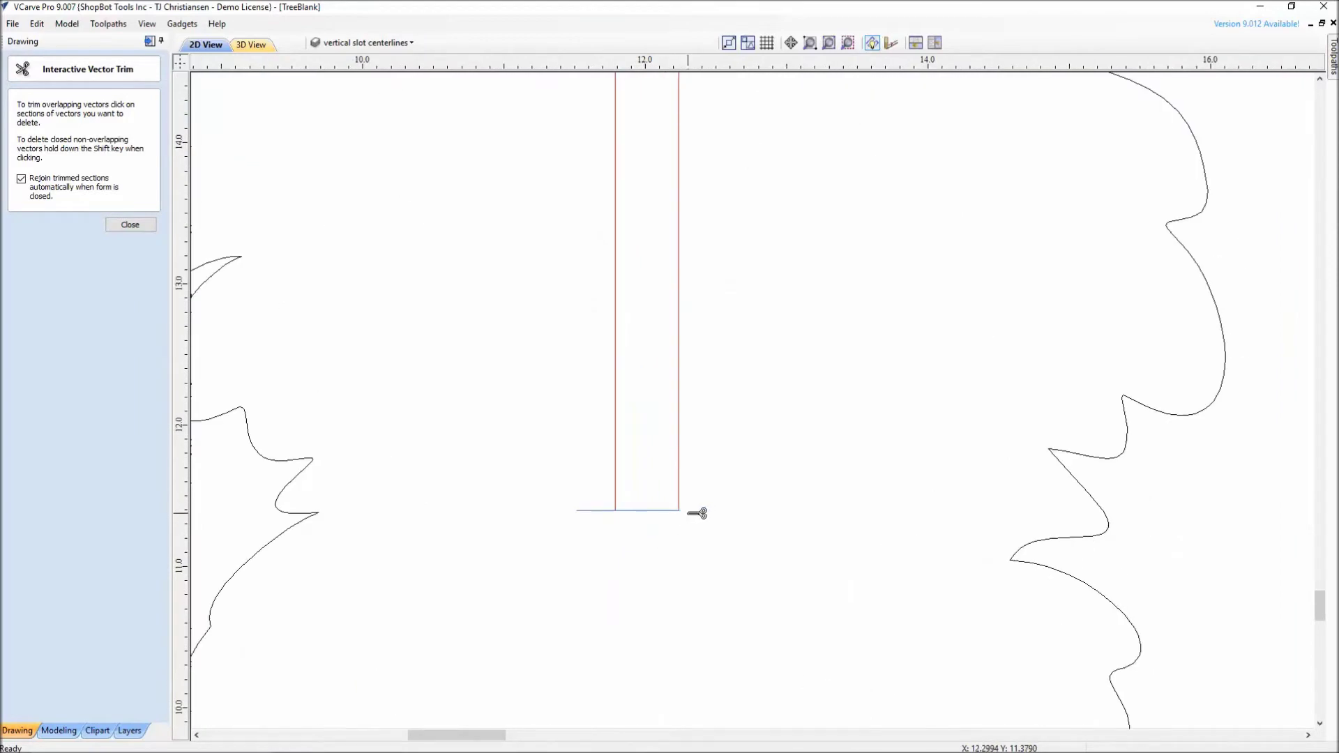
click(588, 511)
scroll(597, 536, down, 5)
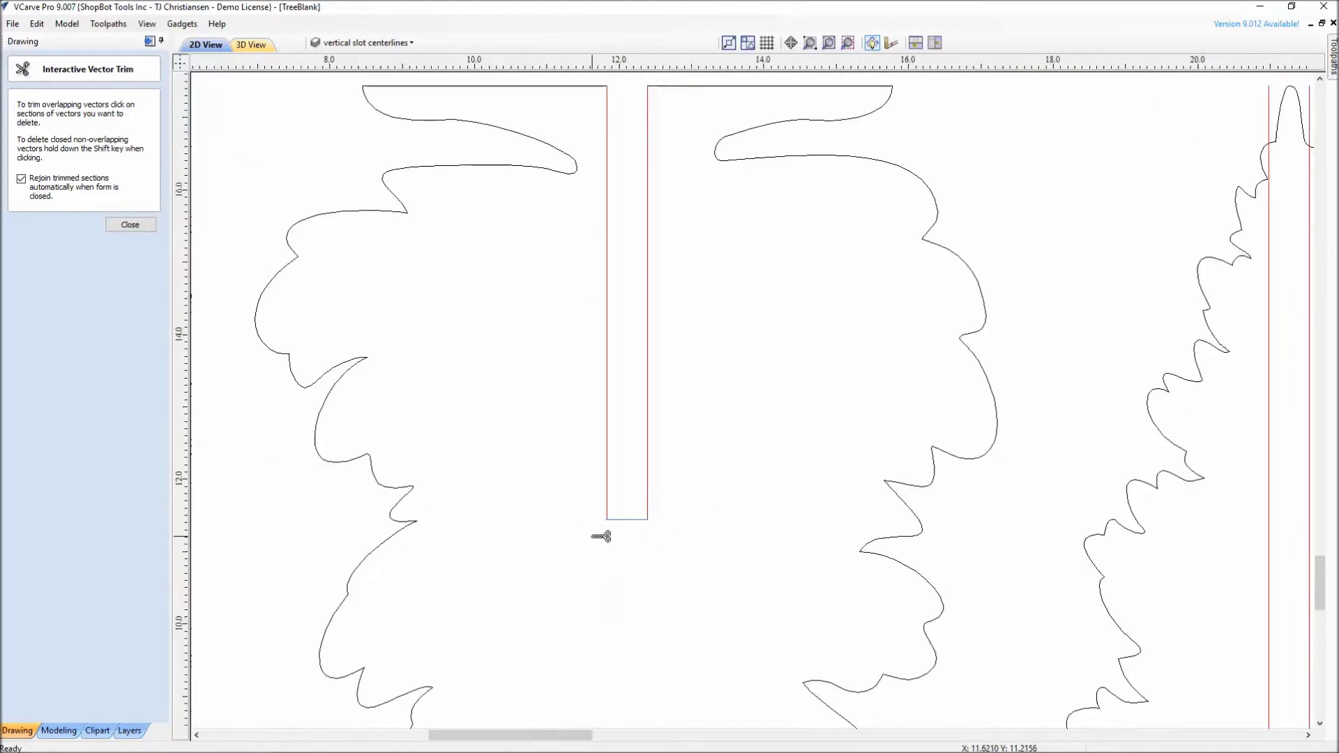
middle_drag(604, 549, 588, 424)
scroll(588, 425, up, 3)
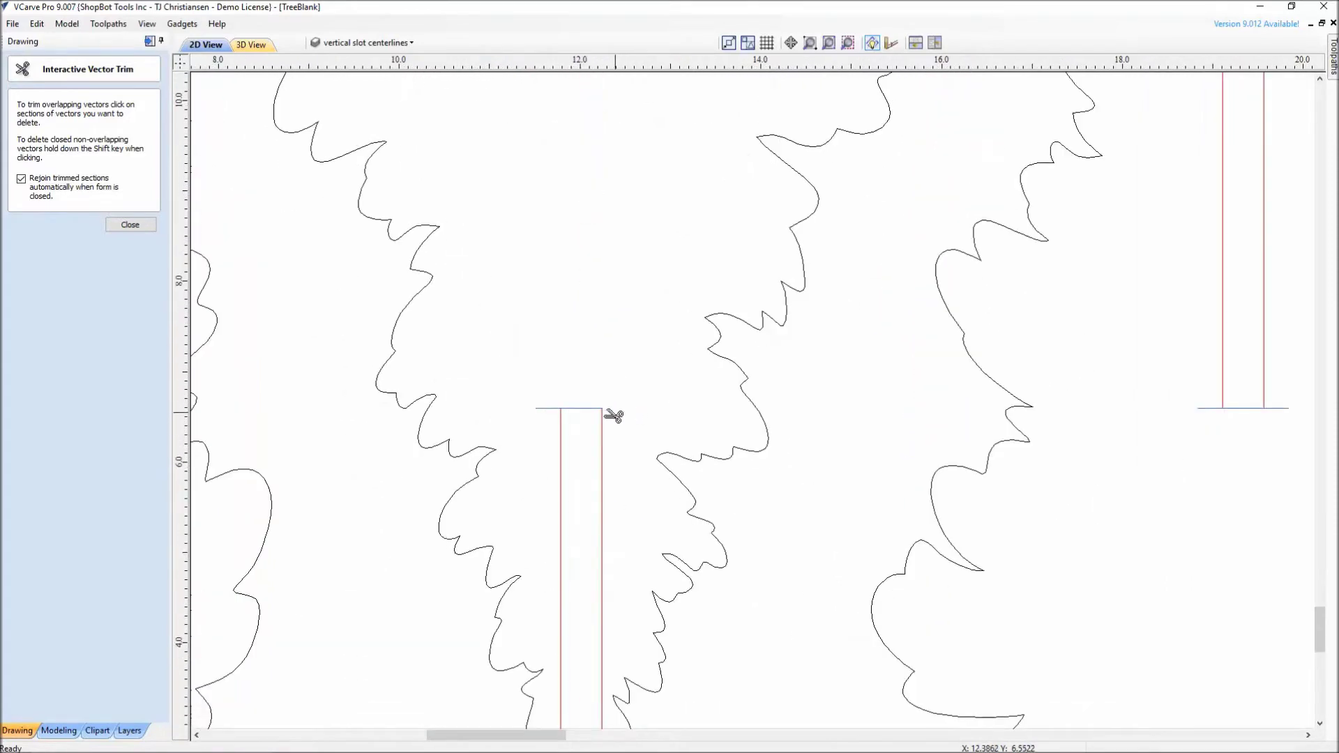
click(604, 415)
scroll(564, 492, down, 4)
scroll(565, 503, up, 5)
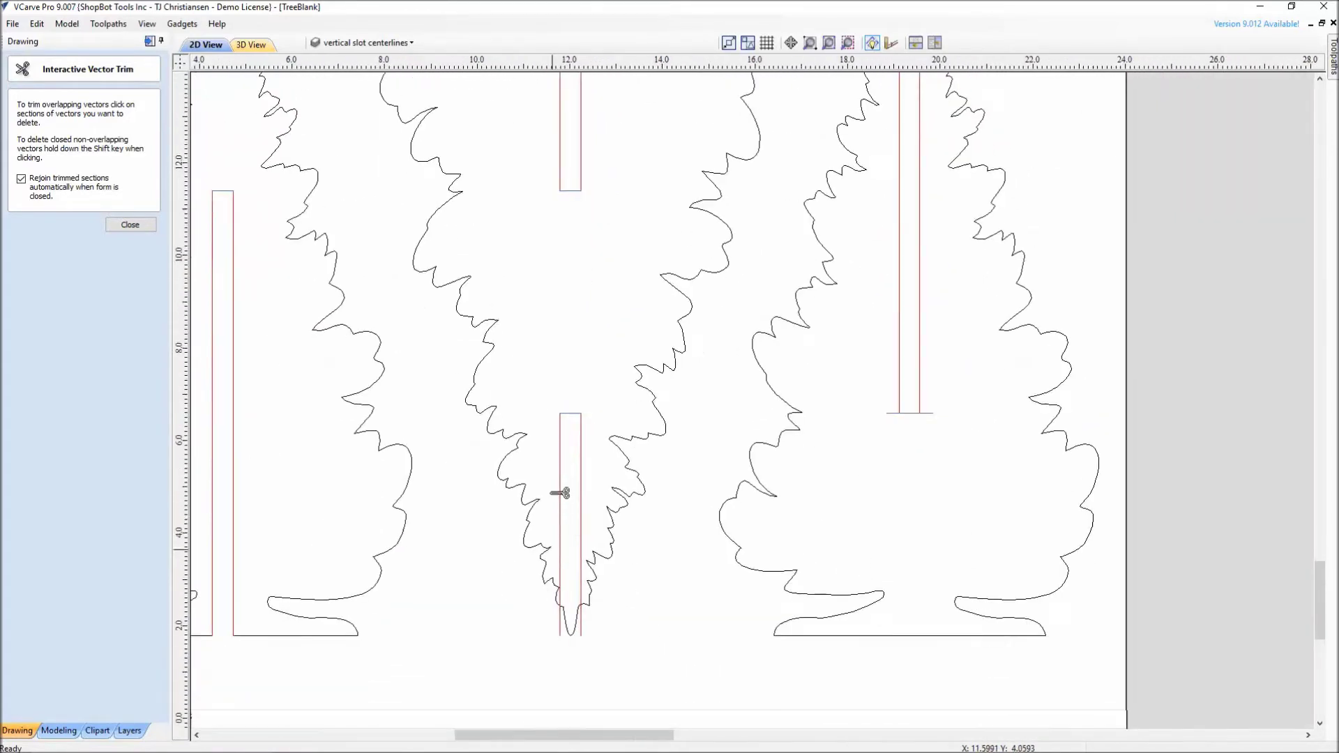
scroll(568, 517, up, 1)
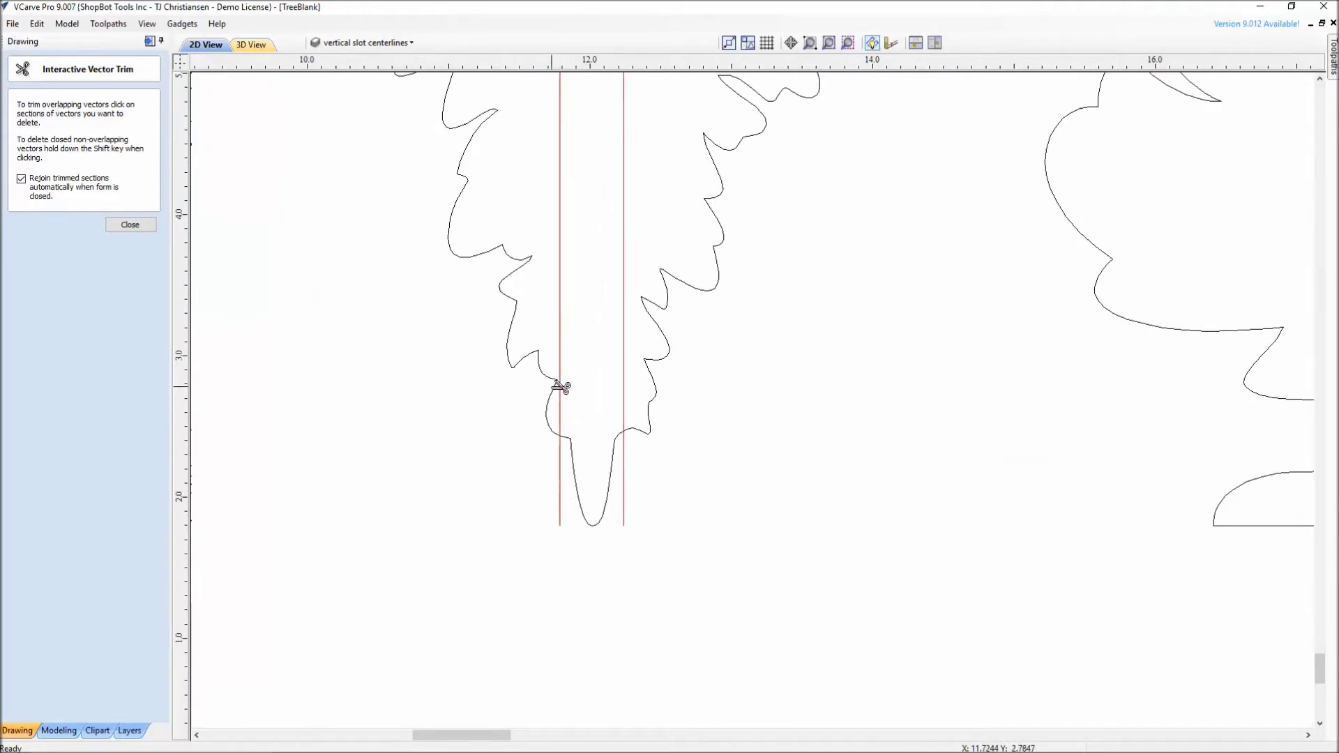
click(560, 472)
click(584, 493)
click(625, 497)
scroll(613, 320, down, 3)
Step: Trim the right tree's slot-bottom stubs and peak, then finish Interactive Trim to rejoin the pieces
middle_drag(729, 290, 682, 454)
scroll(712, 384, down, 3)
scroll(786, 367, up, 3)
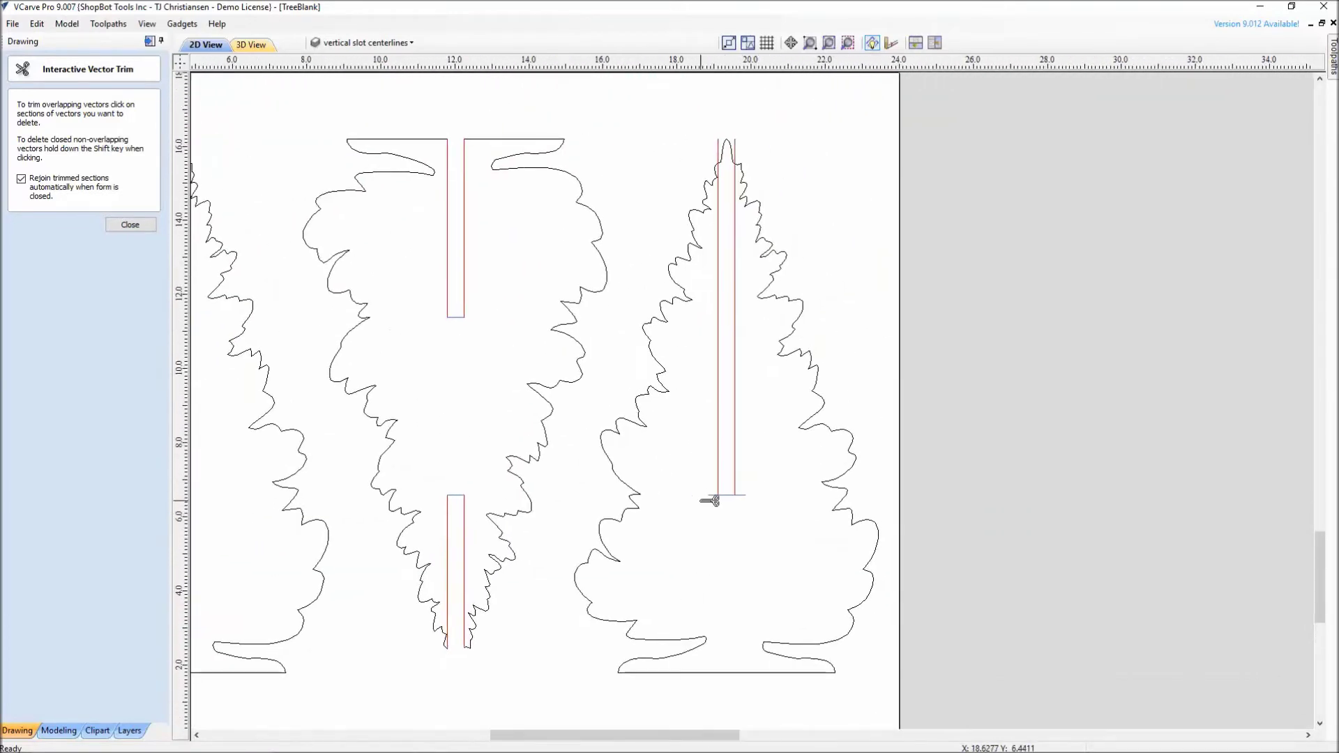
scroll(710, 501, up, 5)
click(822, 481)
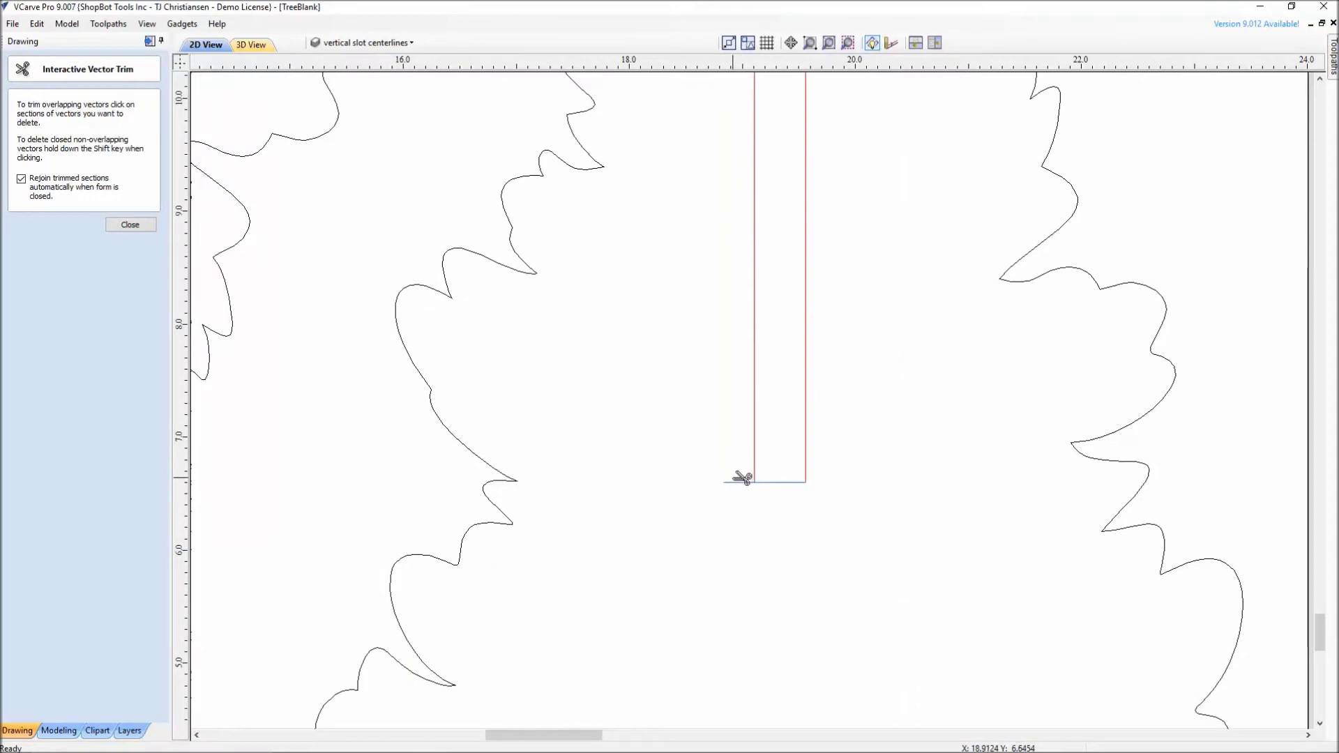
click(742, 480)
scroll(699, 353, down, 3)
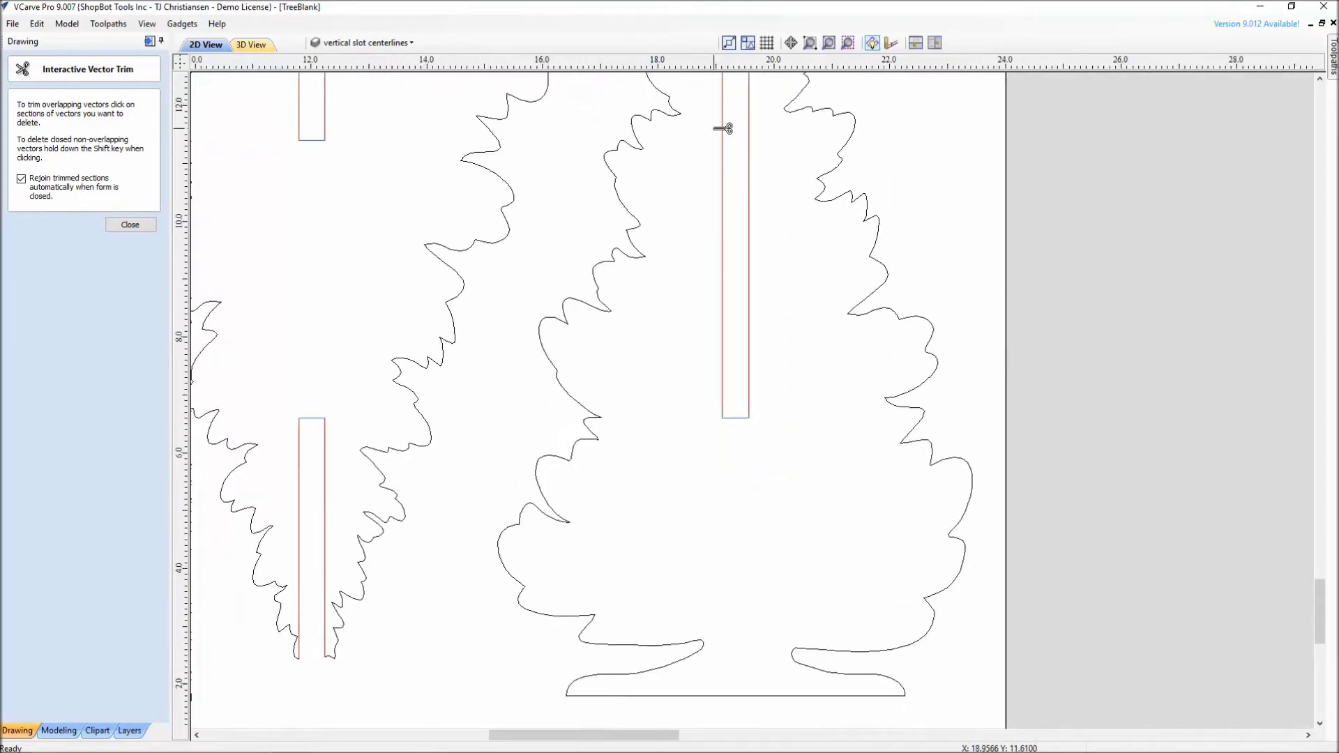
middle_drag(724, 128, 672, 370)
scroll(666, 293, up, 5)
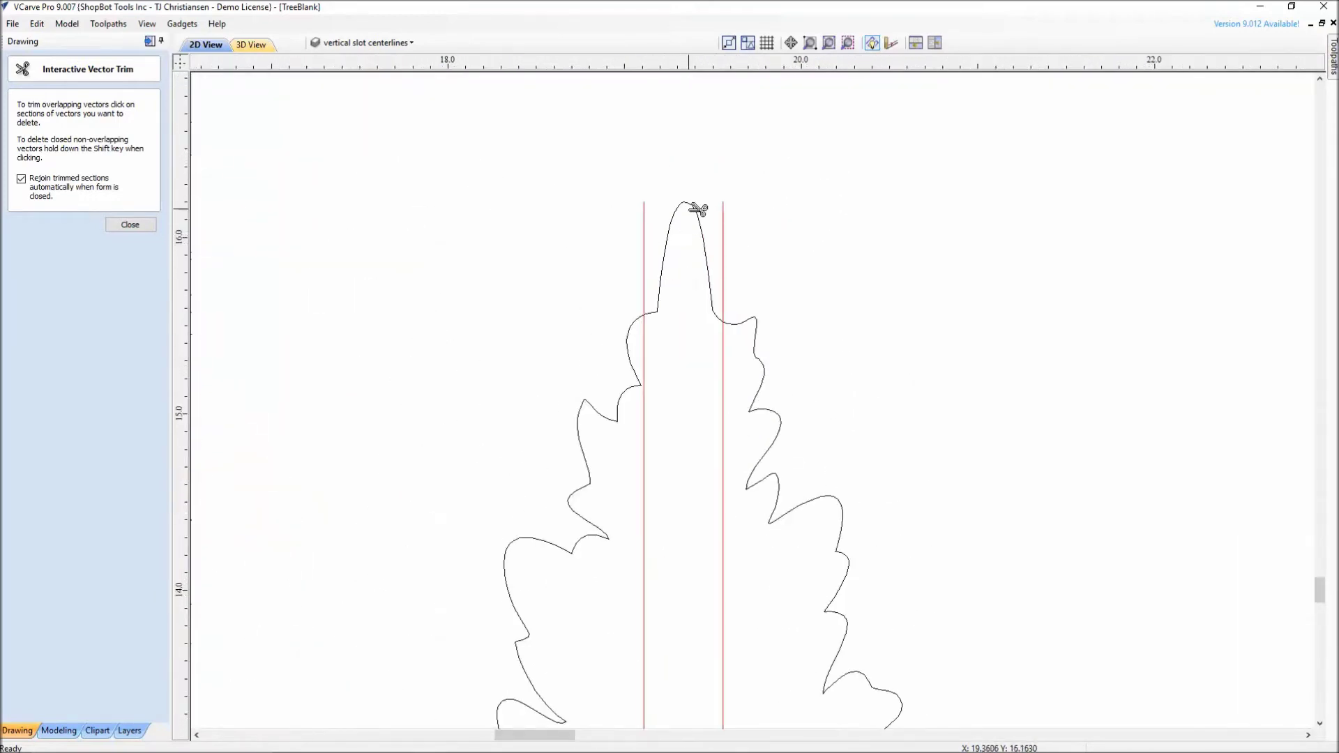
click(698, 208)
click(723, 229)
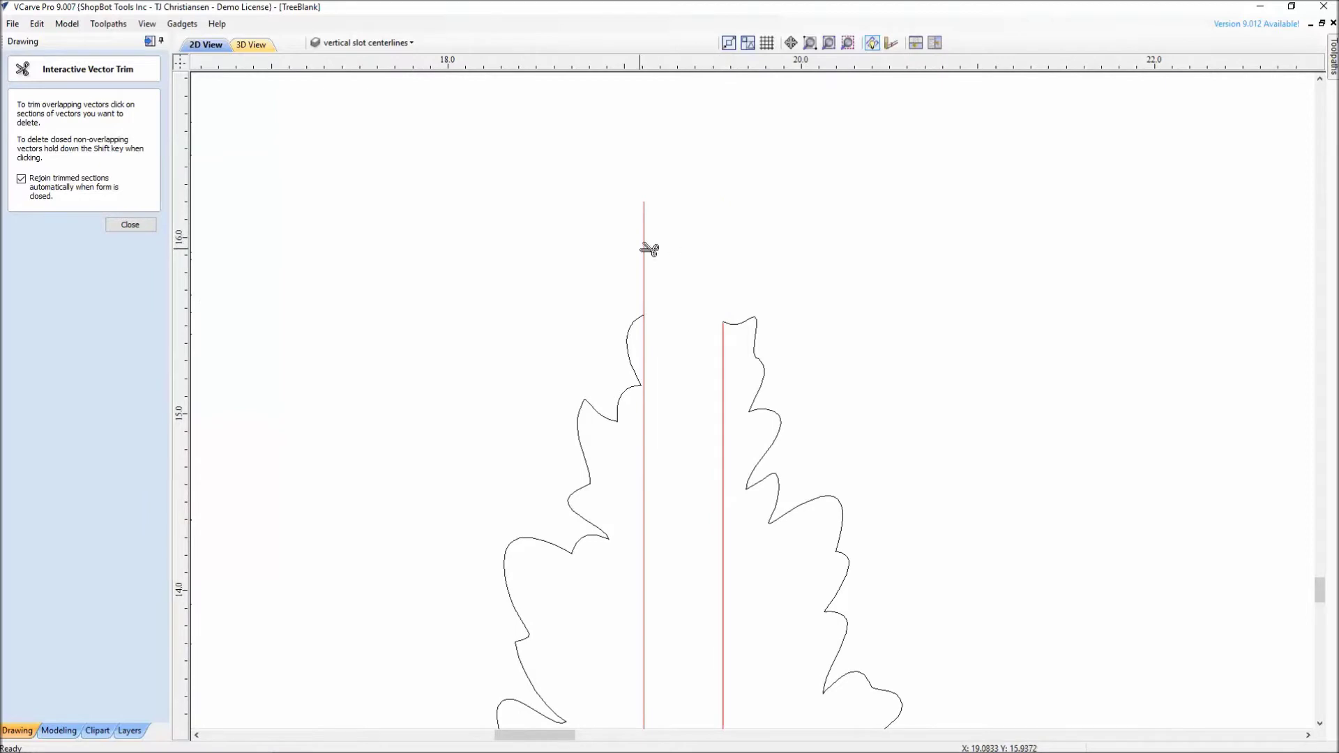
scroll(600, 307, down, 8)
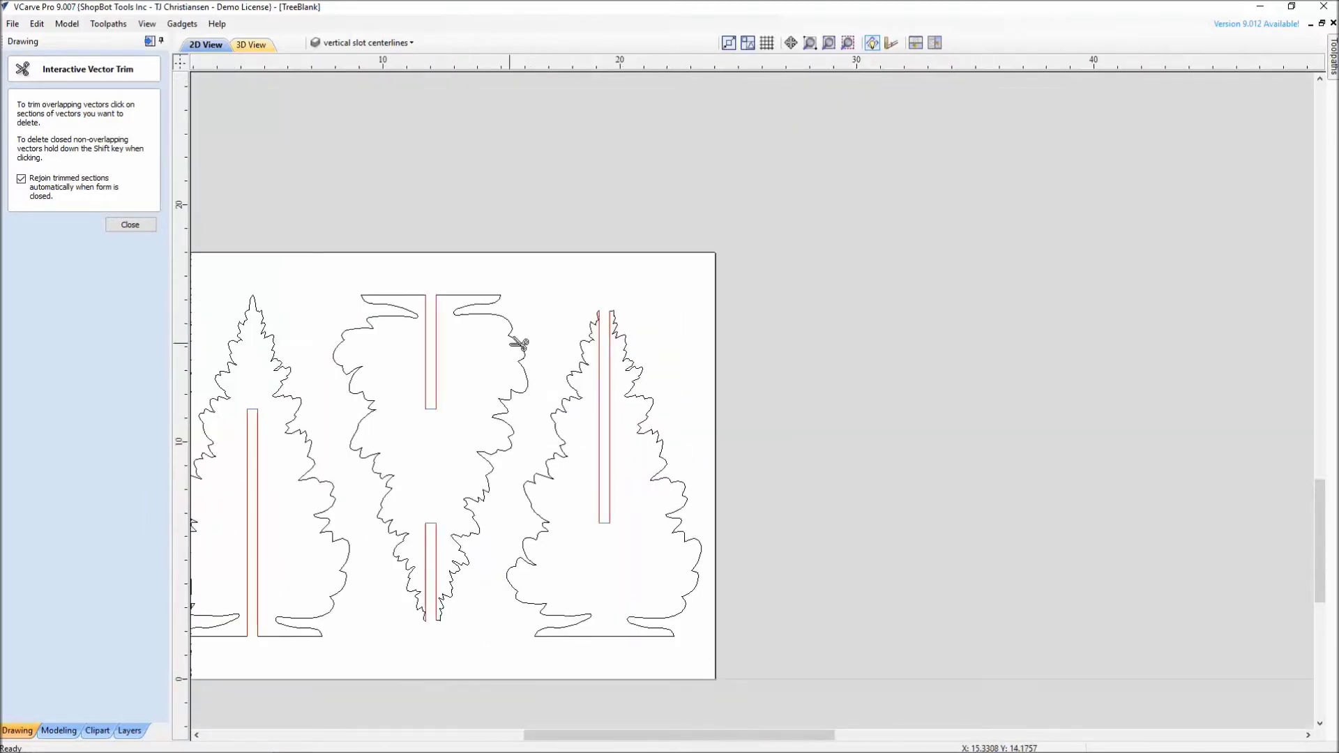
middle_drag(521, 347, 694, 349)
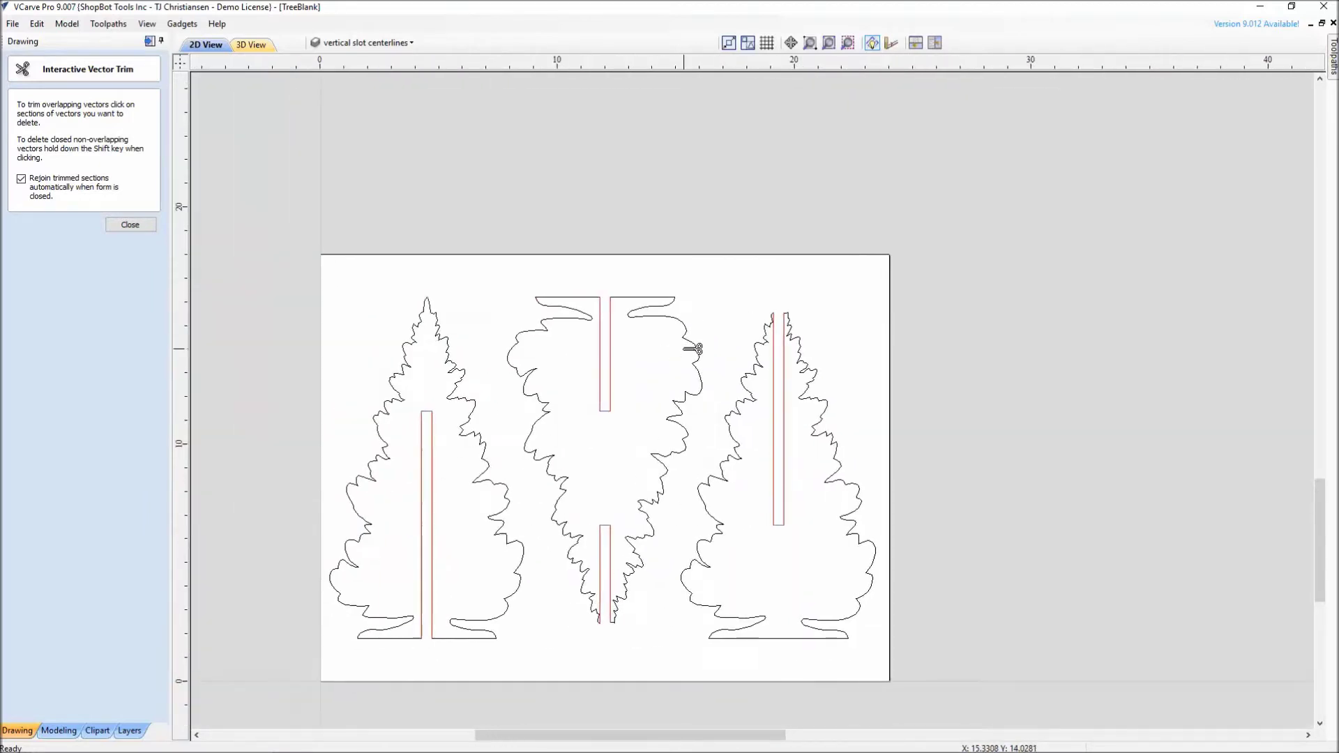
click(130, 226)
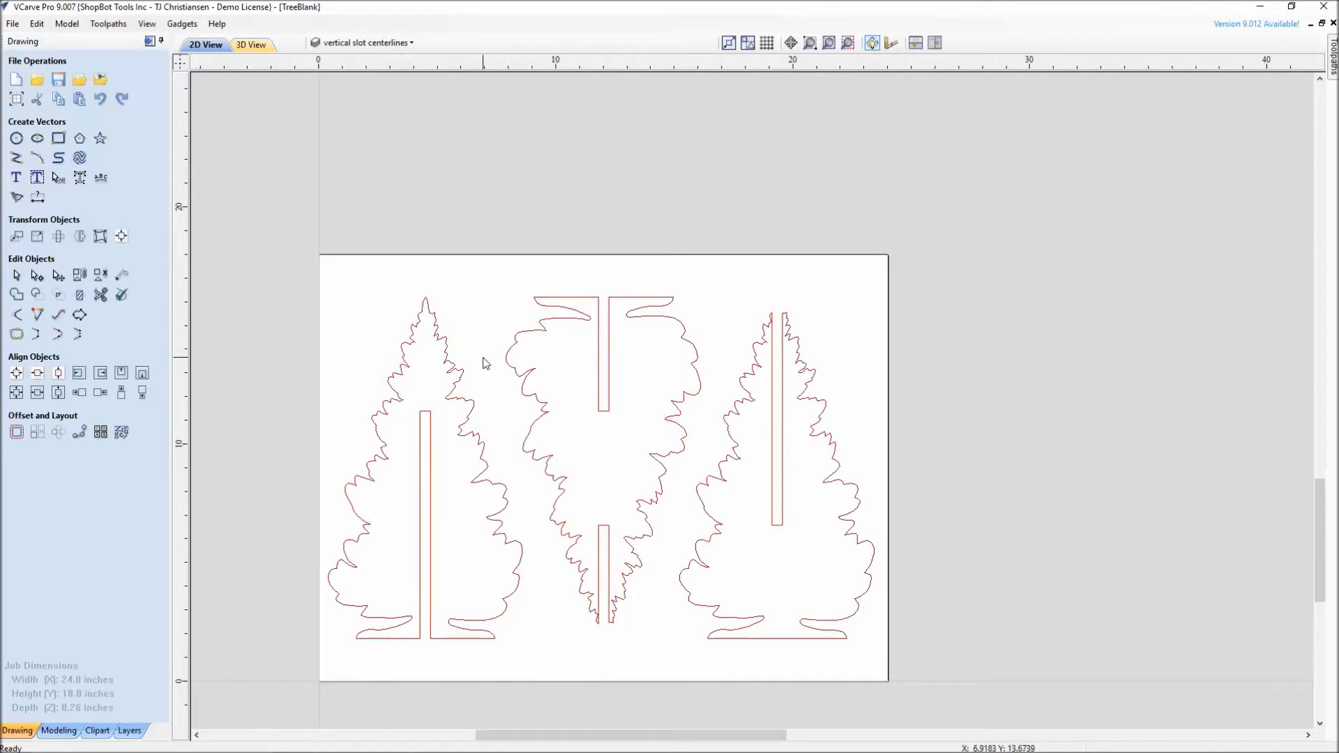
Step: Click each tree outline to check it selects as a single shape
click(463, 377)
click(519, 374)
click(520, 376)
click(725, 433)
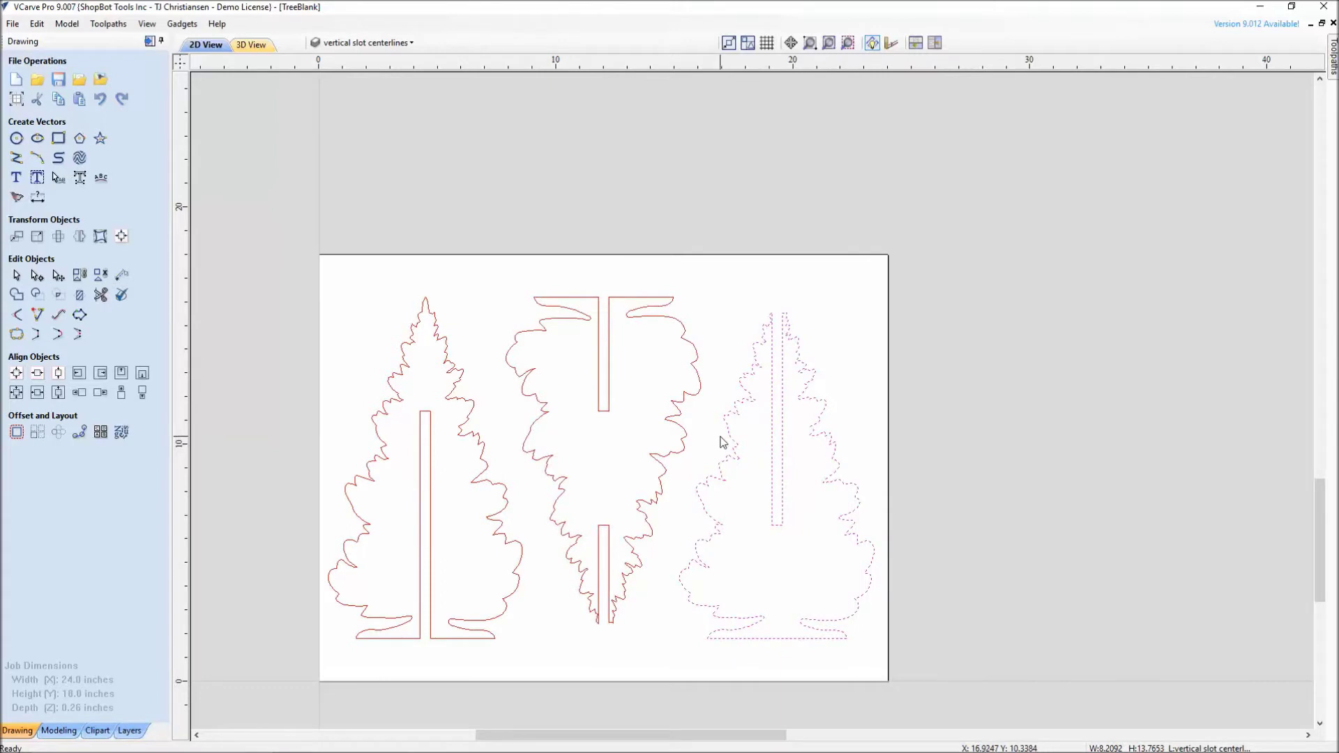
middle_drag(497, 392, 519, 371)
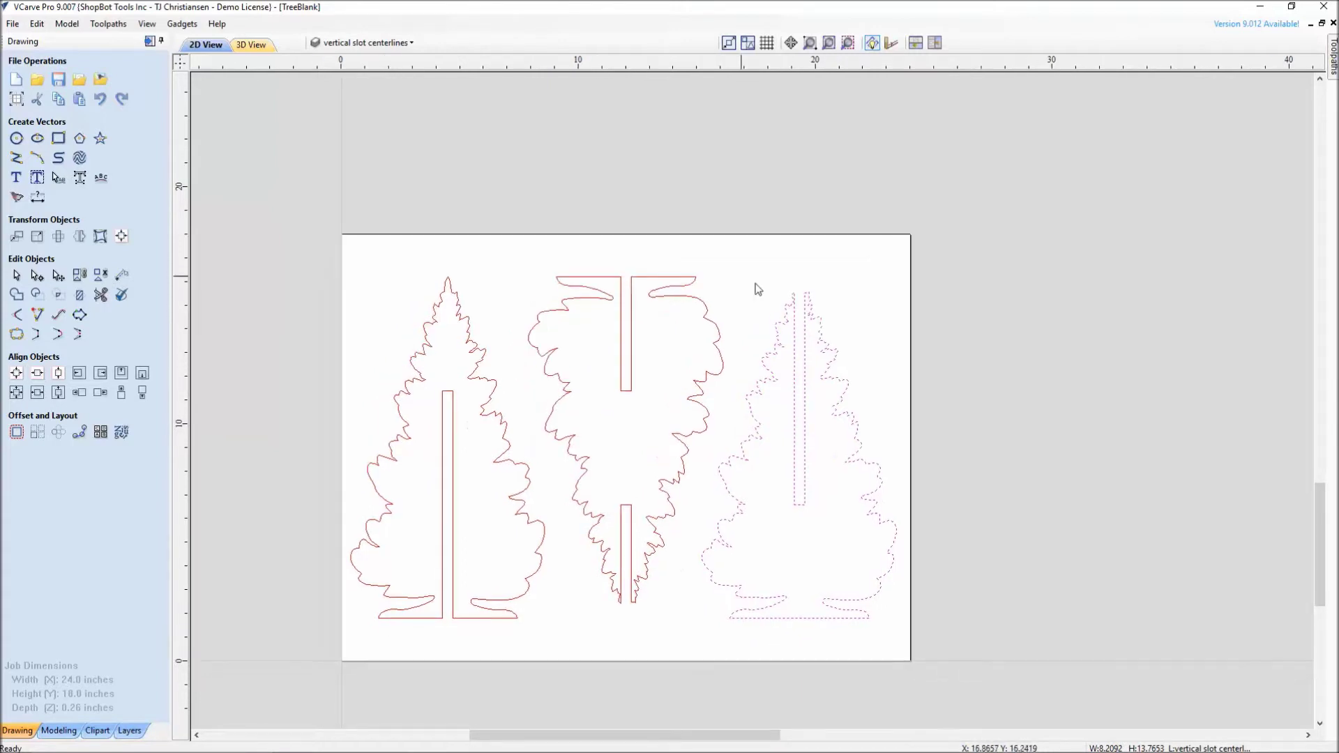
click(656, 298)
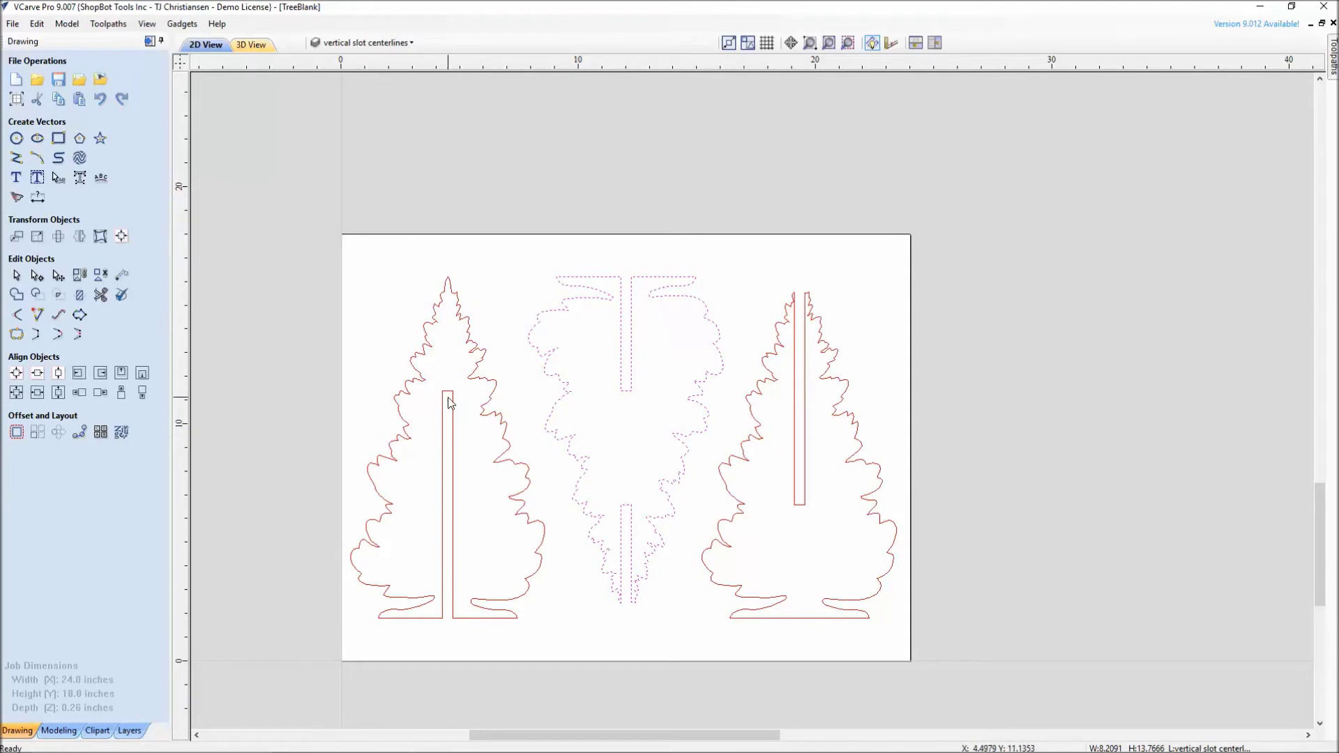
key(super)
key(super)
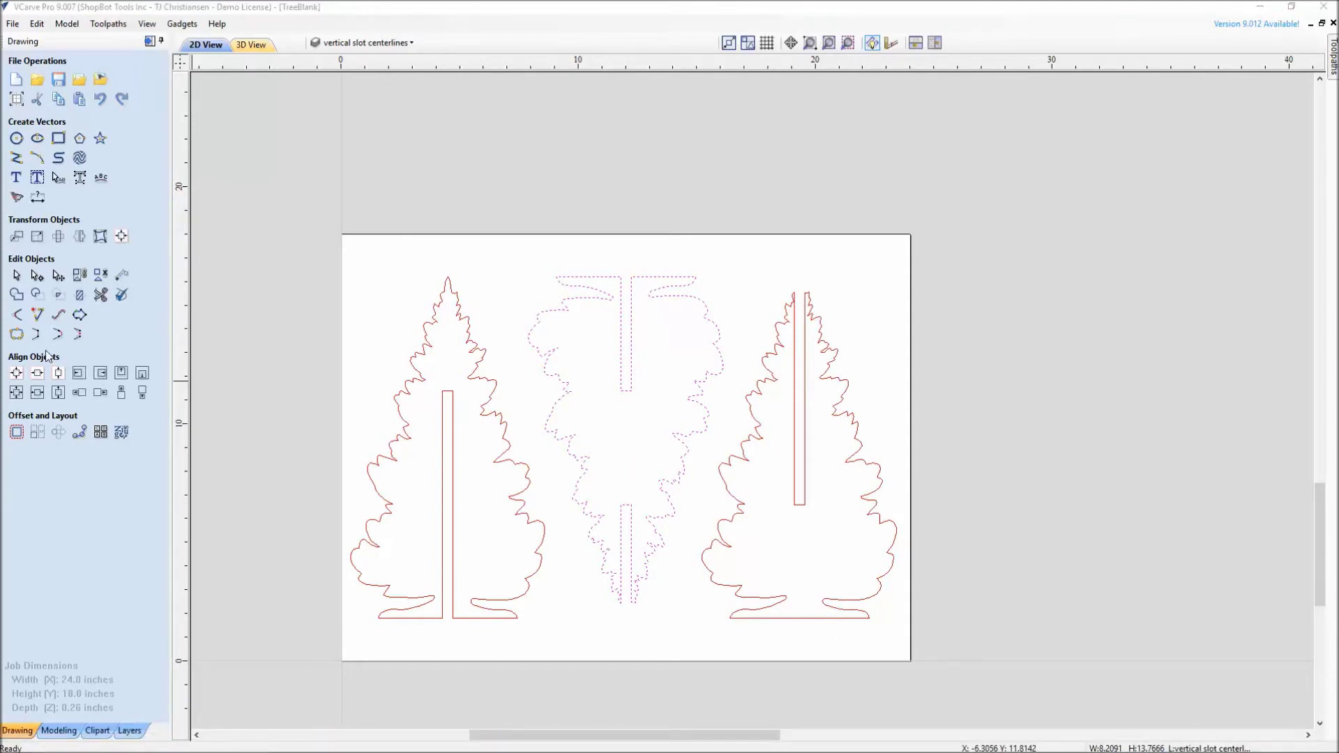
Step: Box-select all three trees in Join Vectors to confirm they're closed, then show the Toolpaths panel
click(17, 335)
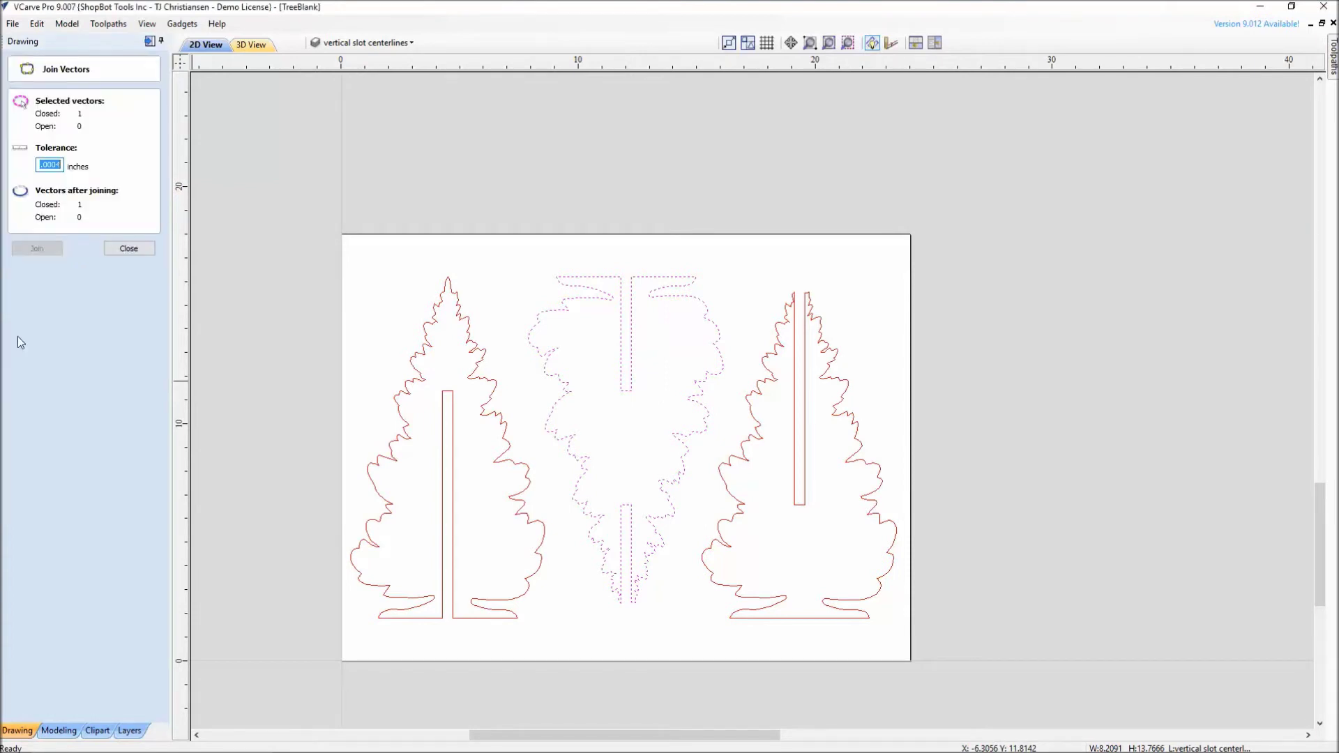
drag(315, 198, 983, 688)
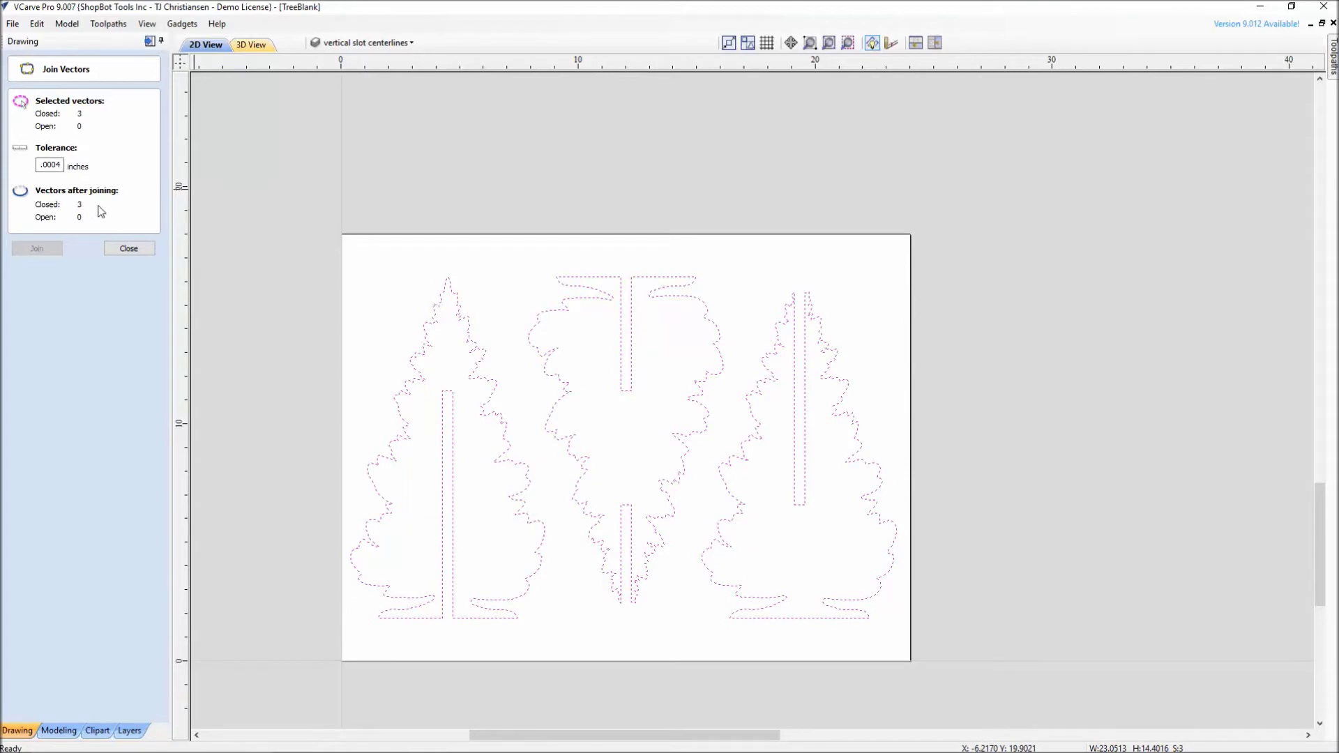
click(133, 251)
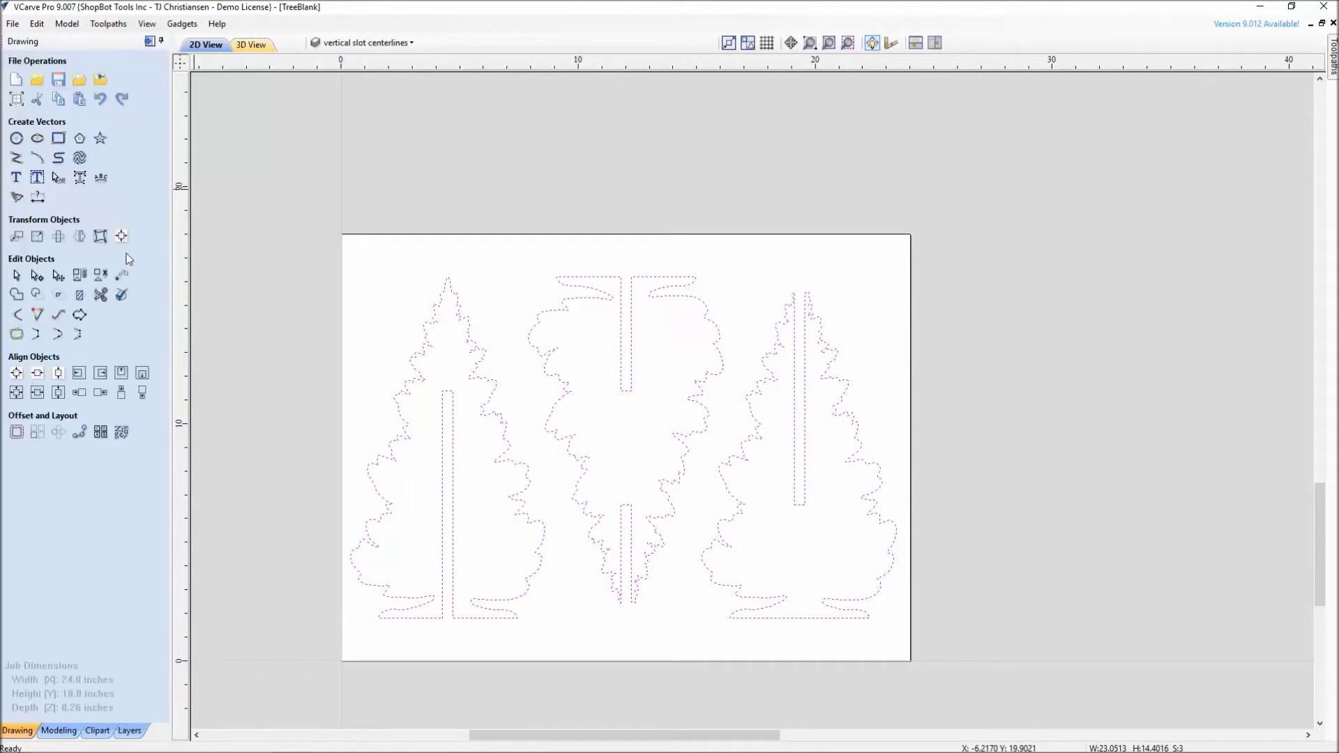
click(150, 42)
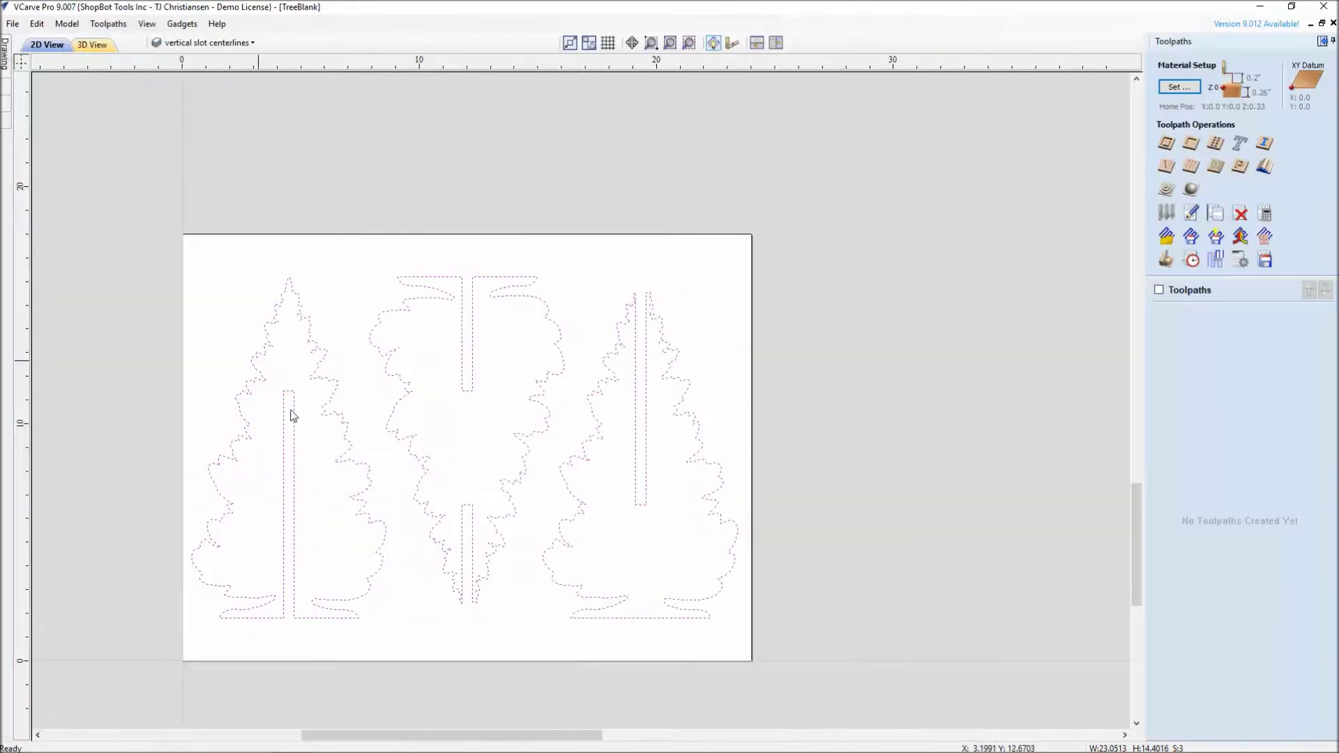
Step: Deselect the tree outlines, re-centre the sheet, and return to the Drawing tools page
click(874, 423)
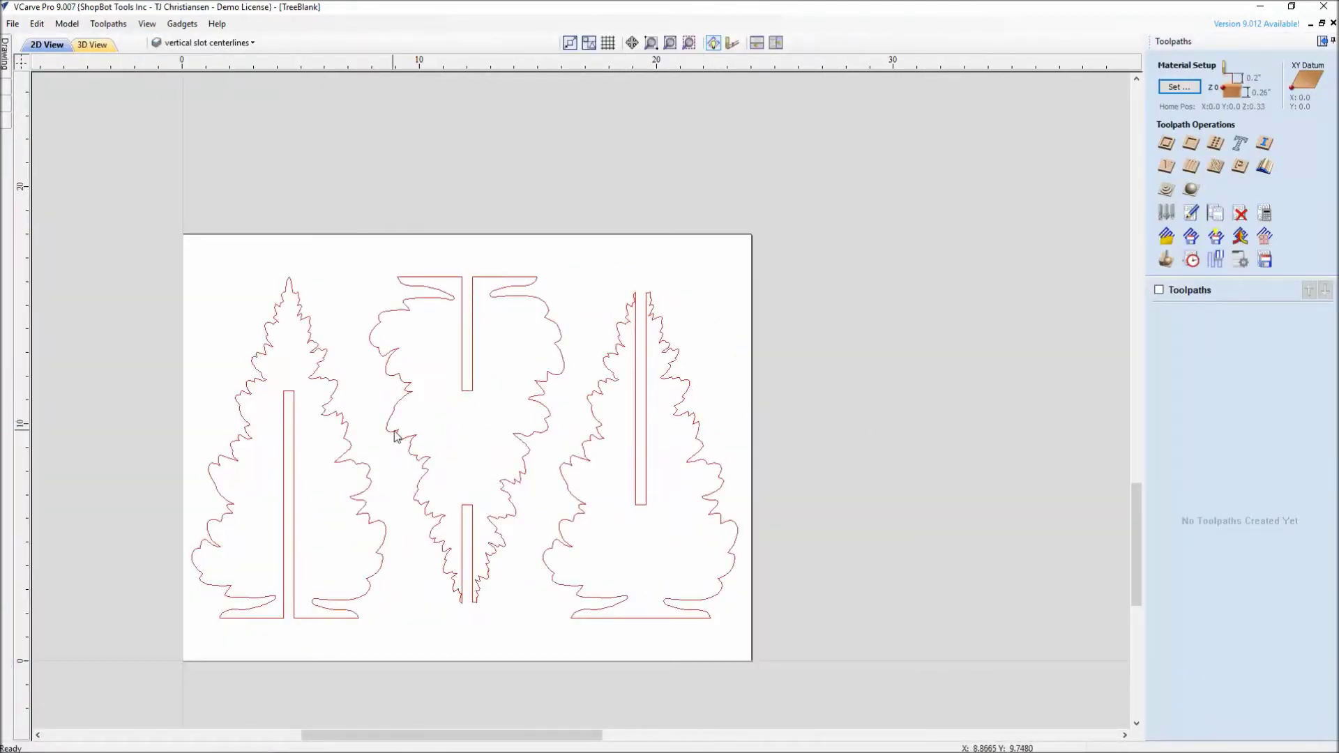
scroll(400, 440, down, 3)
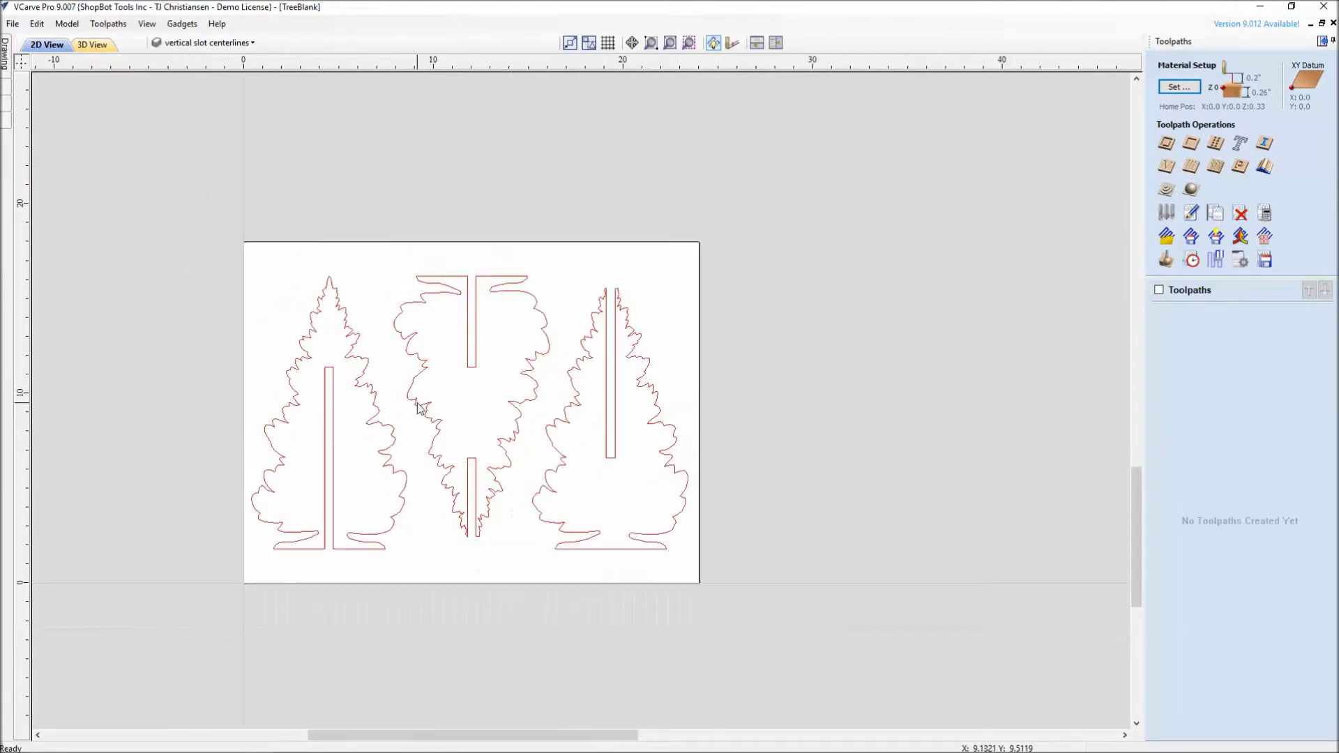
middle_drag(419, 408, 484, 399)
scroll(484, 398, up, 3)
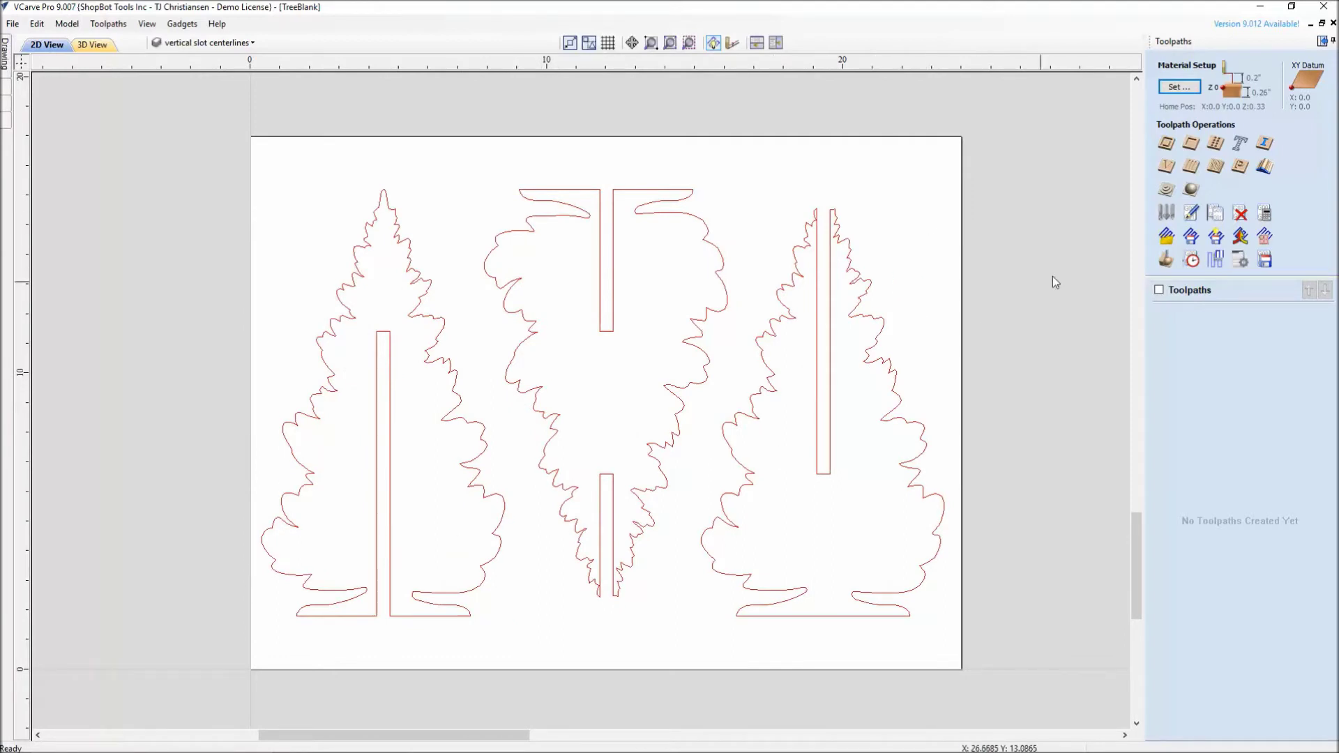
click(1321, 41)
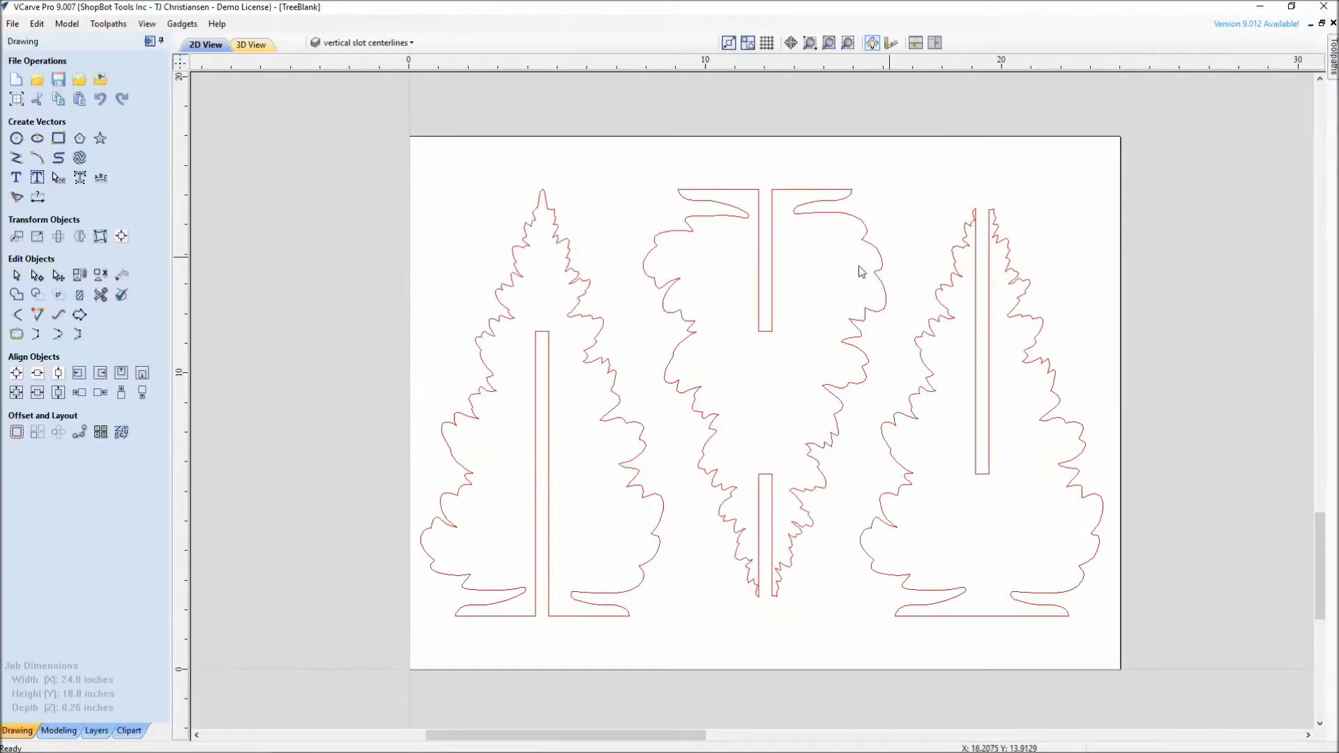
Step: Place eight 0.25-inch circles at the sheet corners and between the three trees
click(16, 139)
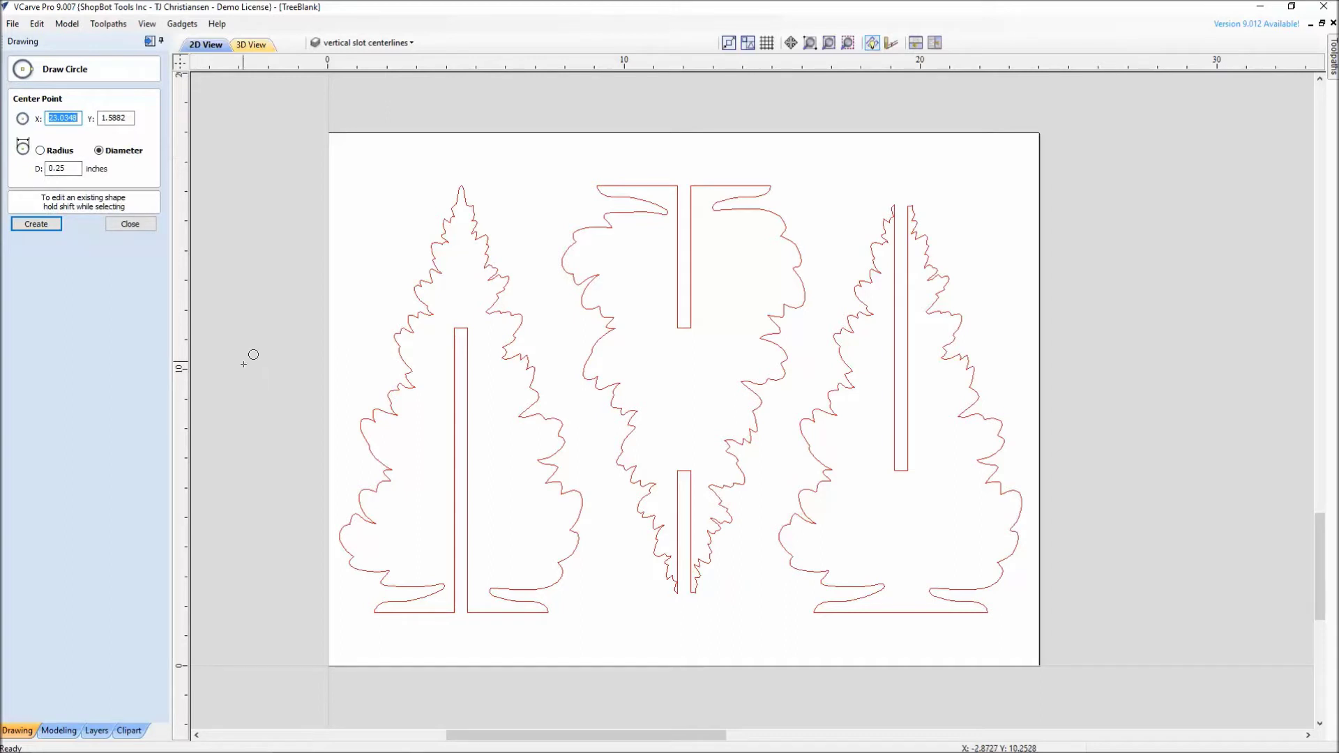
click(369, 297)
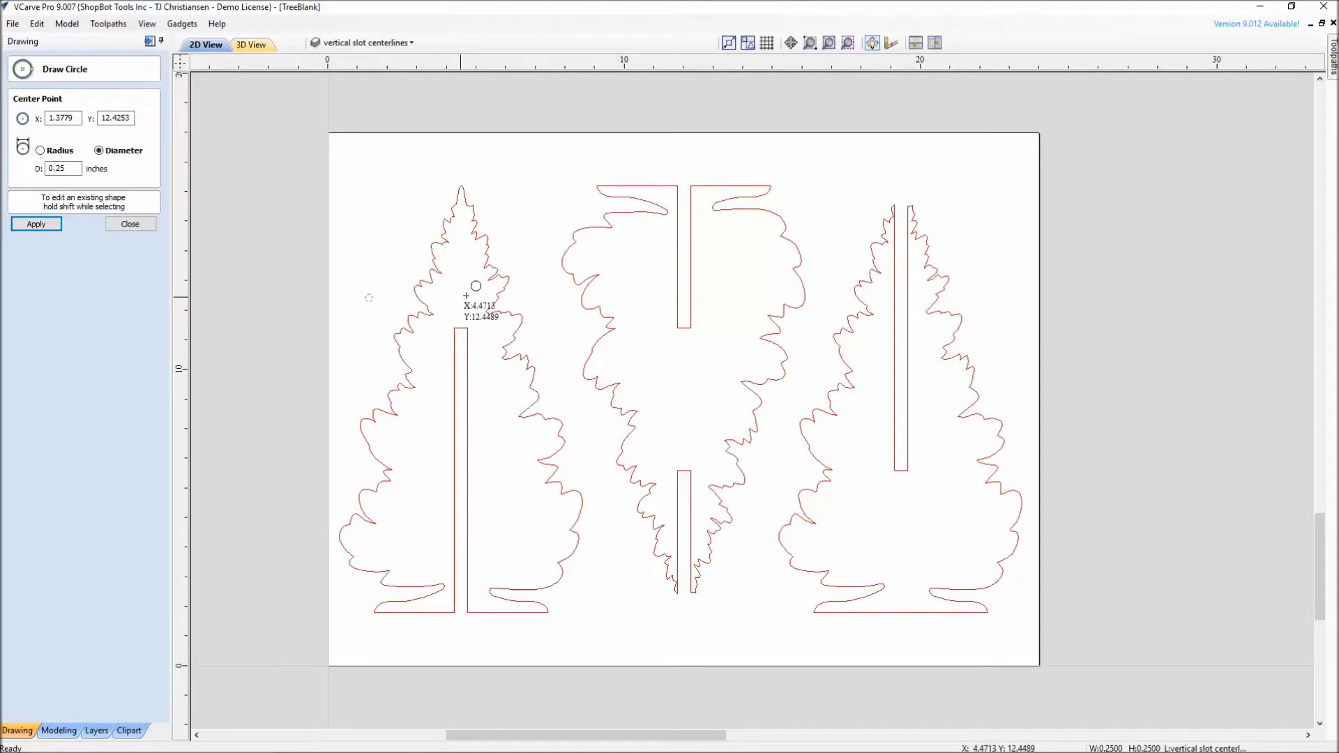
click(984, 264)
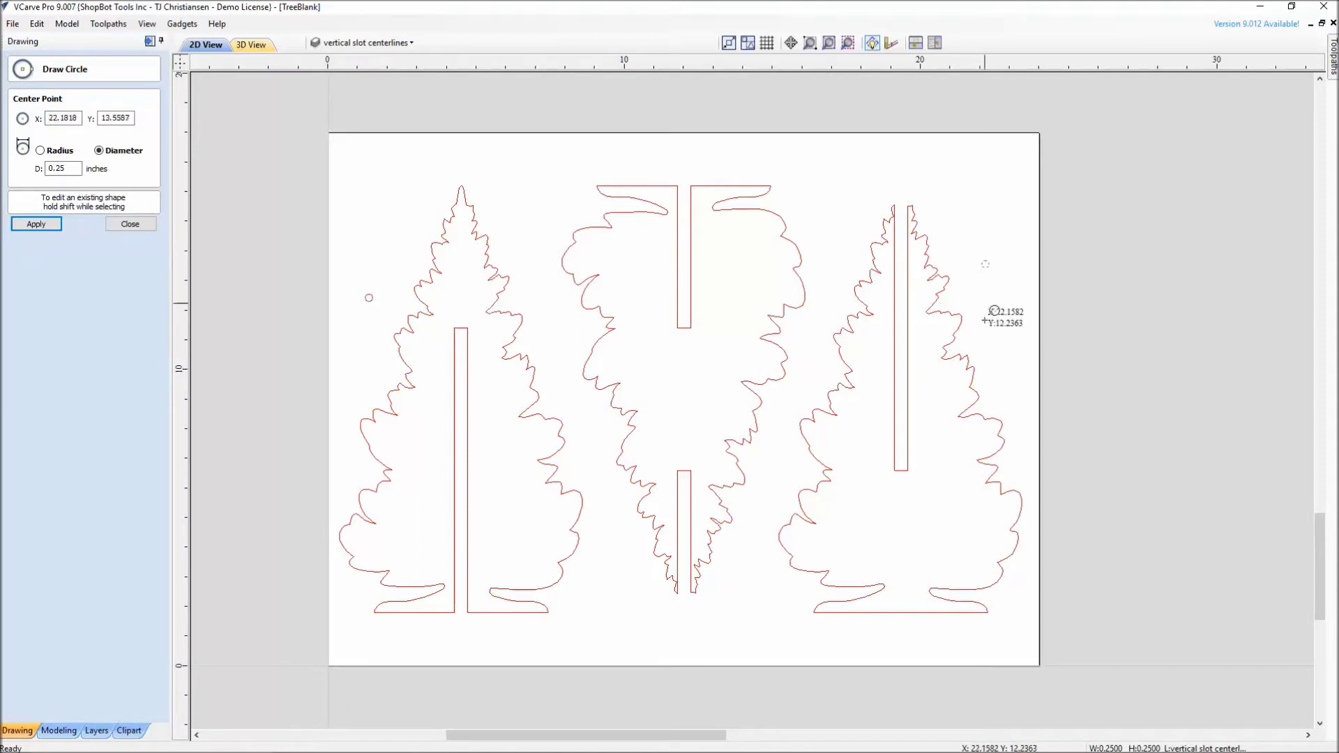
click(995, 642)
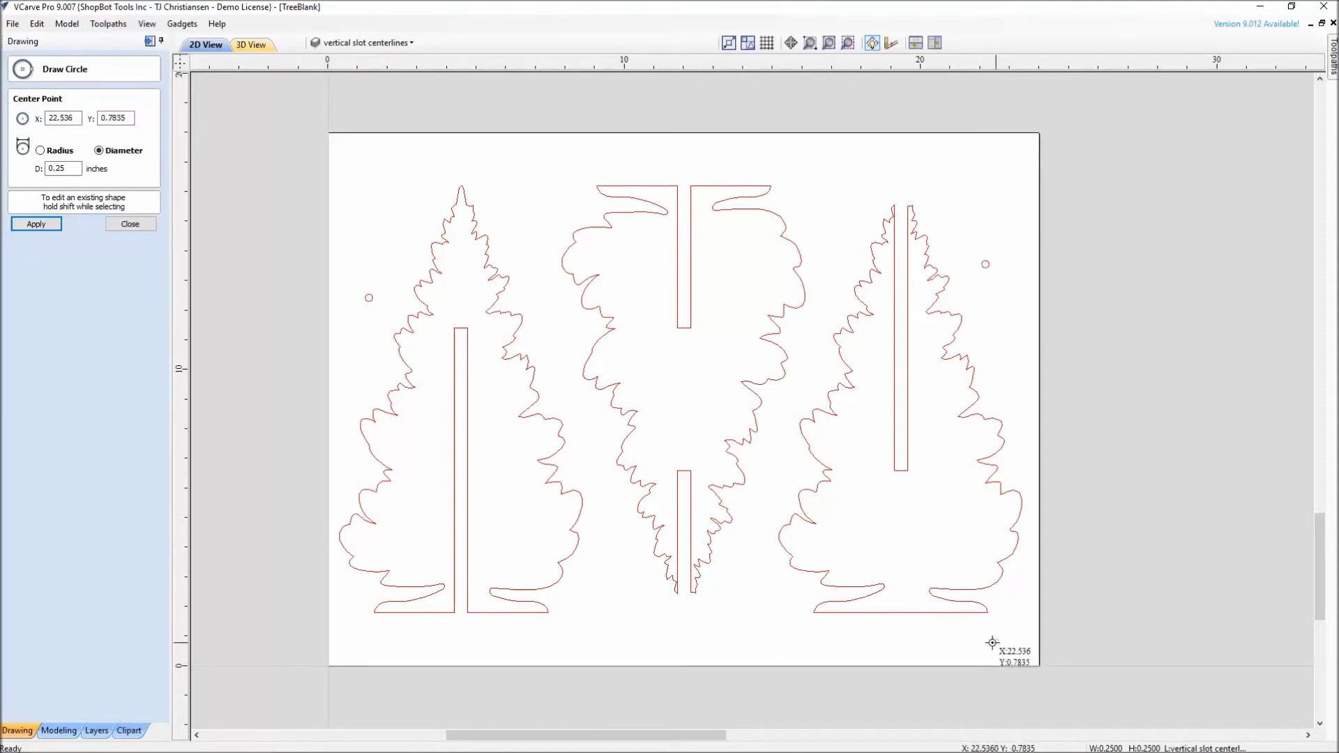
click(361, 640)
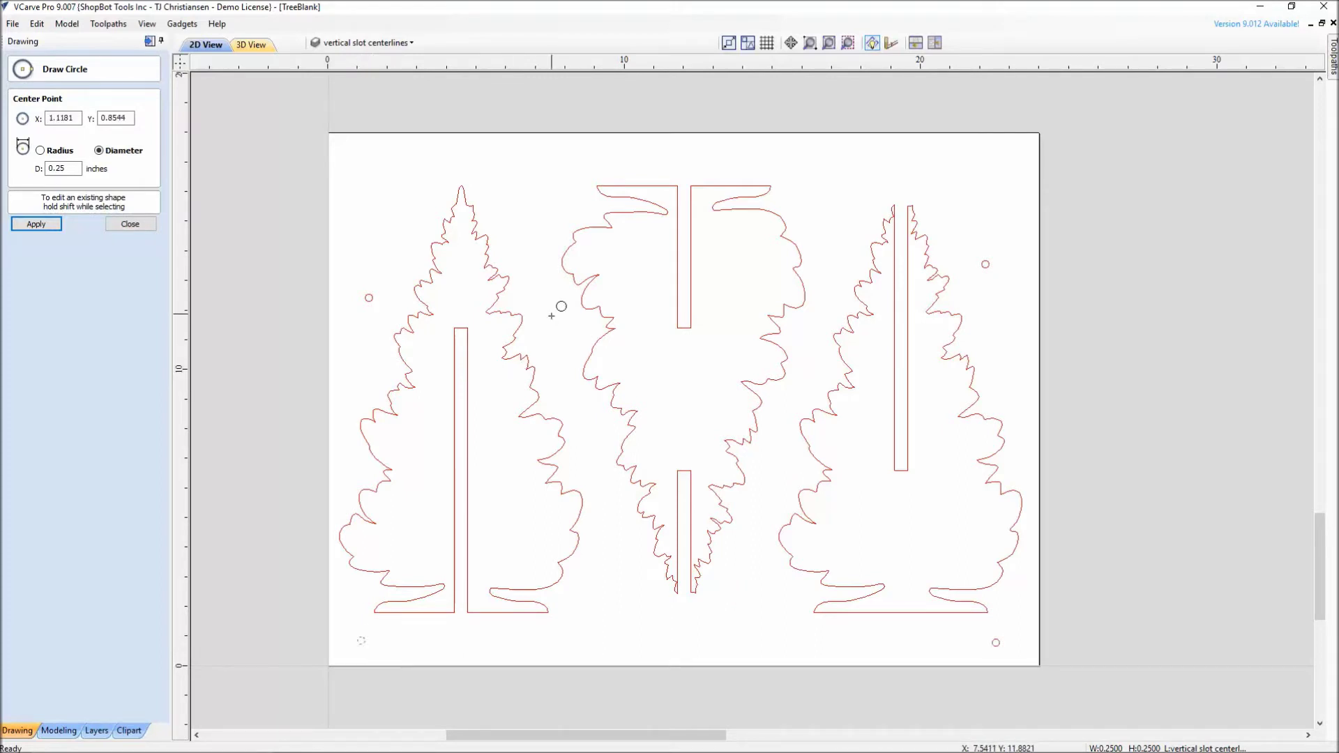
click(553, 324)
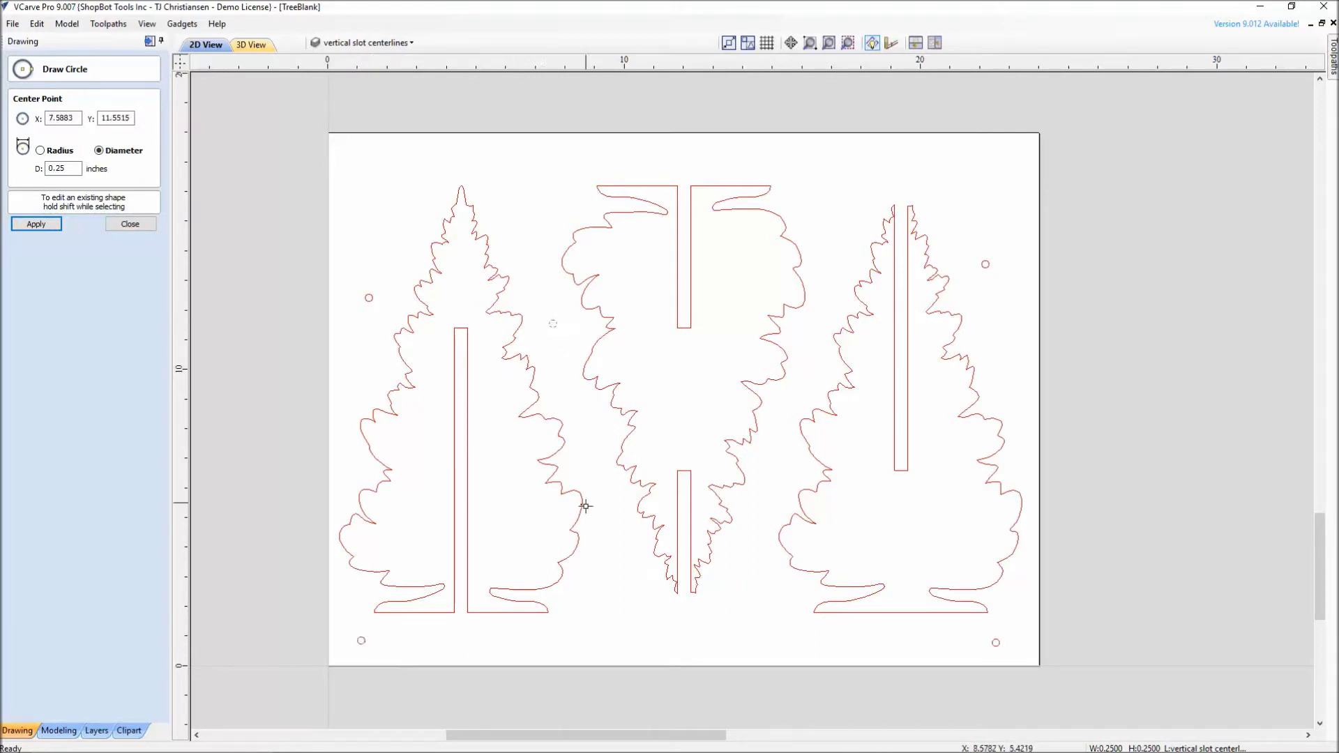
click(613, 560)
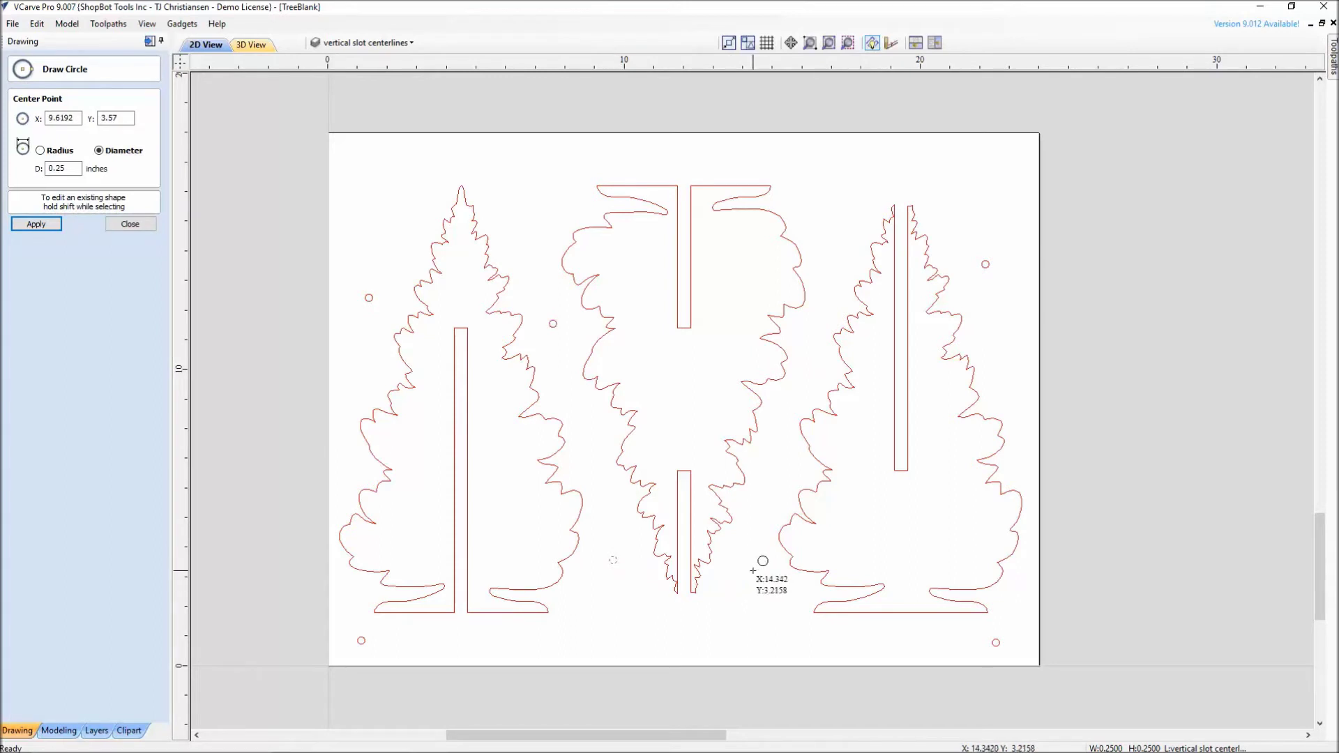
click(753, 571)
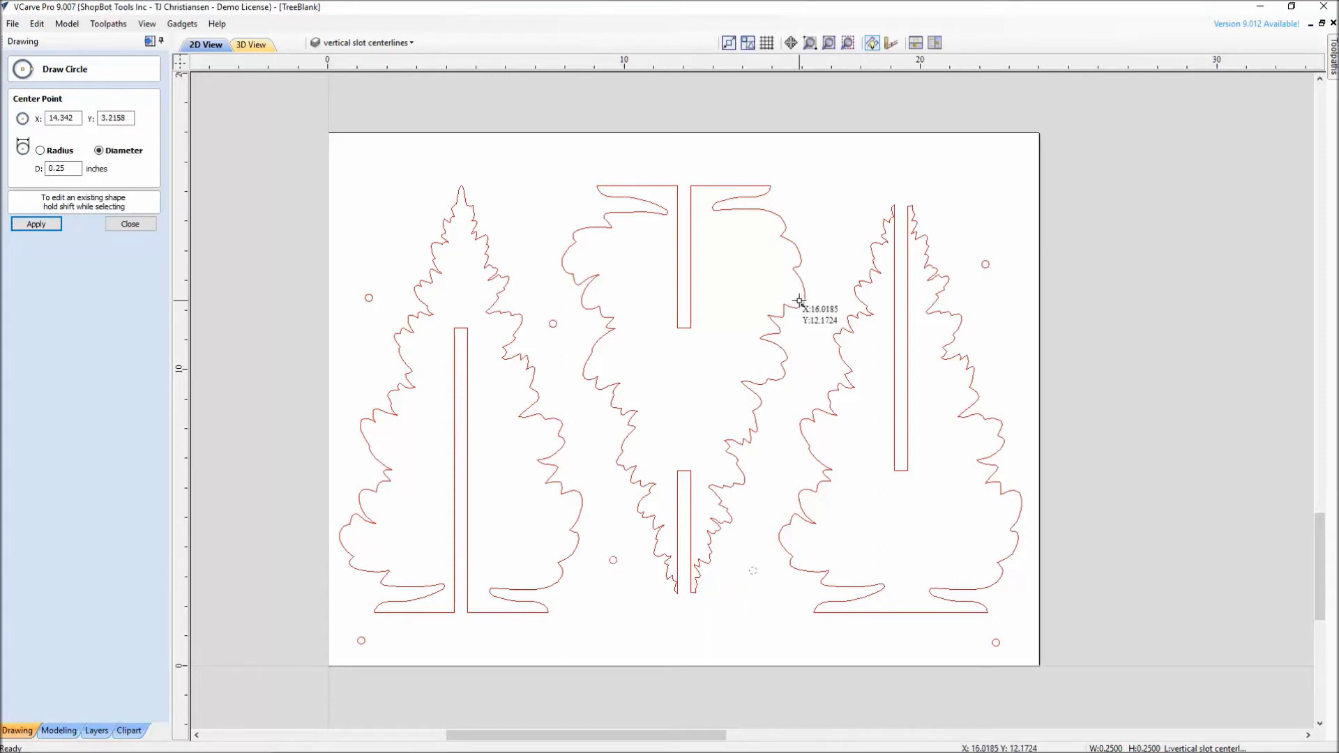
click(835, 245)
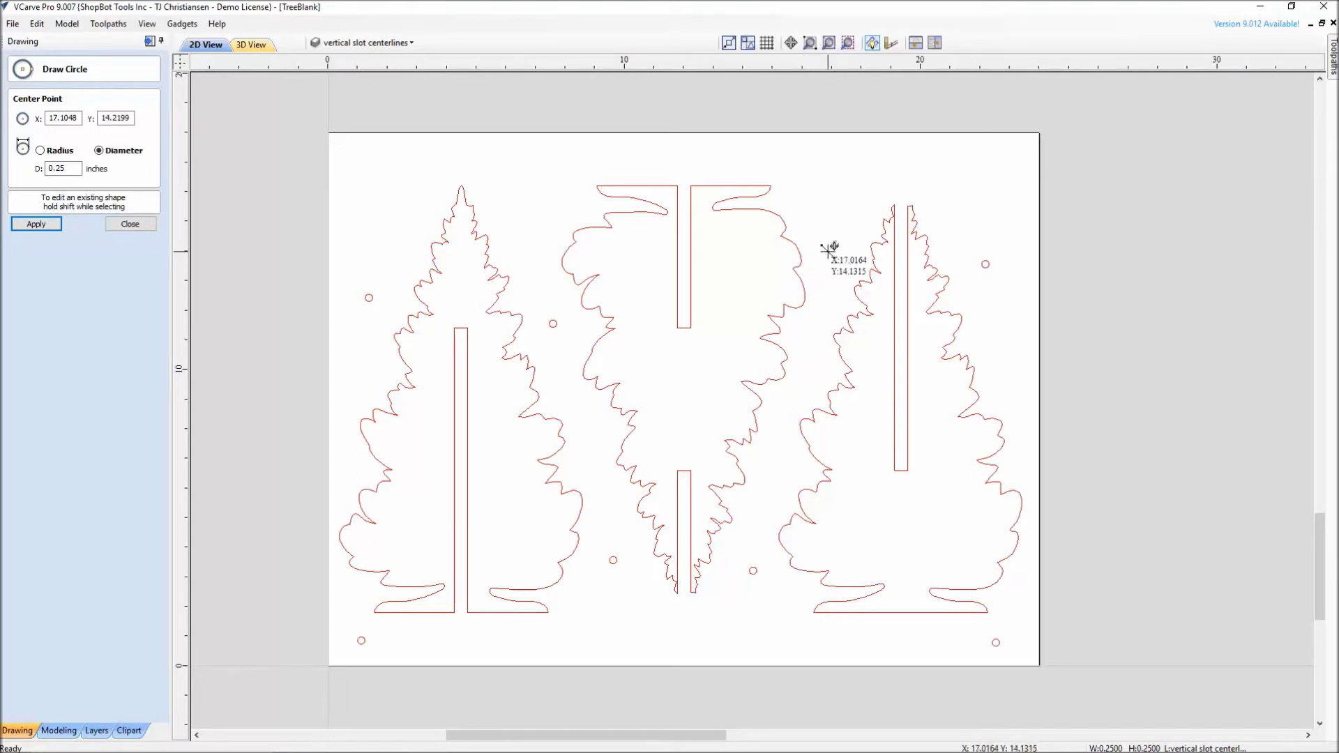
click(130, 224)
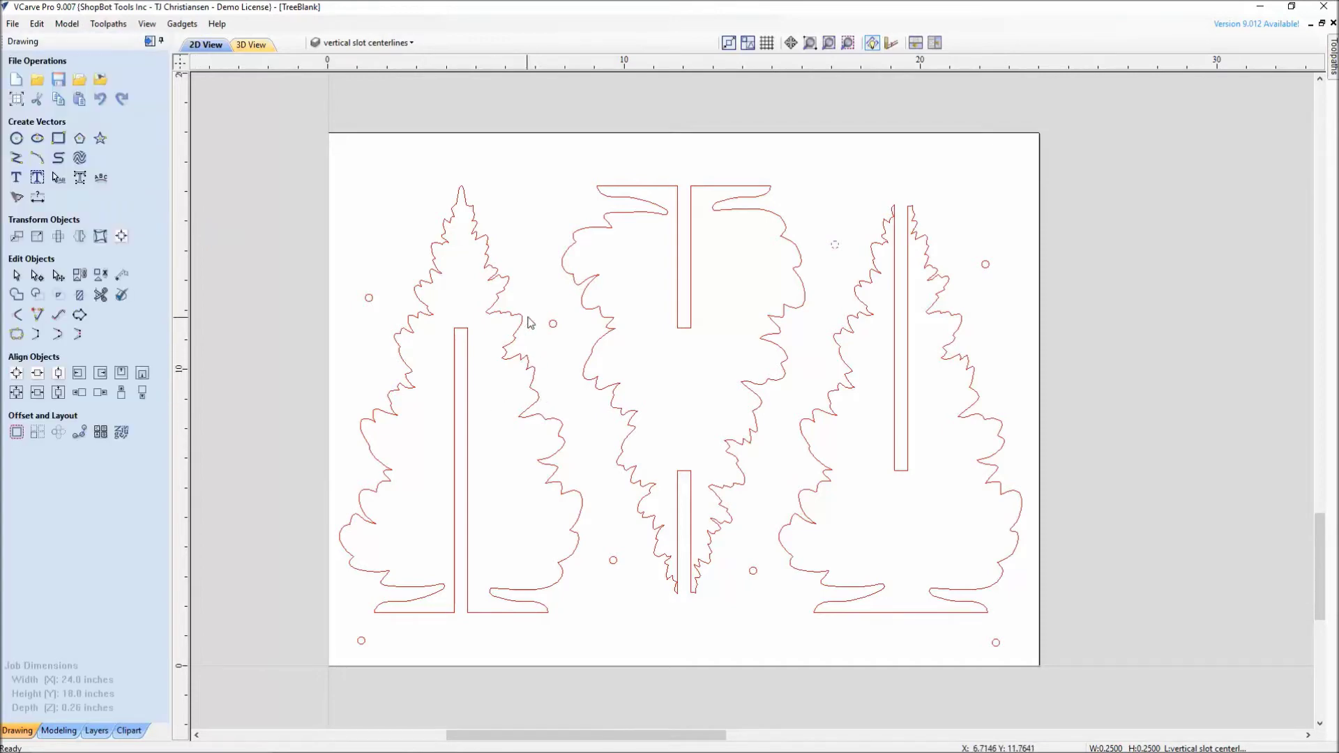
Step: Switch to the Toolpaths page and select the left tree outline
scroll(528, 322, up, 3)
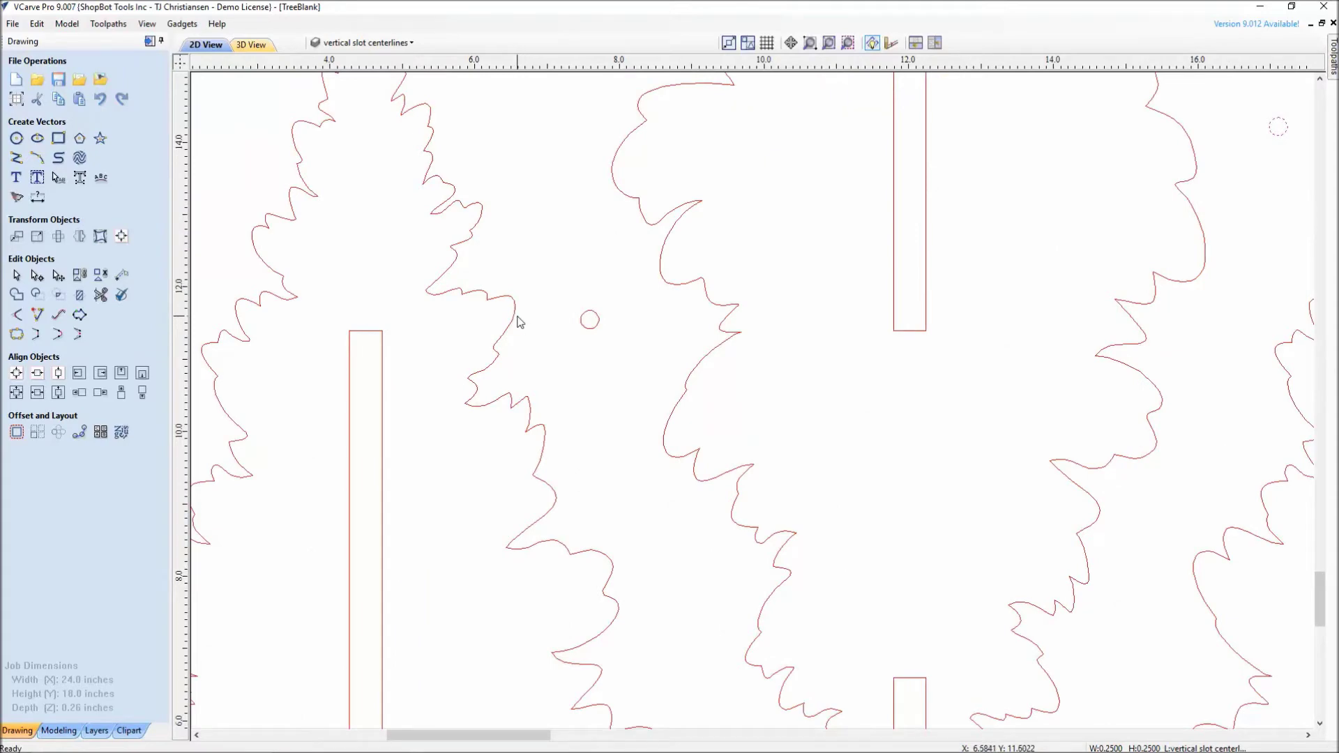
scroll(589, 331, down, 6)
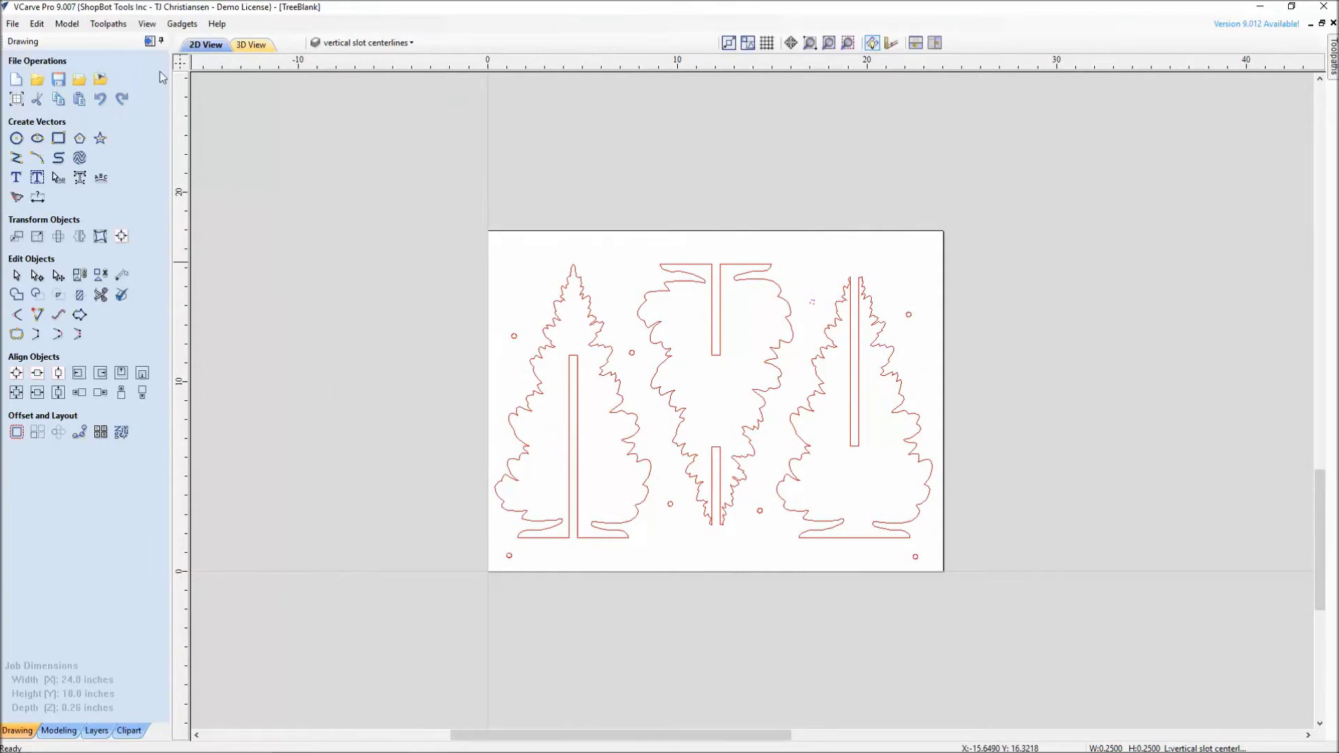
click(150, 41)
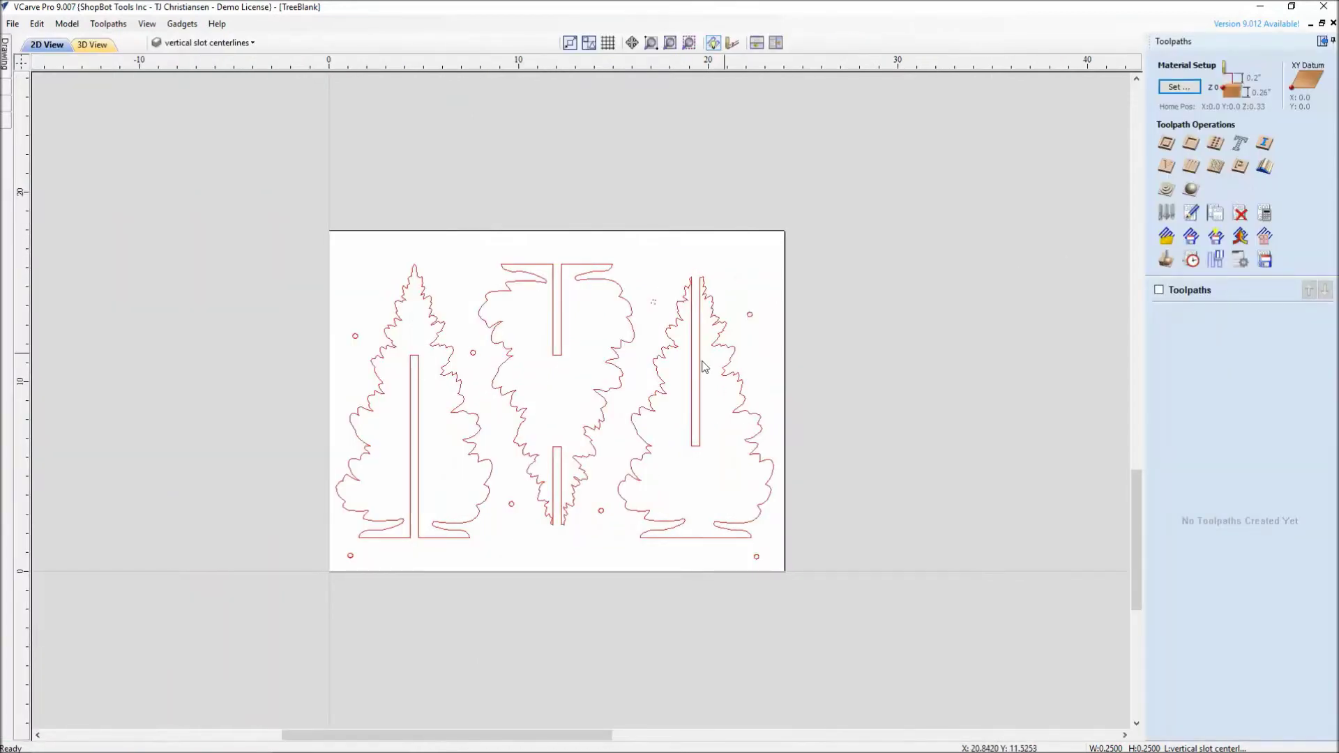
scroll(603, 499, up, 2)
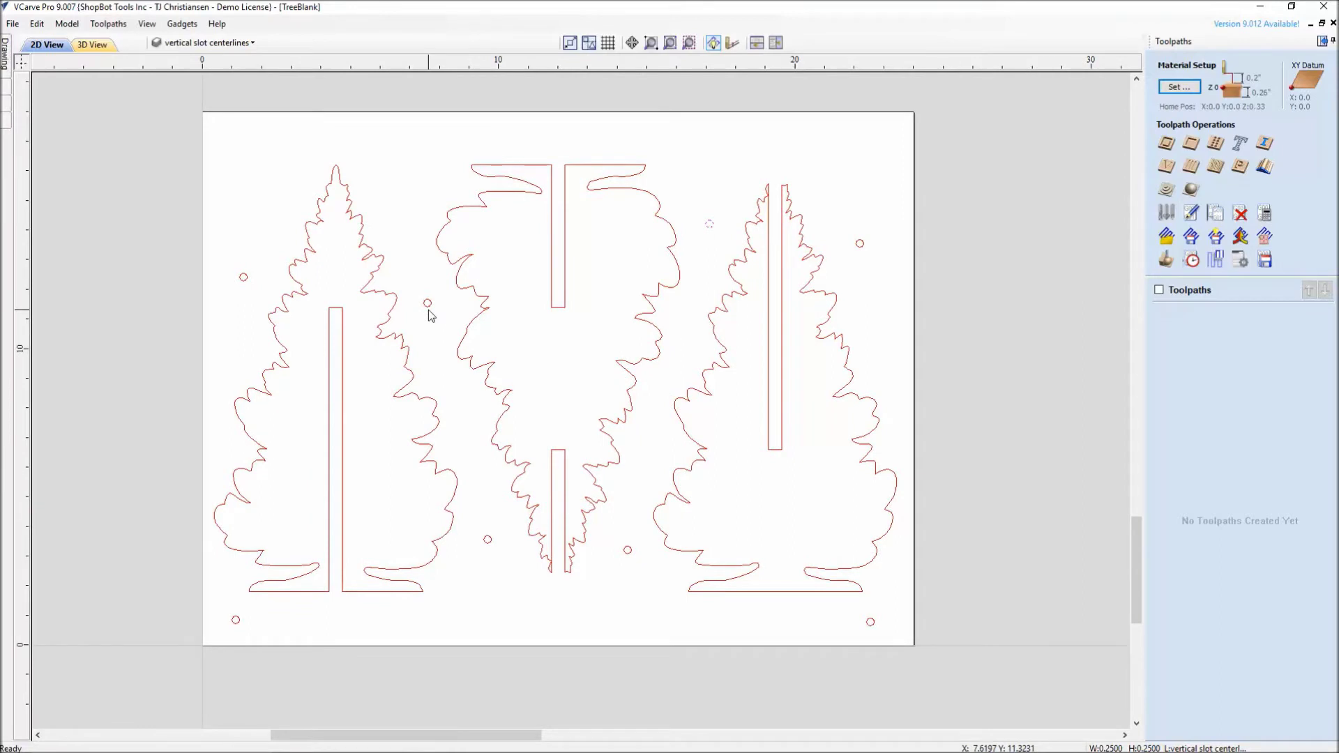
click(341, 346)
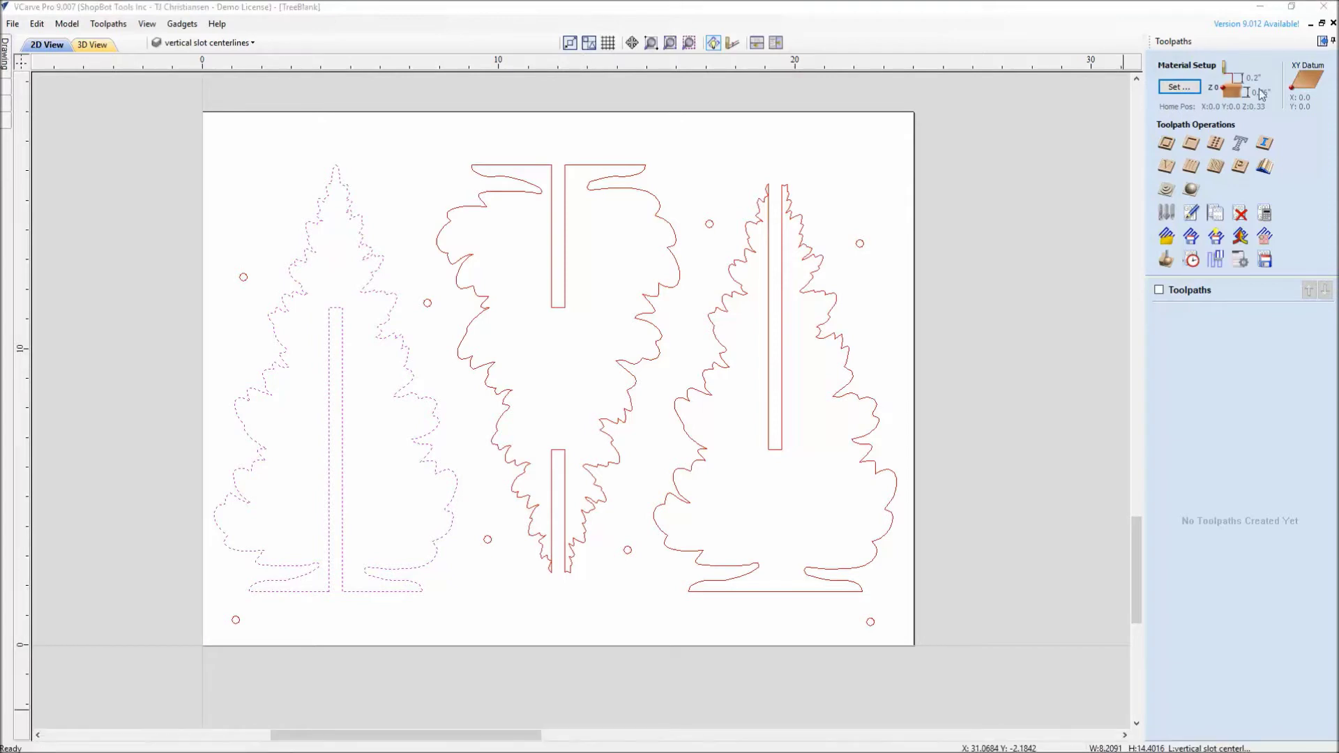
Step: Start a drilling toolpath using the 1/8" Straight (13728) bit
click(1216, 143)
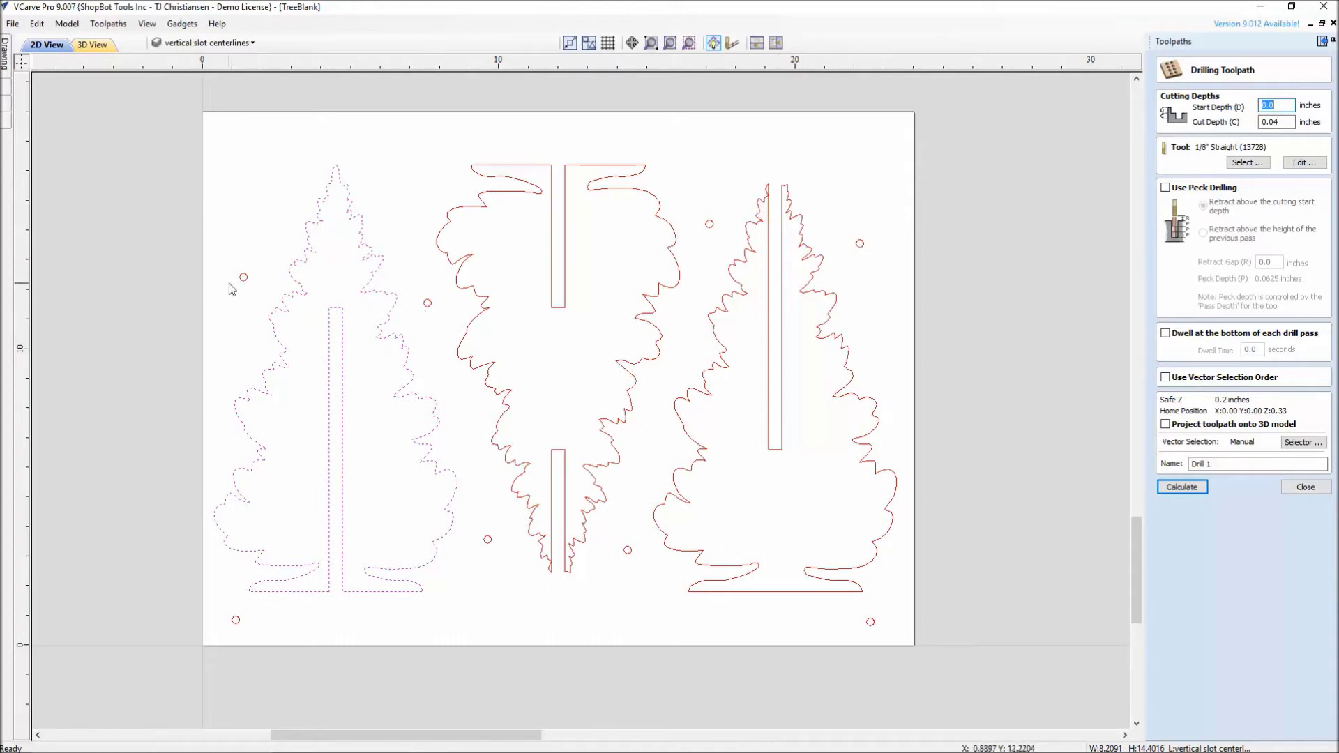
click(1238, 165)
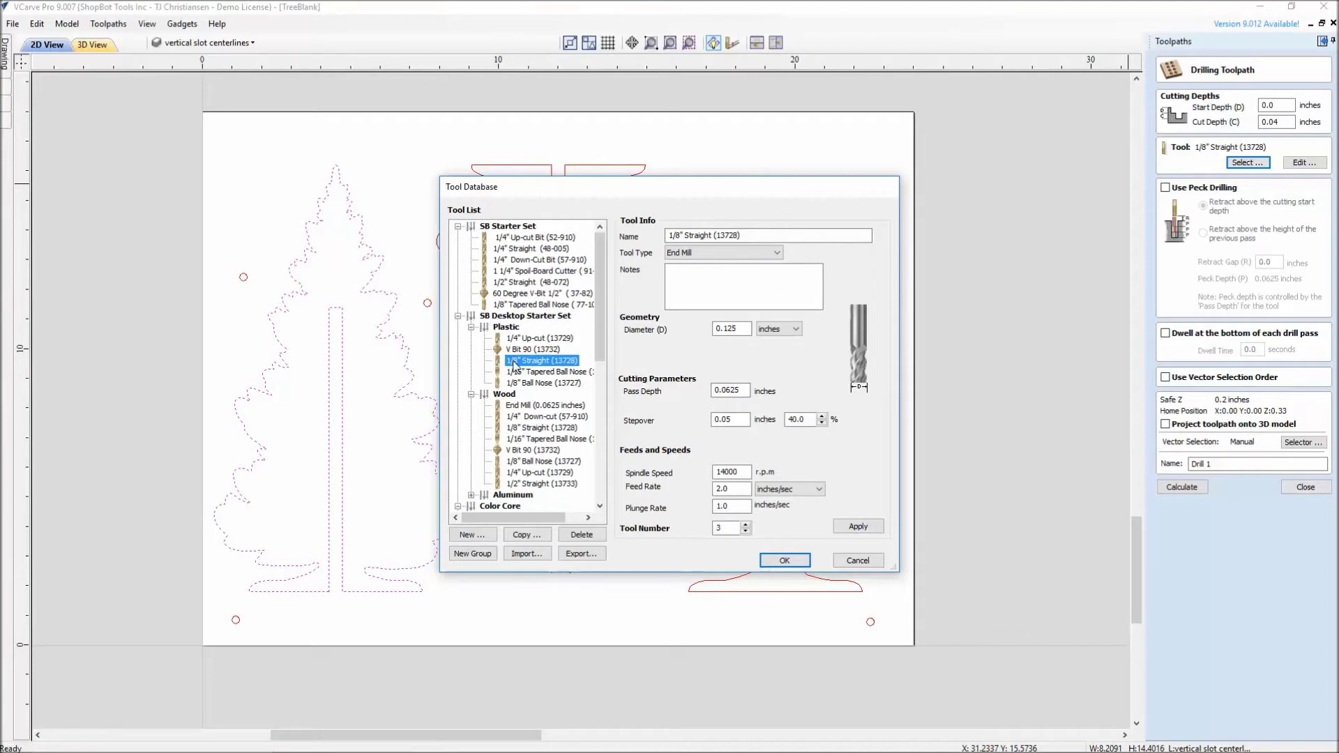
click(785, 560)
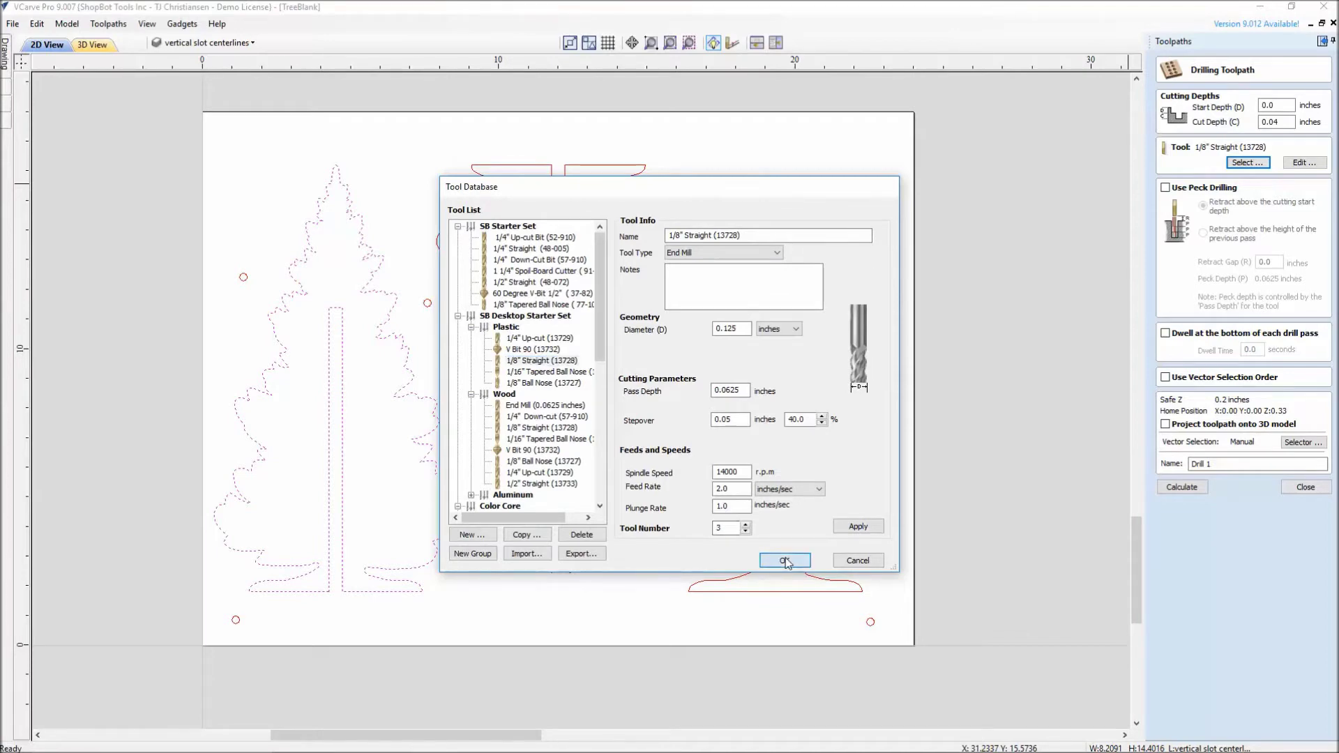
Step: Select only the hold-down circles, name the toolpath 'Hold Down', and calculate it
click(191, 277)
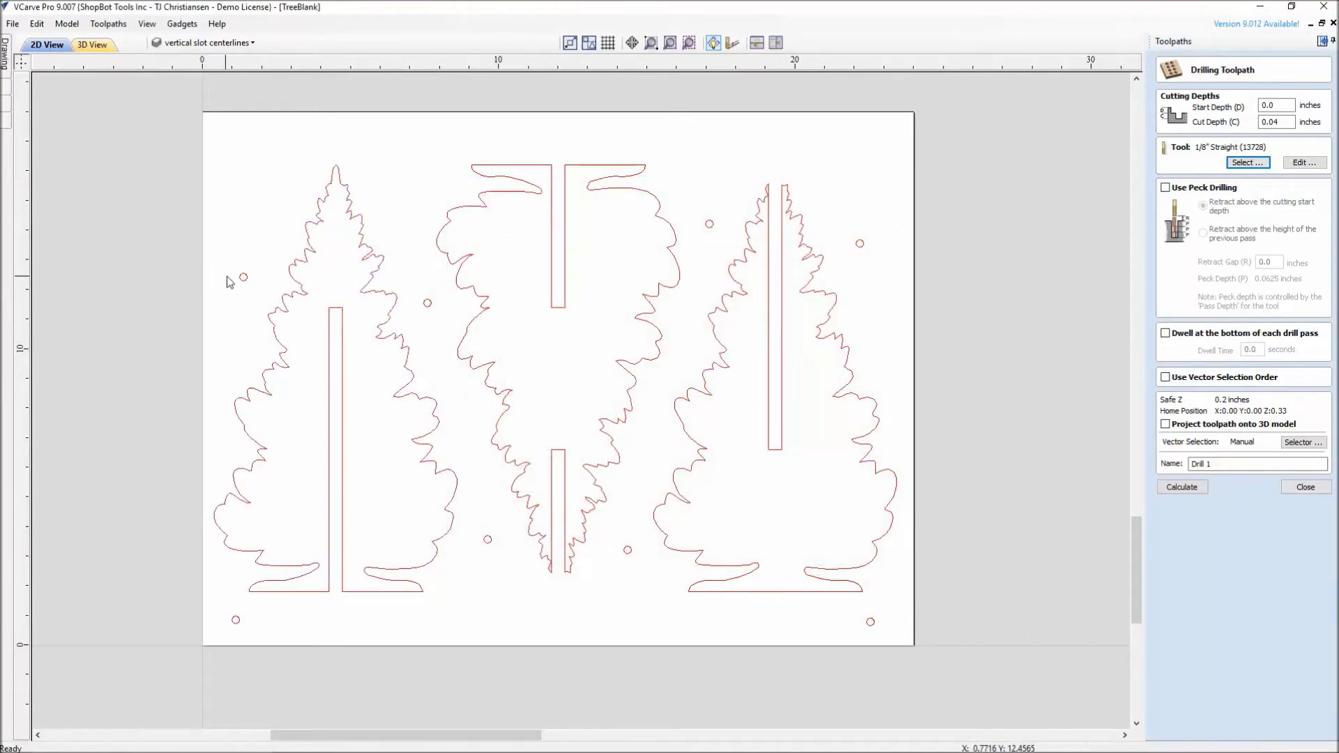
drag(225, 272, 497, 328)
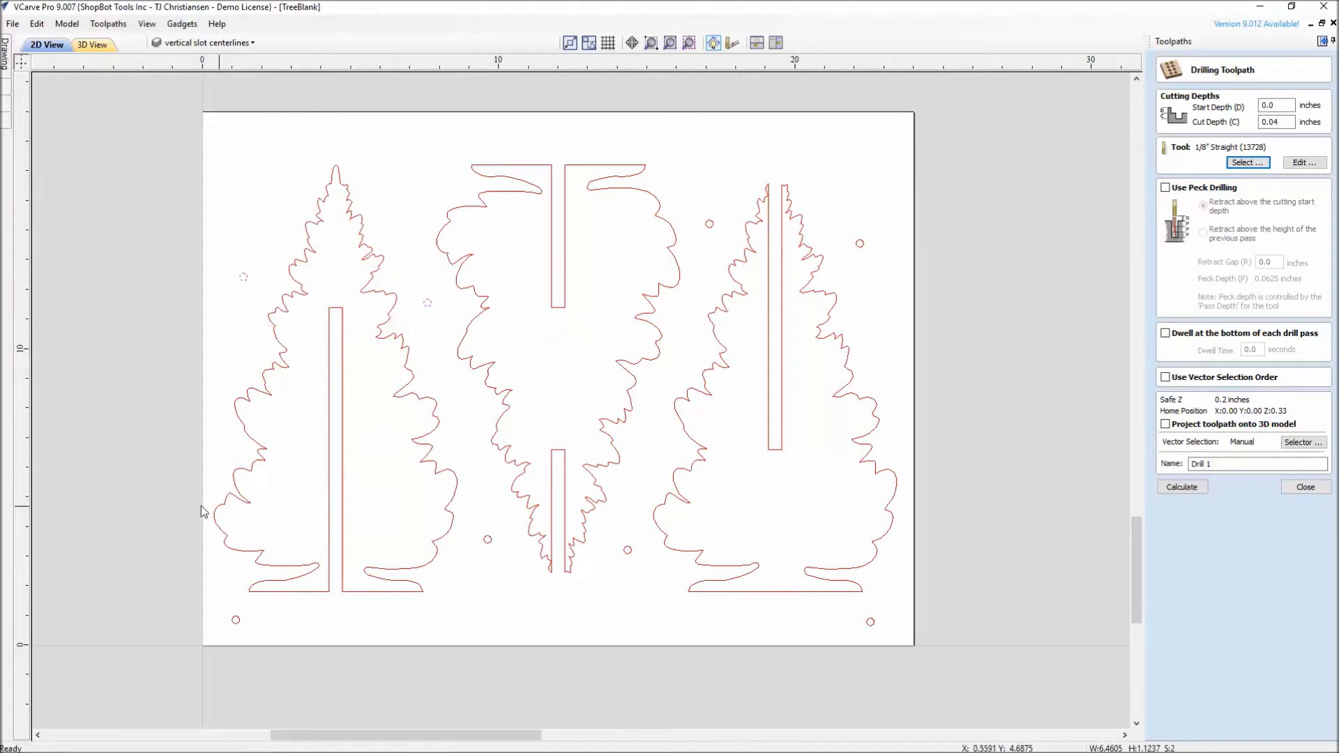
drag(158, 505, 914, 676)
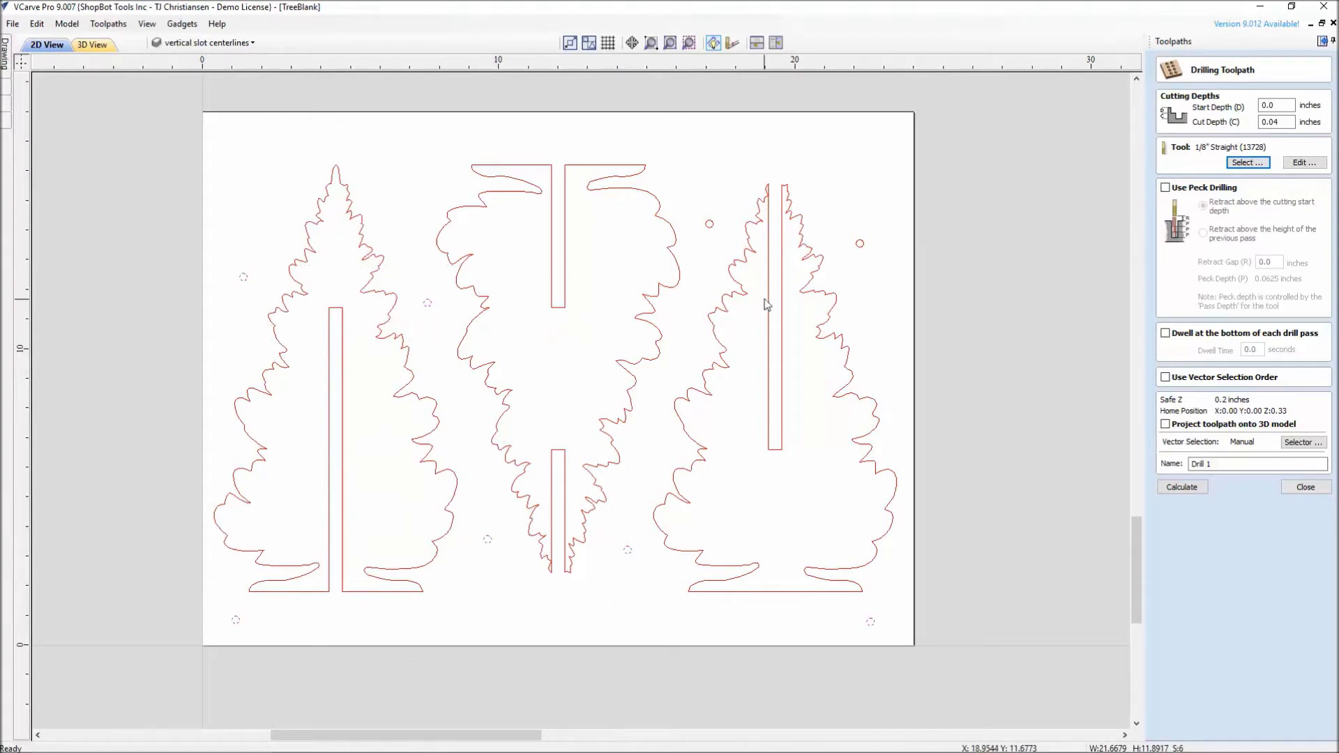
shift+drag(686, 203, 887, 279)
click(1200, 463)
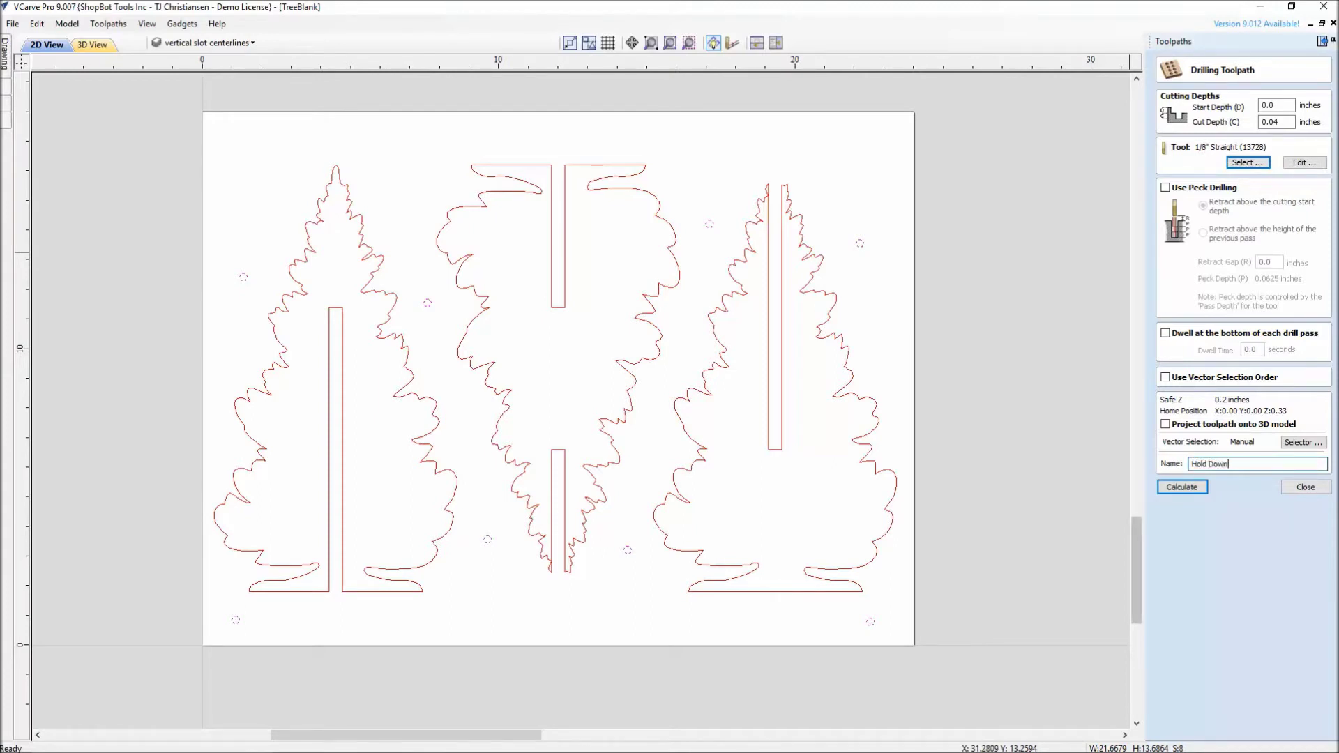
click(1182, 487)
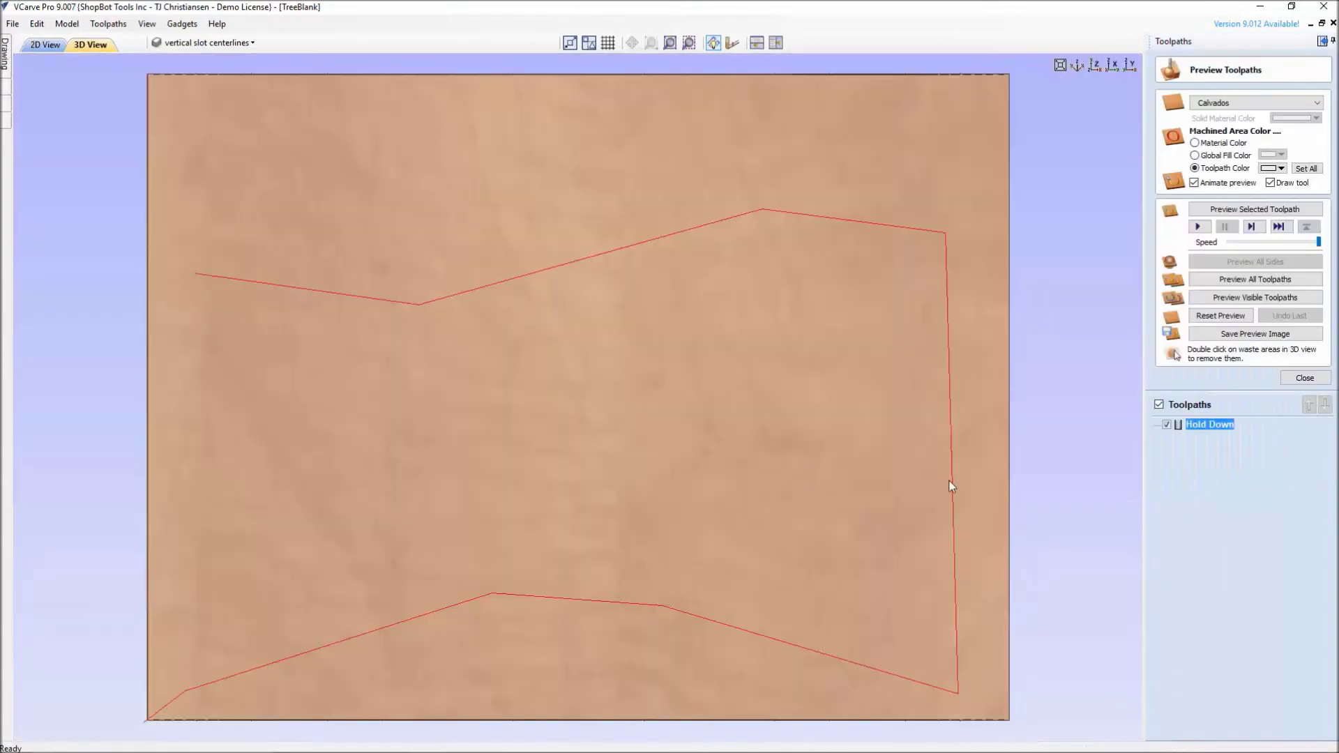
Step: Inspect the Hold Down toolpath in 3D, then return to 2D and close the preview
drag(486, 490, 658, 440)
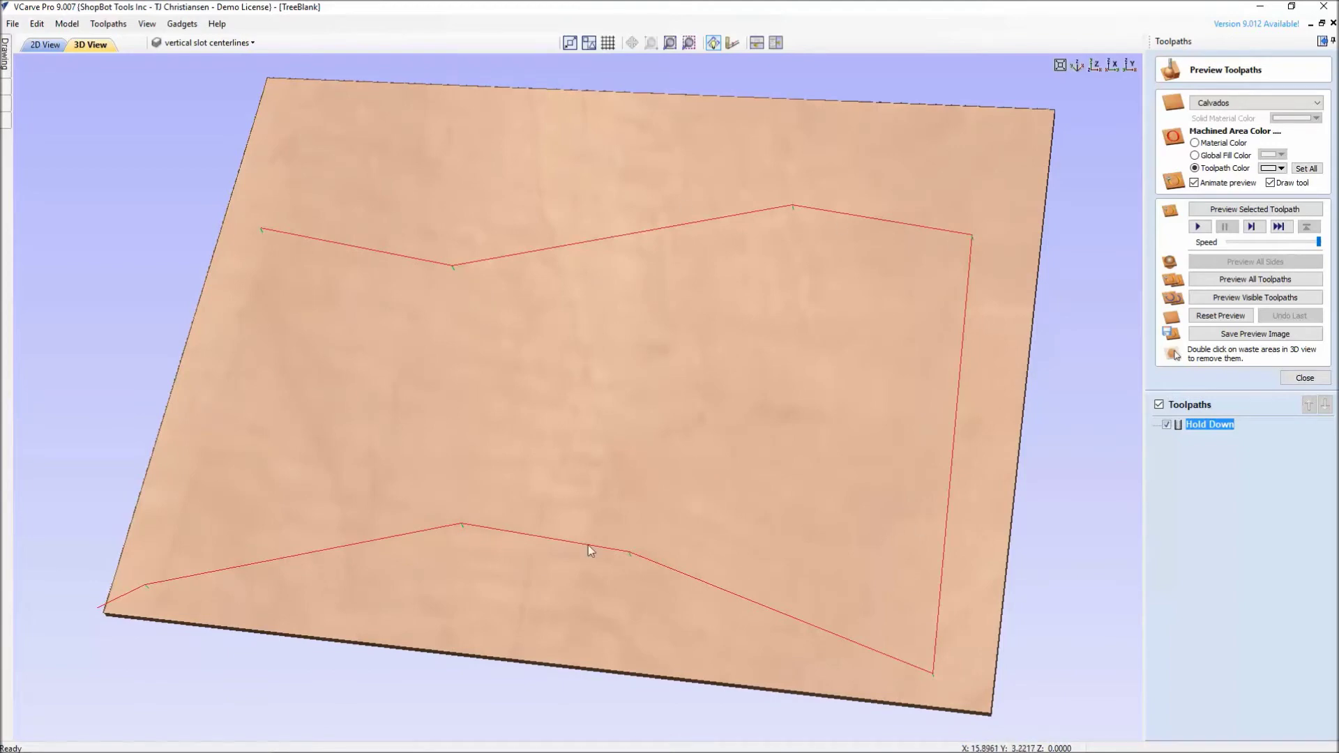
click(42, 45)
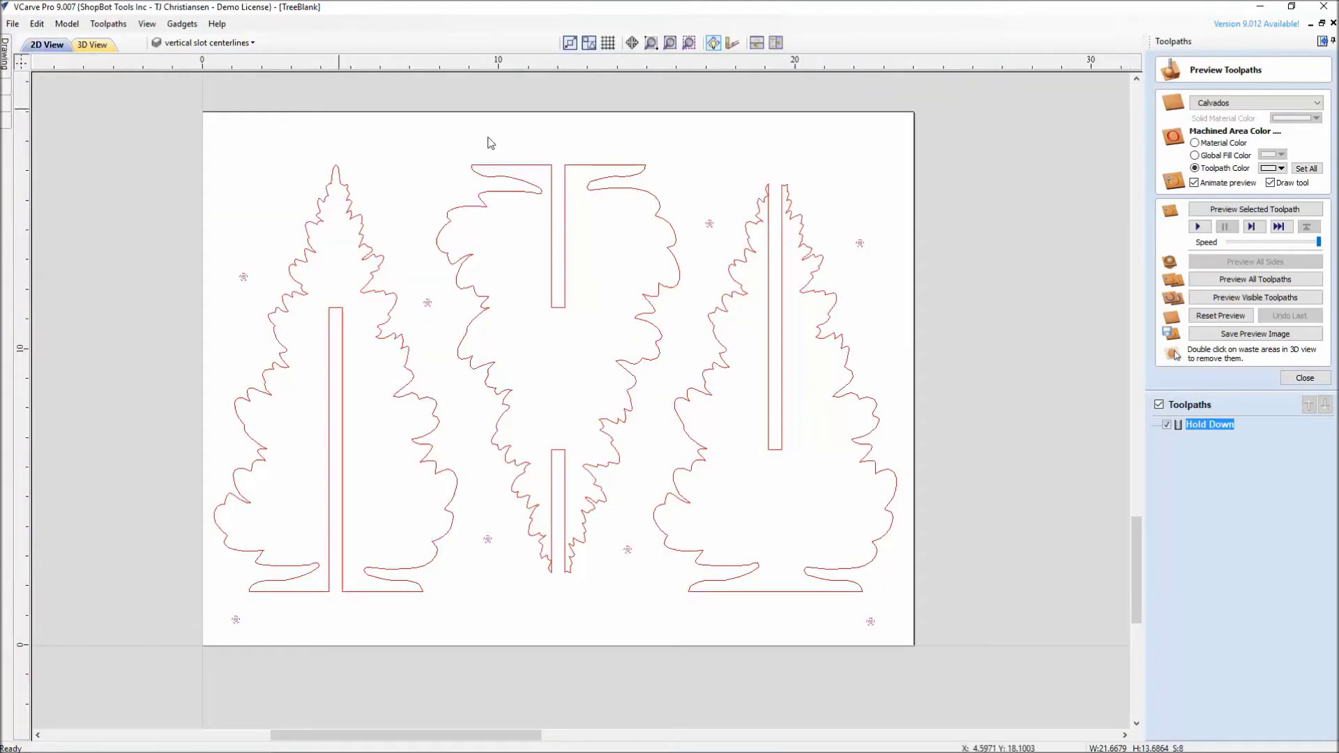
click(1314, 380)
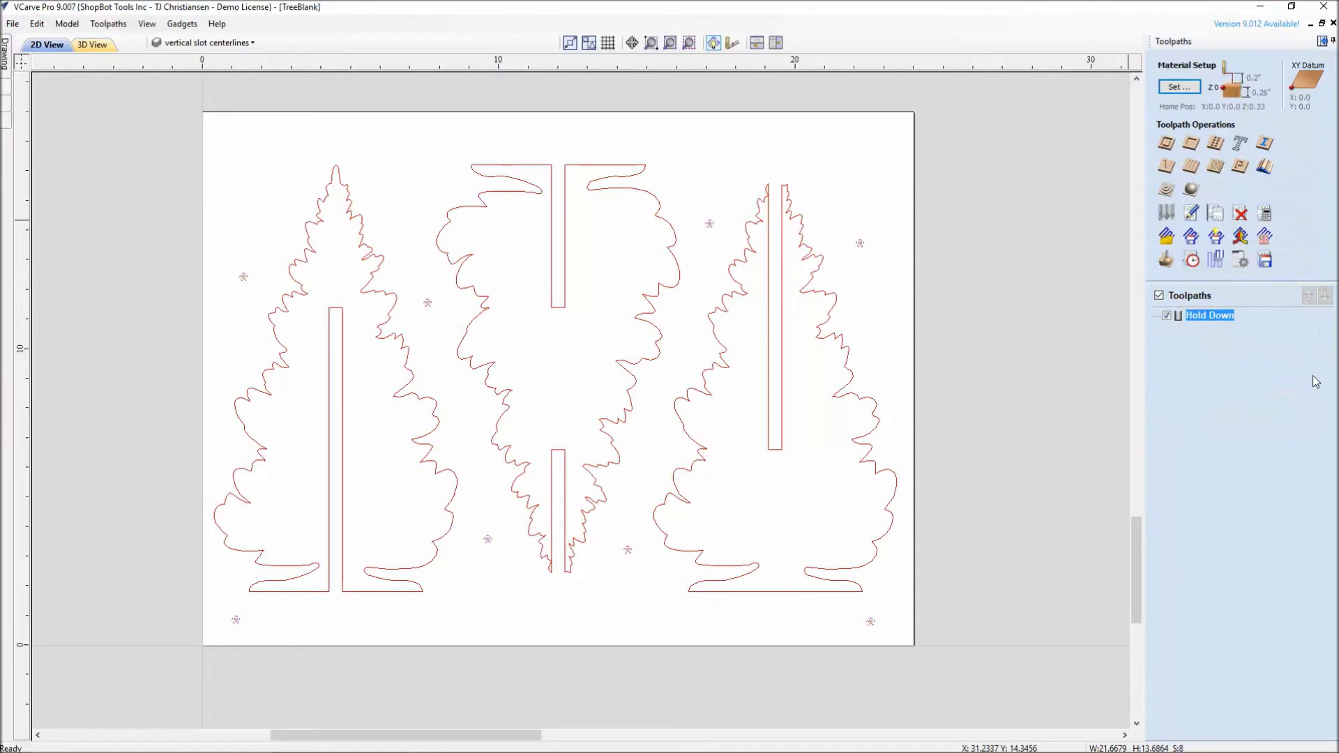
Step: Start a profile toolpath on all three trees with cut depth .26+.02 (0.28 inches)
click(1163, 145)
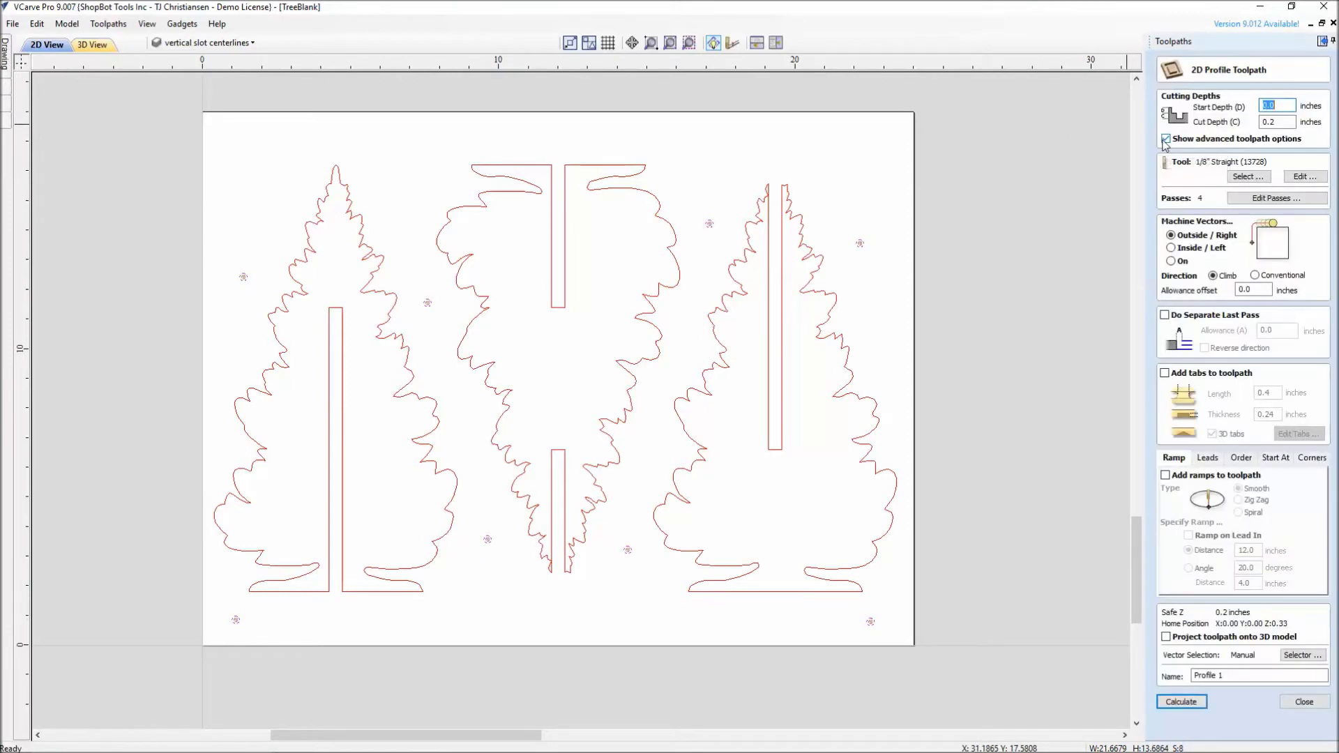
drag(793, 433, 309, 386)
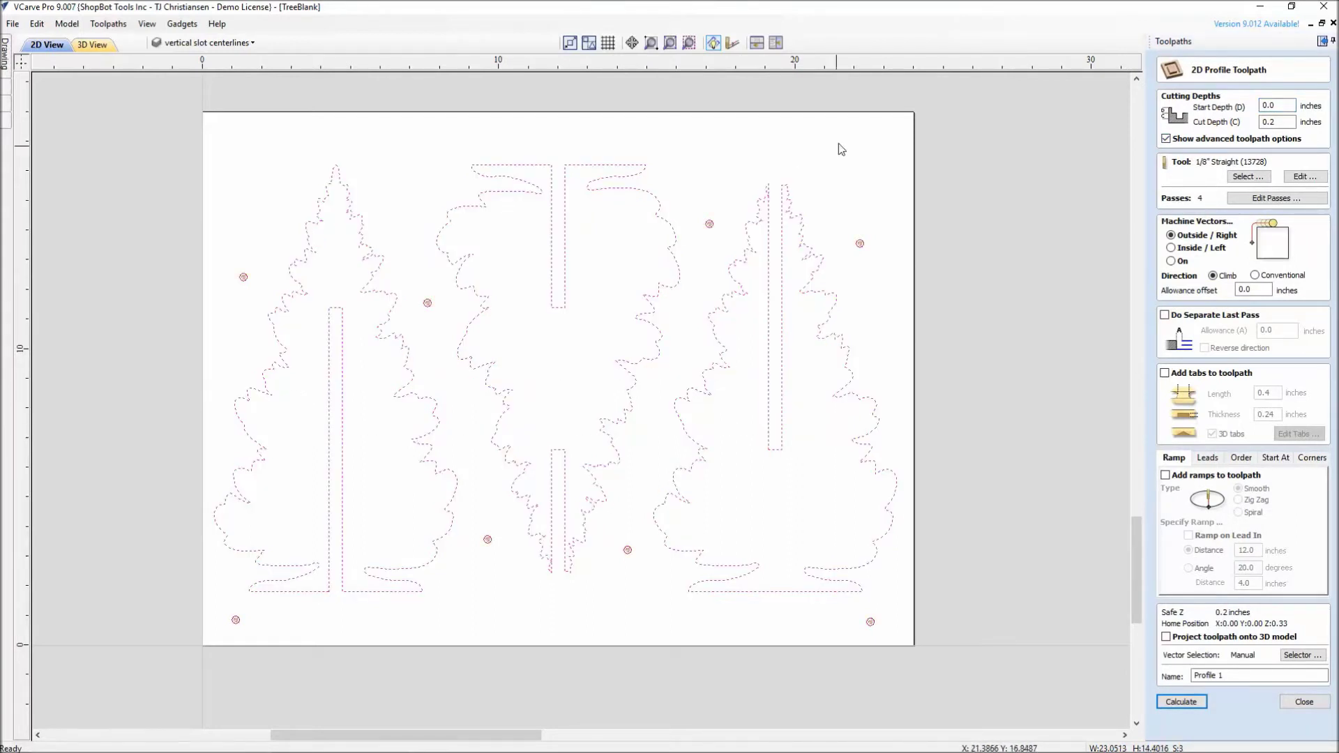
drag(1280, 126, 1246, 120)
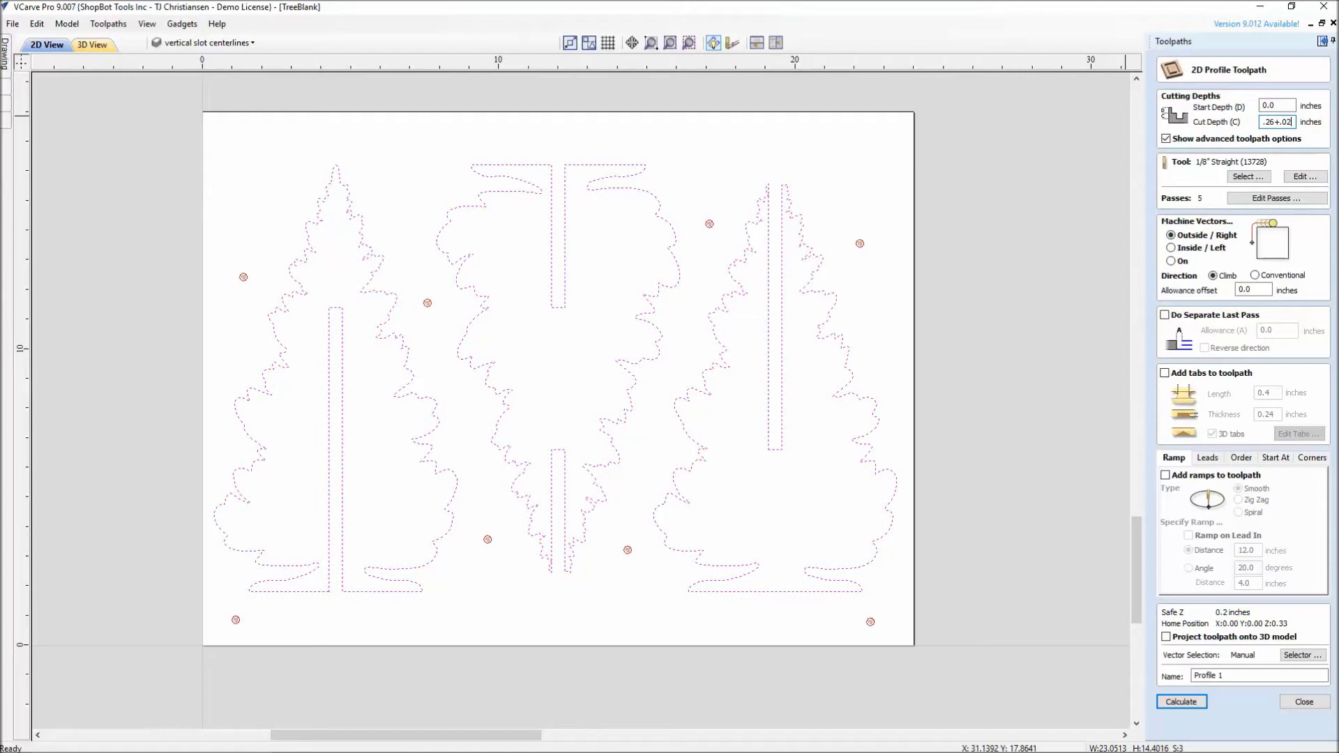
key(equal)
click(1246, 177)
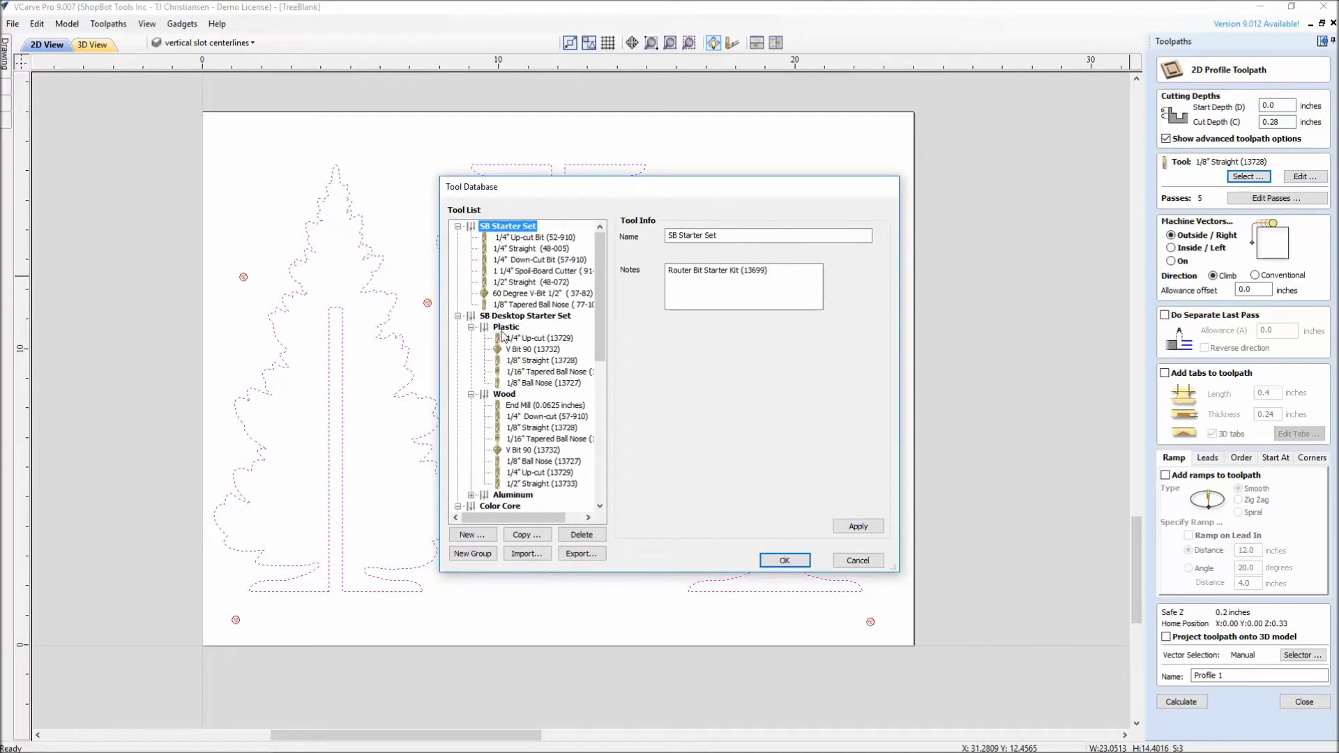
click(517, 360)
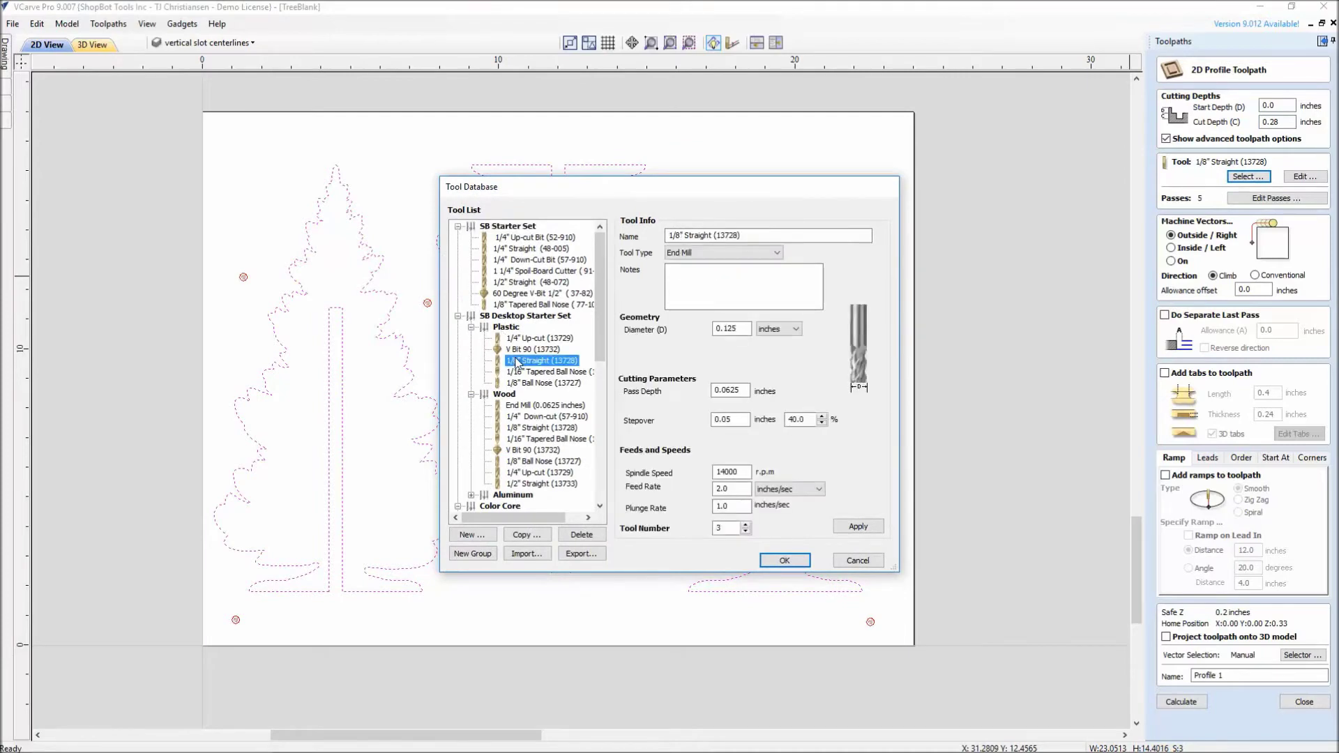
click(779, 561)
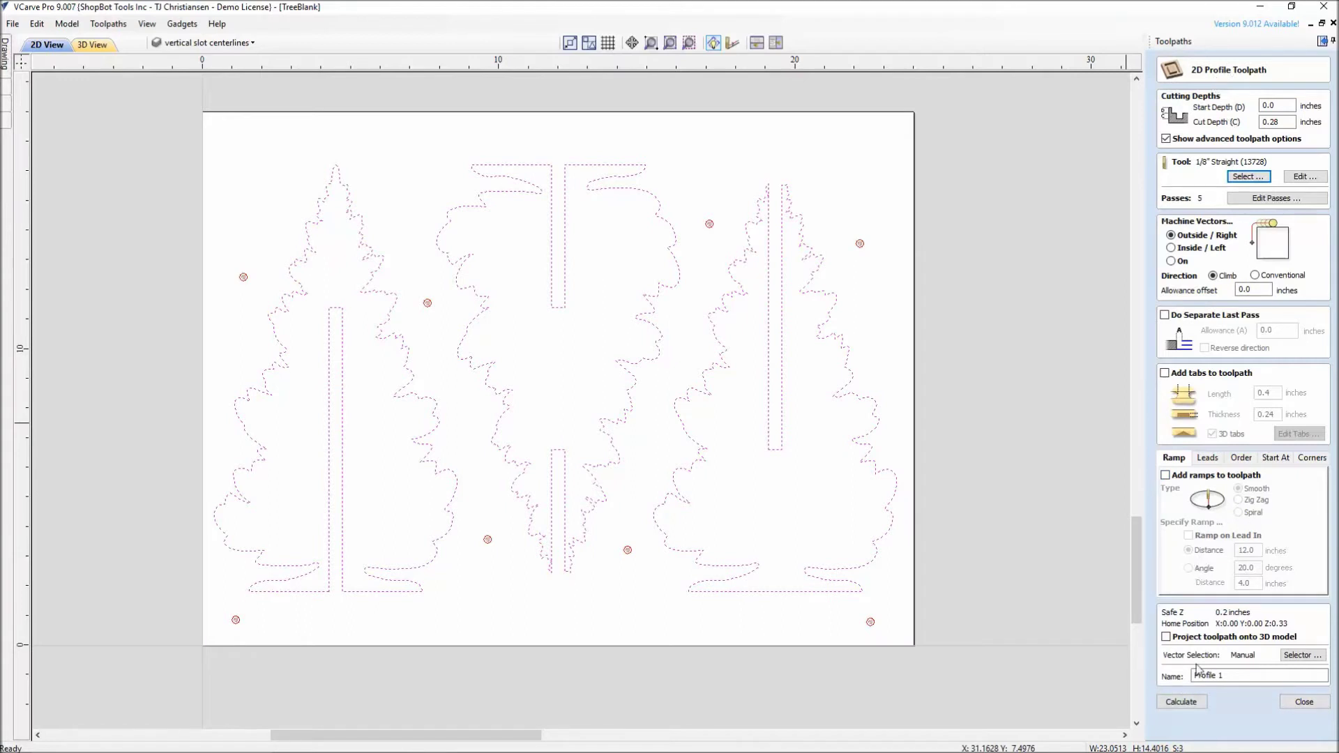
Step: Name the profile 'Tree Profile', add ramps, calculate, and accept the cut-through warning
drag(1240, 675, 1152, 663)
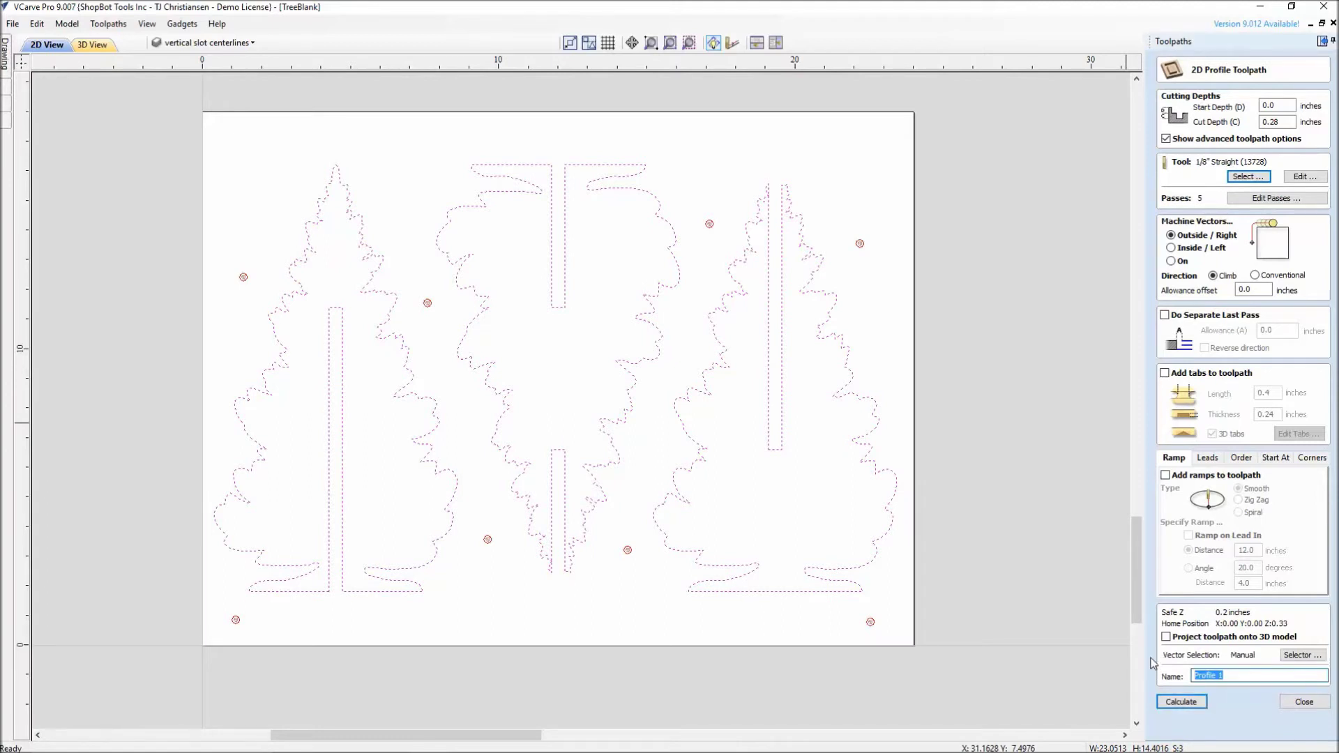
text(Tree)
click(1166, 475)
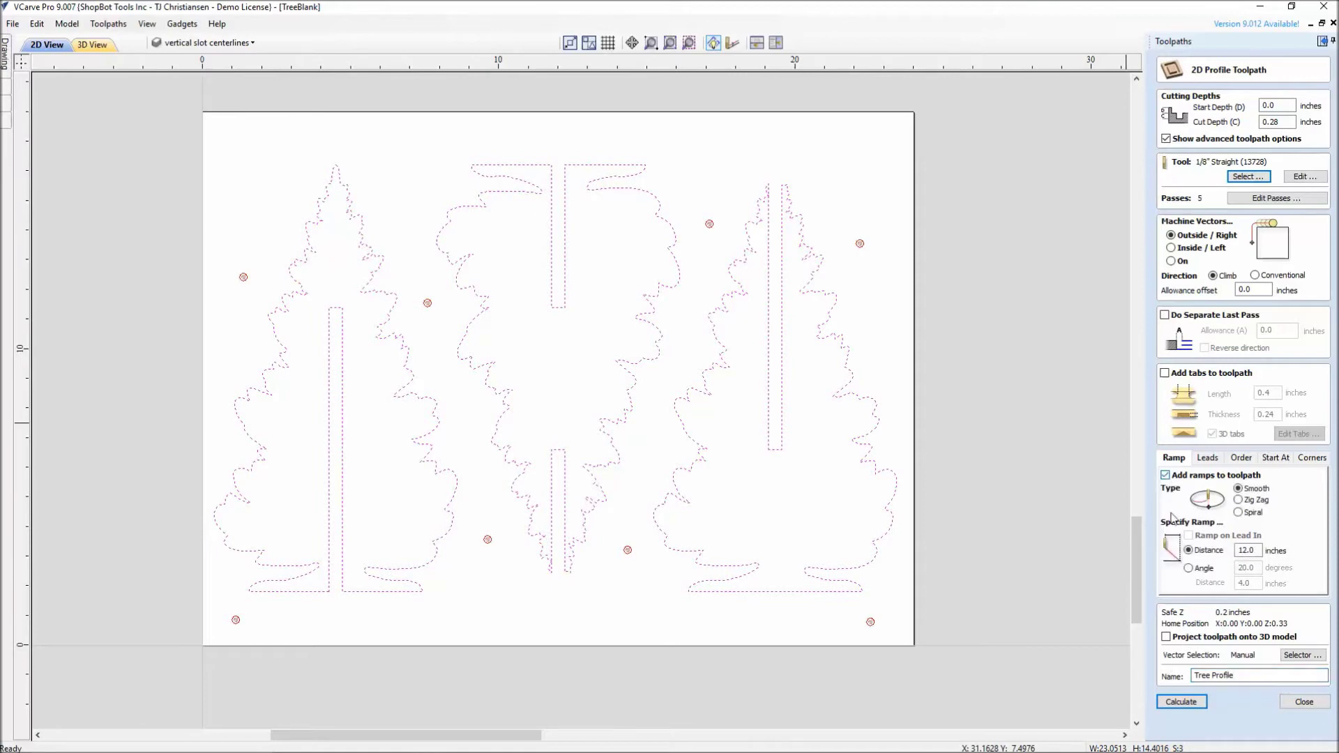
click(1181, 701)
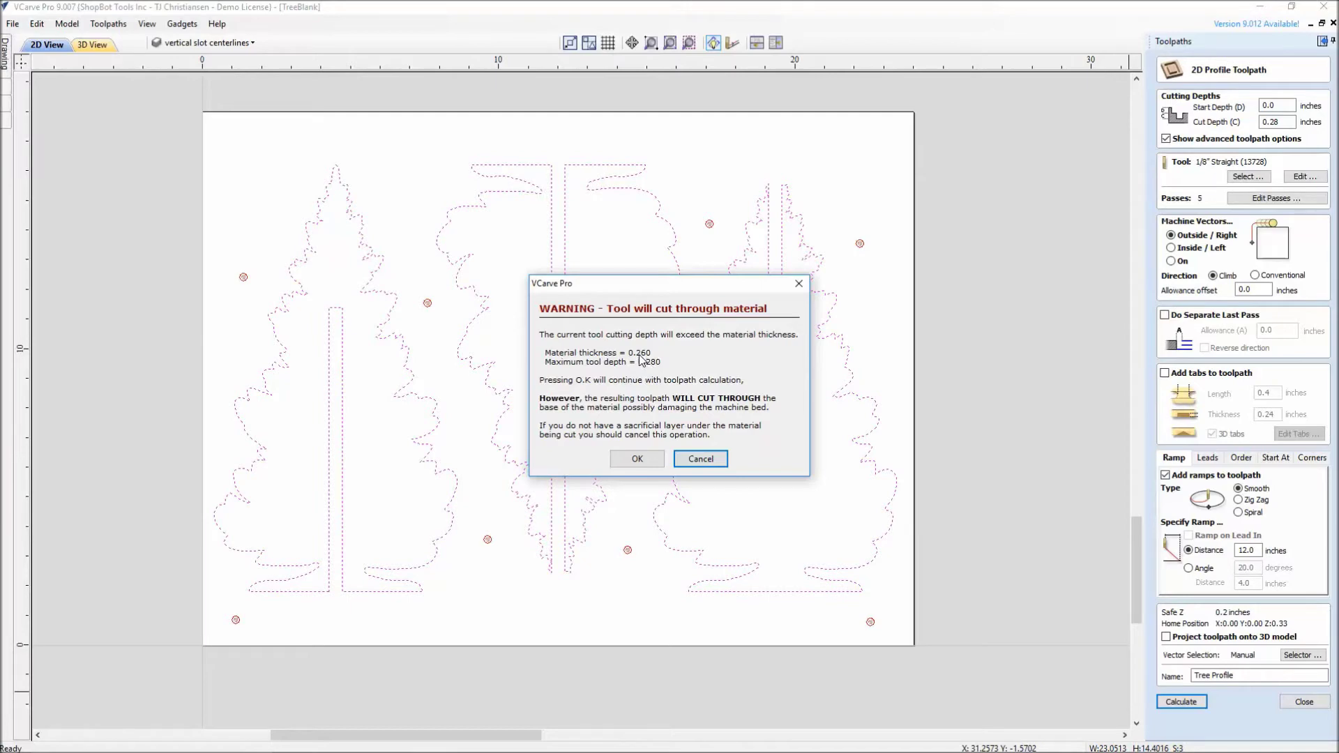
click(654, 458)
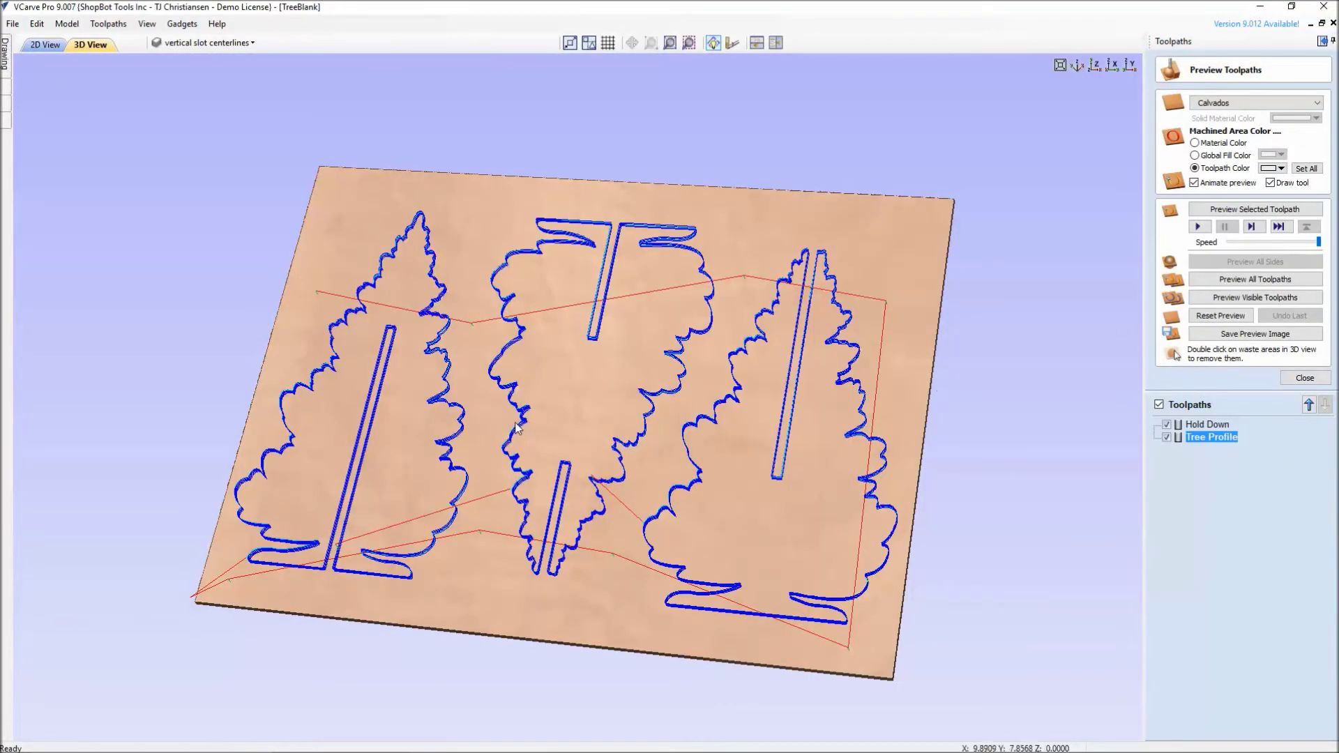
Step: Simulate the visible toolpaths and render the preview material as solid red
click(1254, 297)
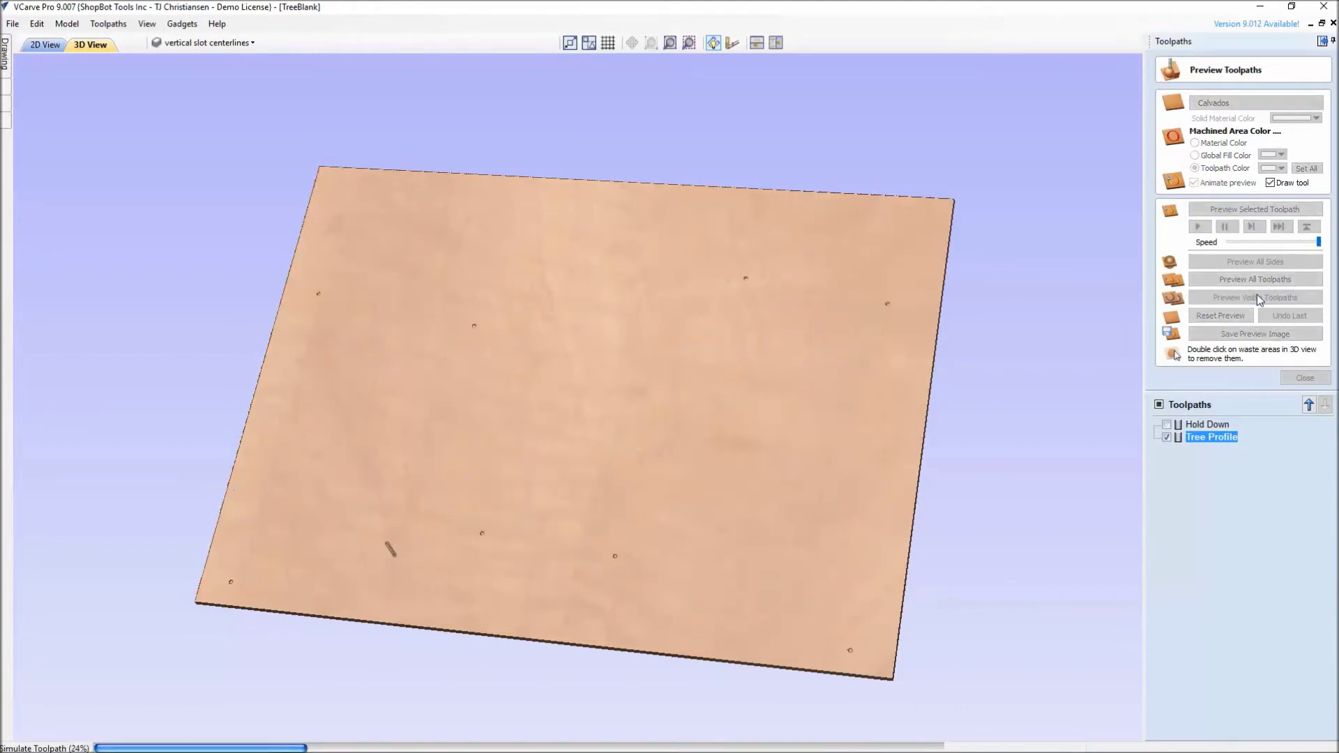
drag(589, 529, 614, 541)
click(1318, 103)
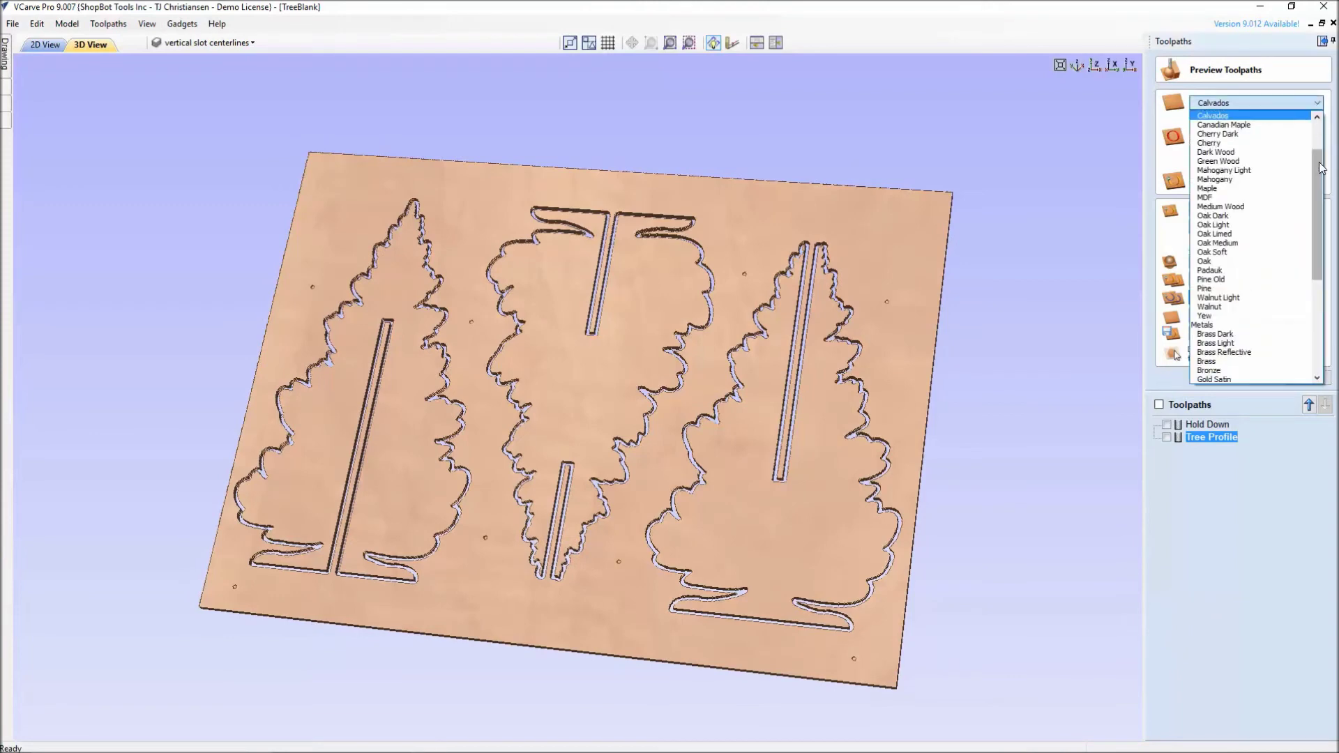
scroll(1320, 125, up, 2)
key(Home)
key(Return)
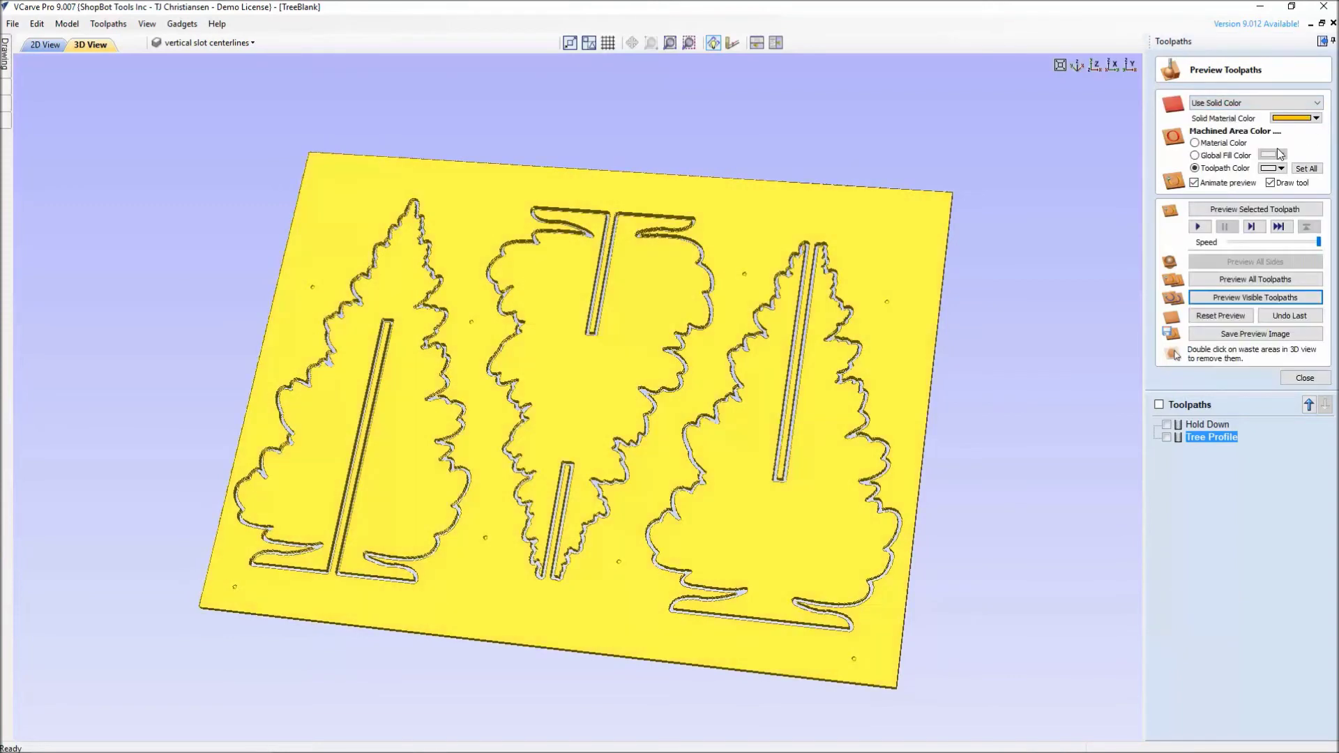
click(1316, 118)
click(1236, 175)
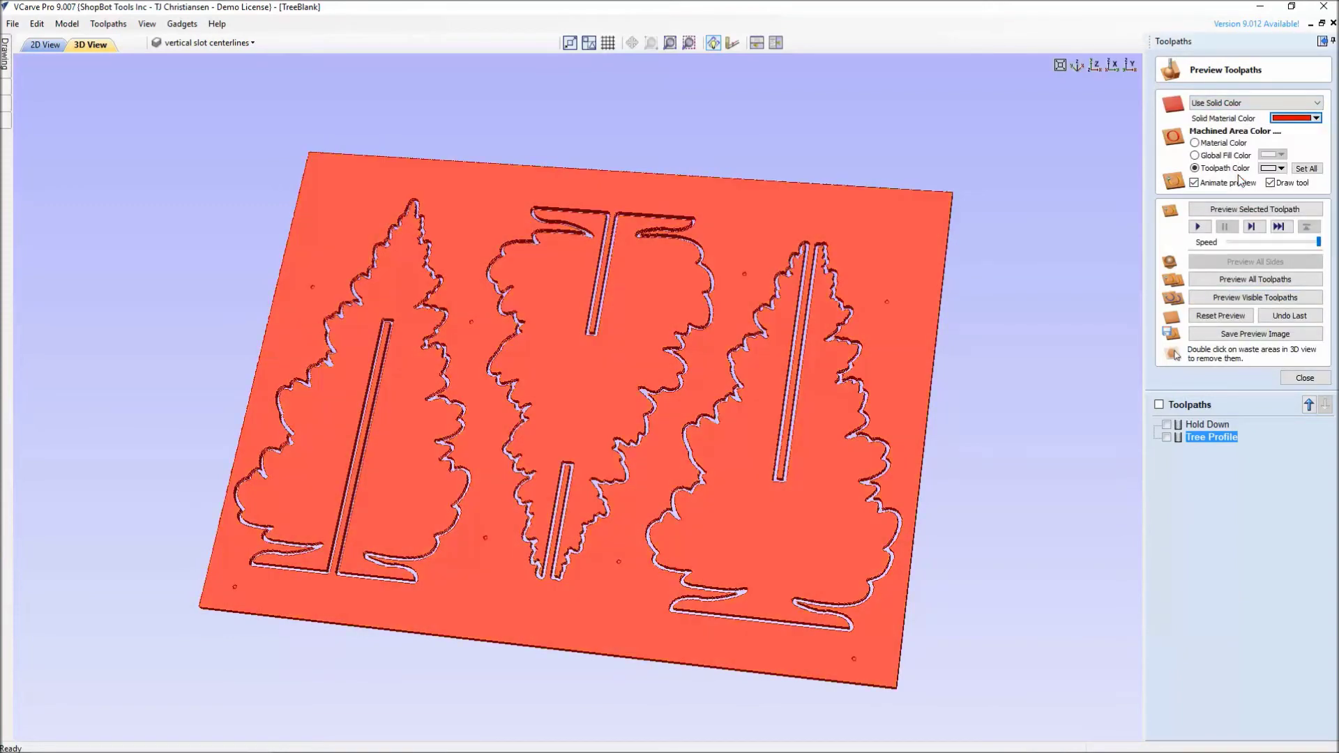
drag(651, 468, 798, 471)
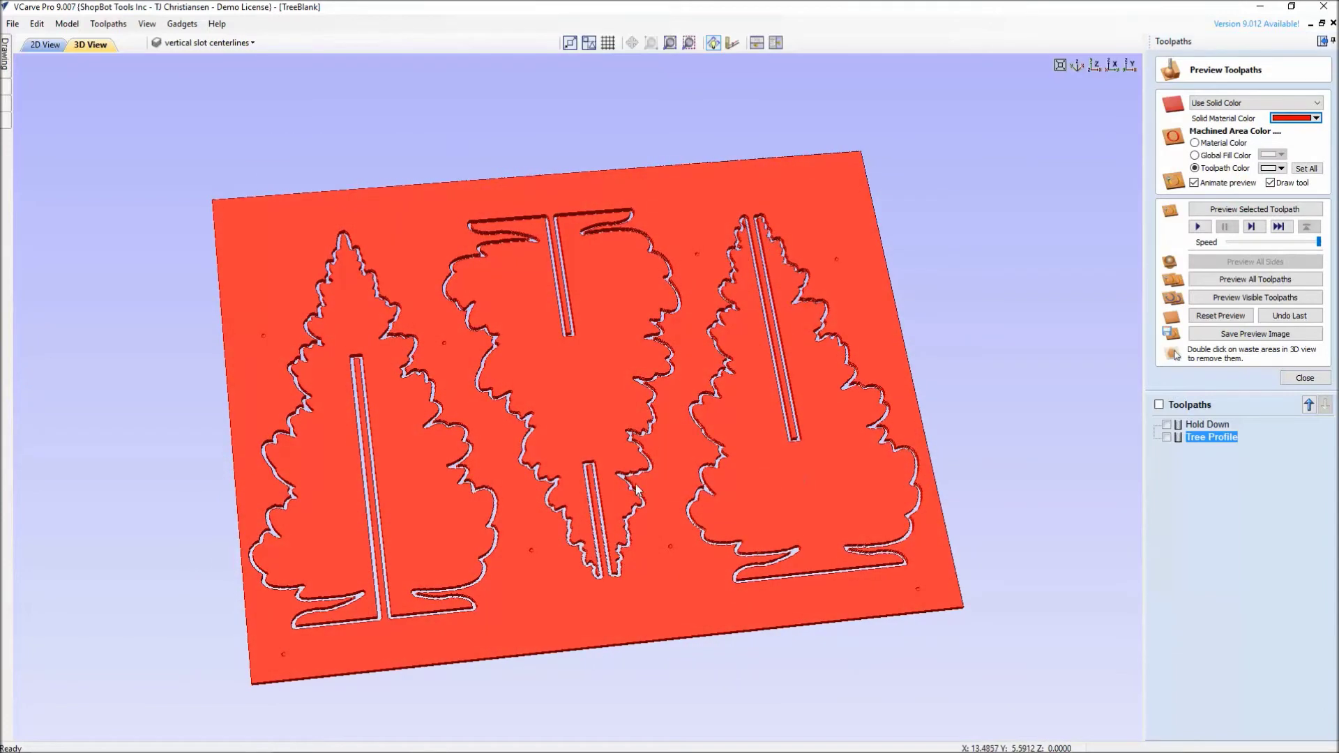
drag(662, 461, 667, 516)
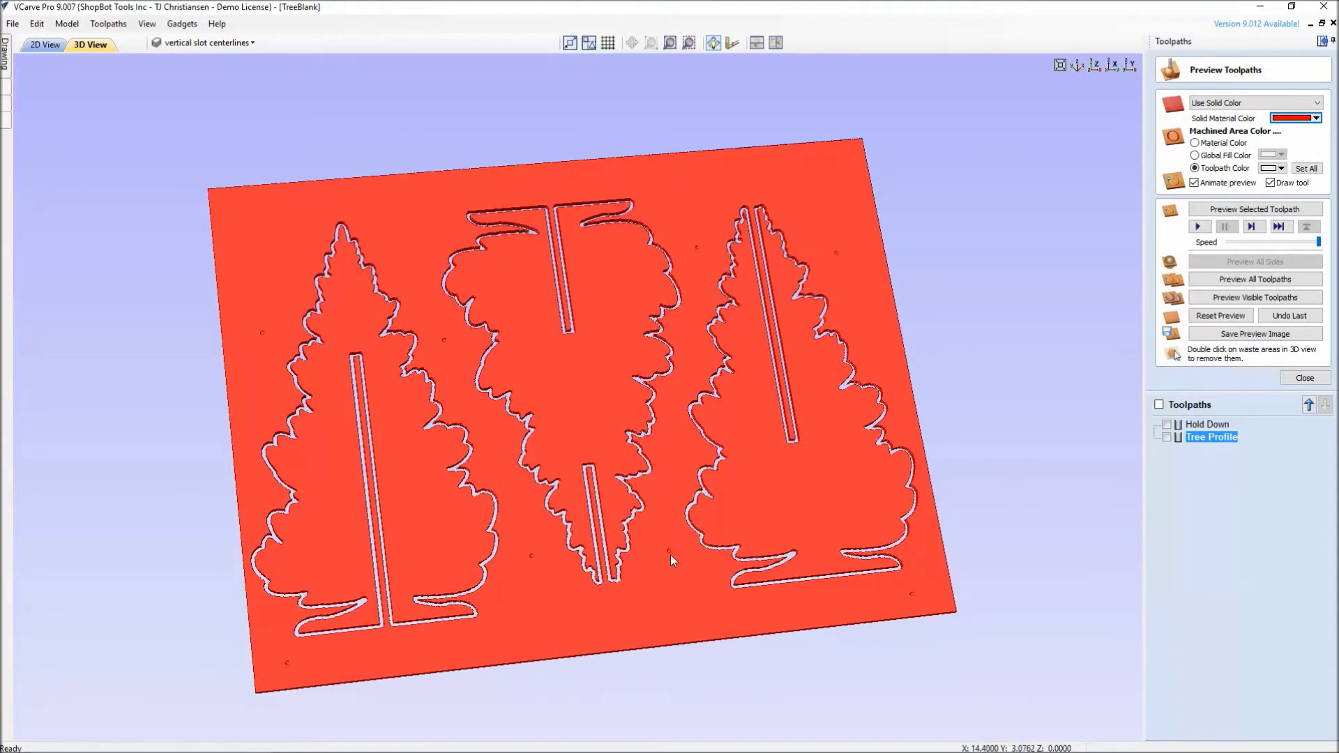
Step: Remove the waste sheet and zoom in on the left tree's slot
double_click(667, 493)
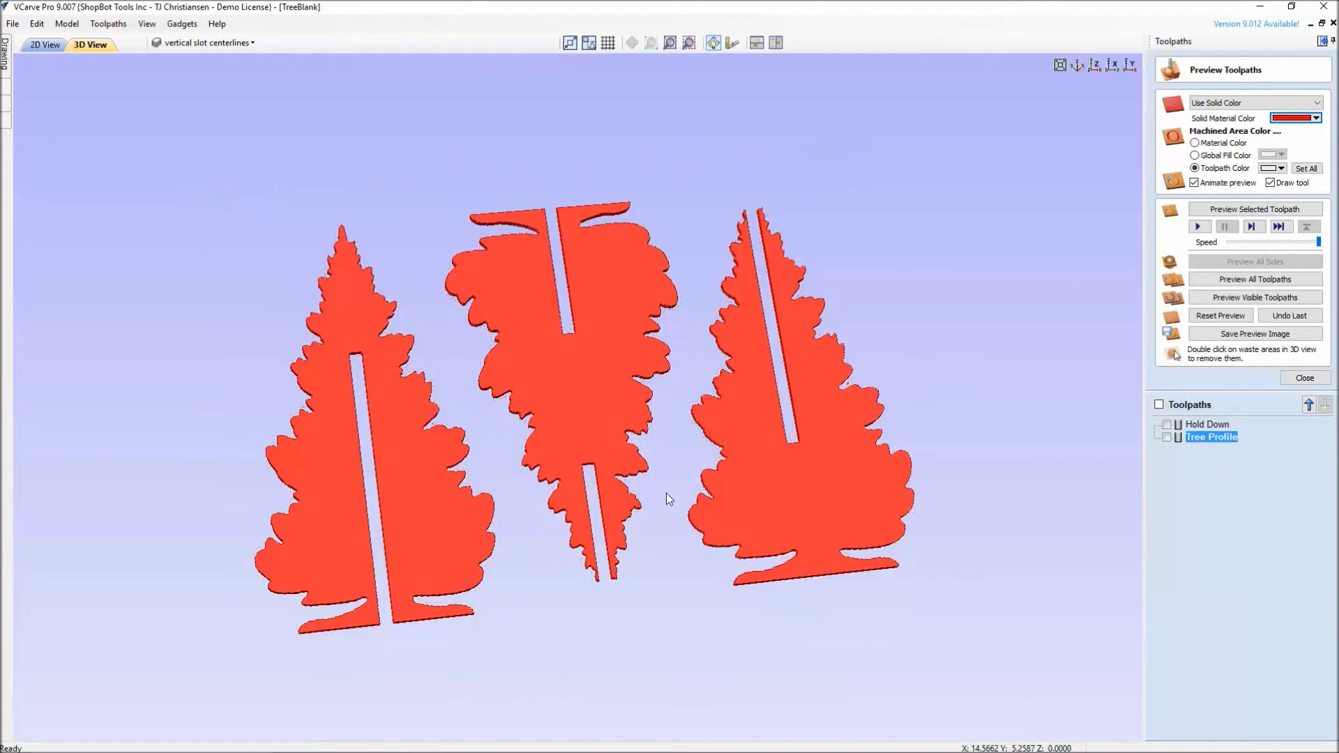
drag(641, 453, 623, 383)
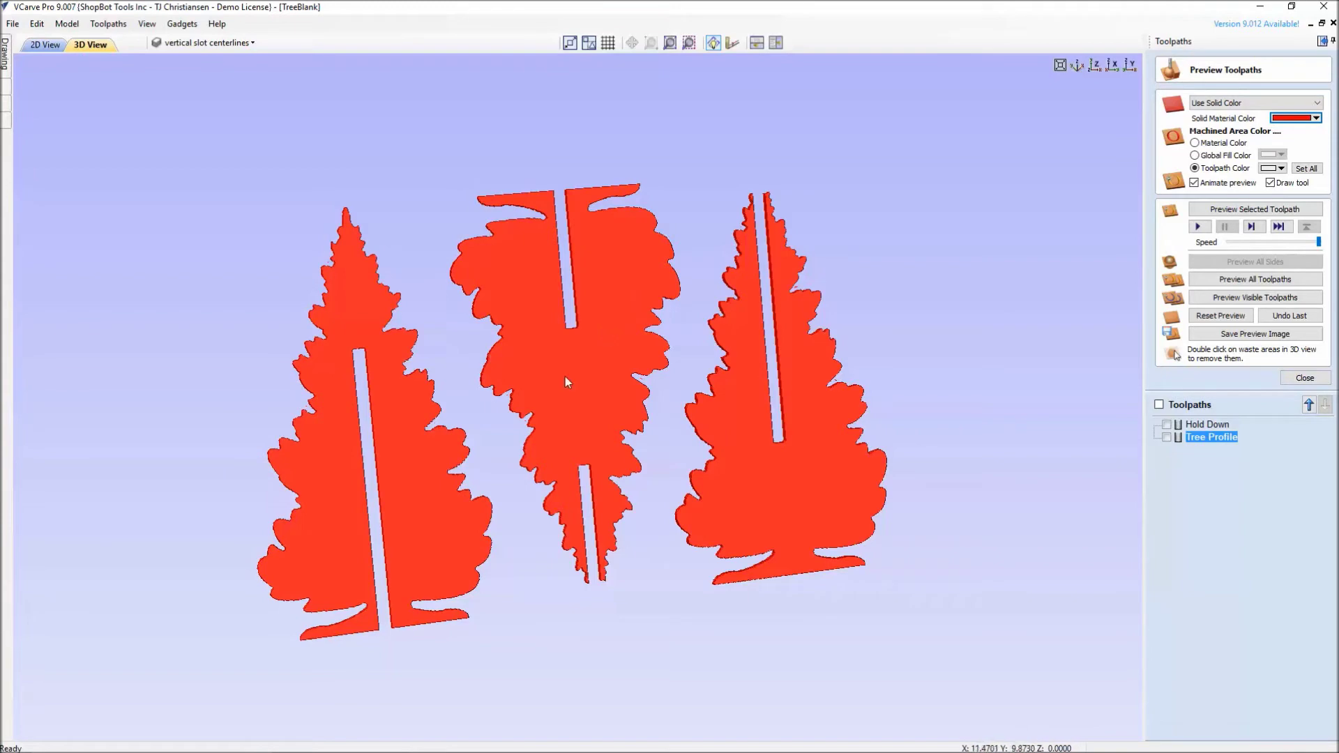
drag(610, 431, 319, 417)
scroll(609, 346, up, 2)
scroll(449, 407, up, 2)
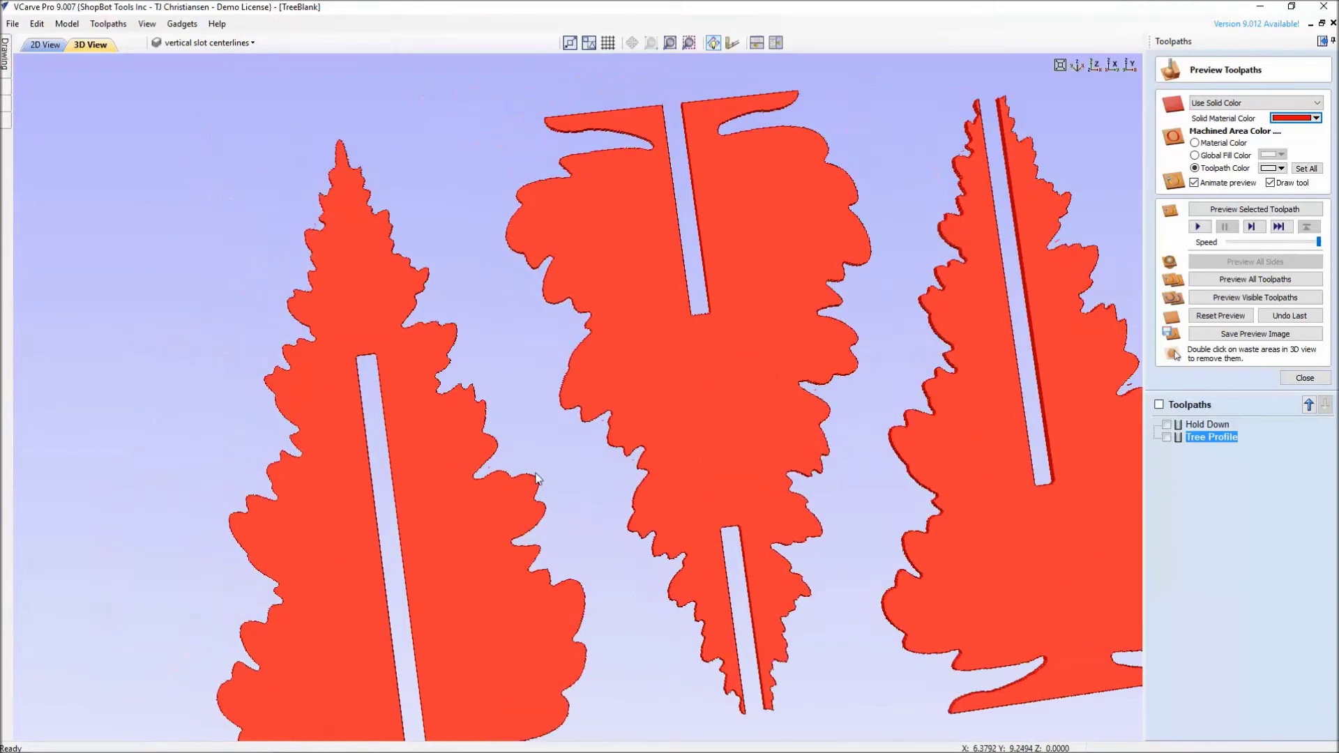
scroll(449, 400, up, 3)
drag(488, 416, 559, 450)
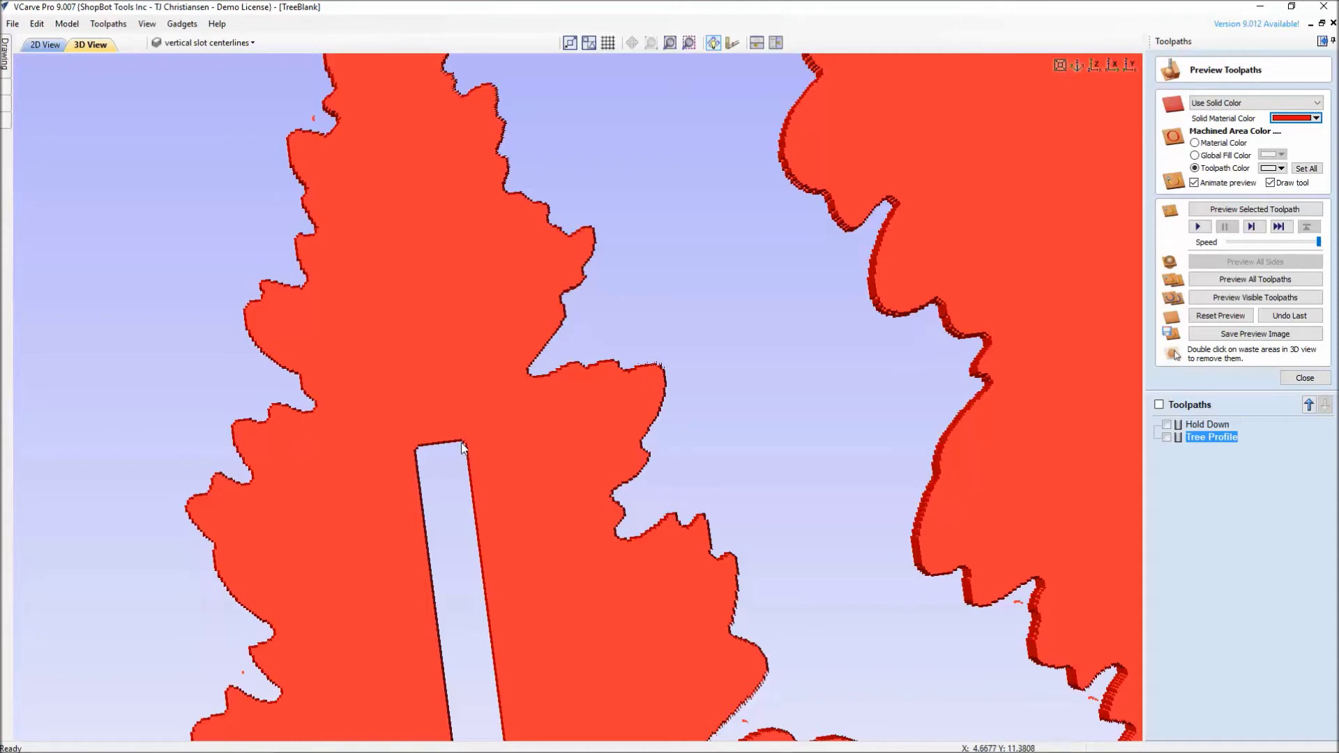
Step: Zoom out and centre all three red tree cutouts in the view
scroll(467, 445, down, 5)
scroll(762, 412, up, 2)
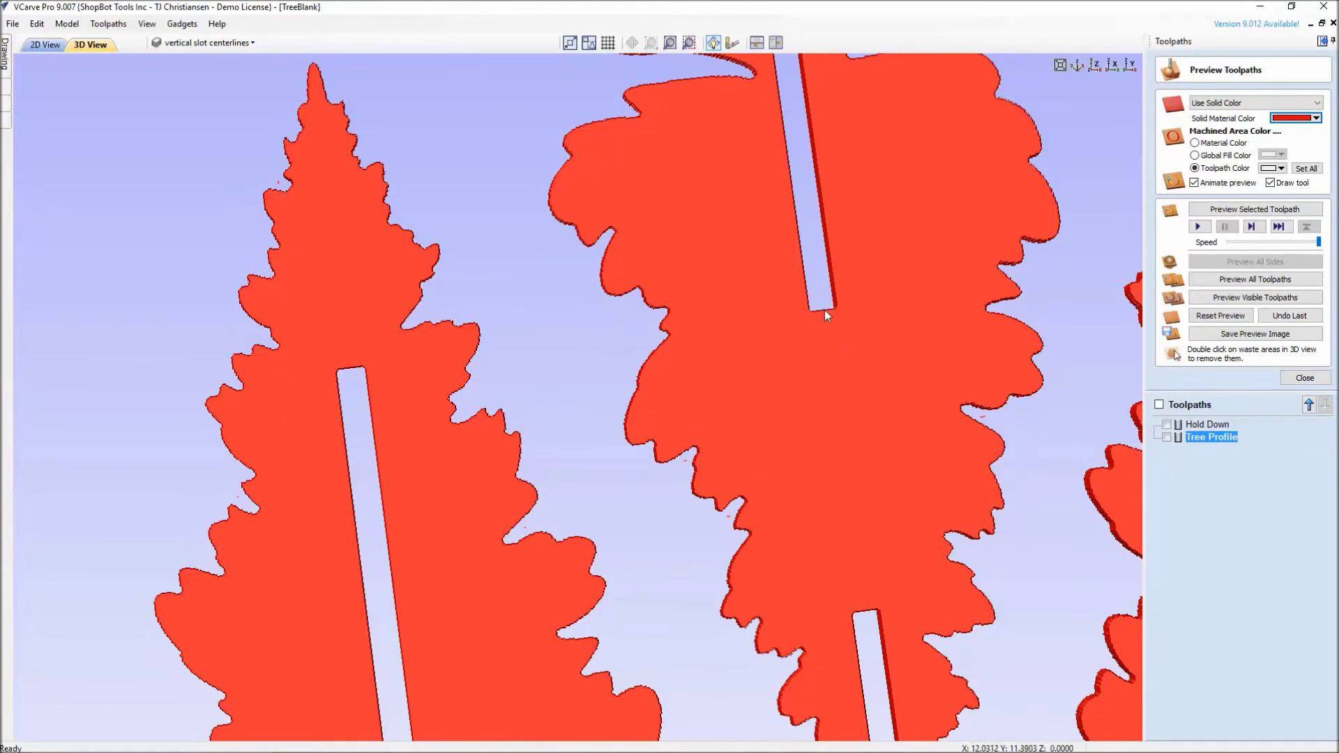
scroll(523, 352, down, 3)
scroll(922, 448, up, 2)
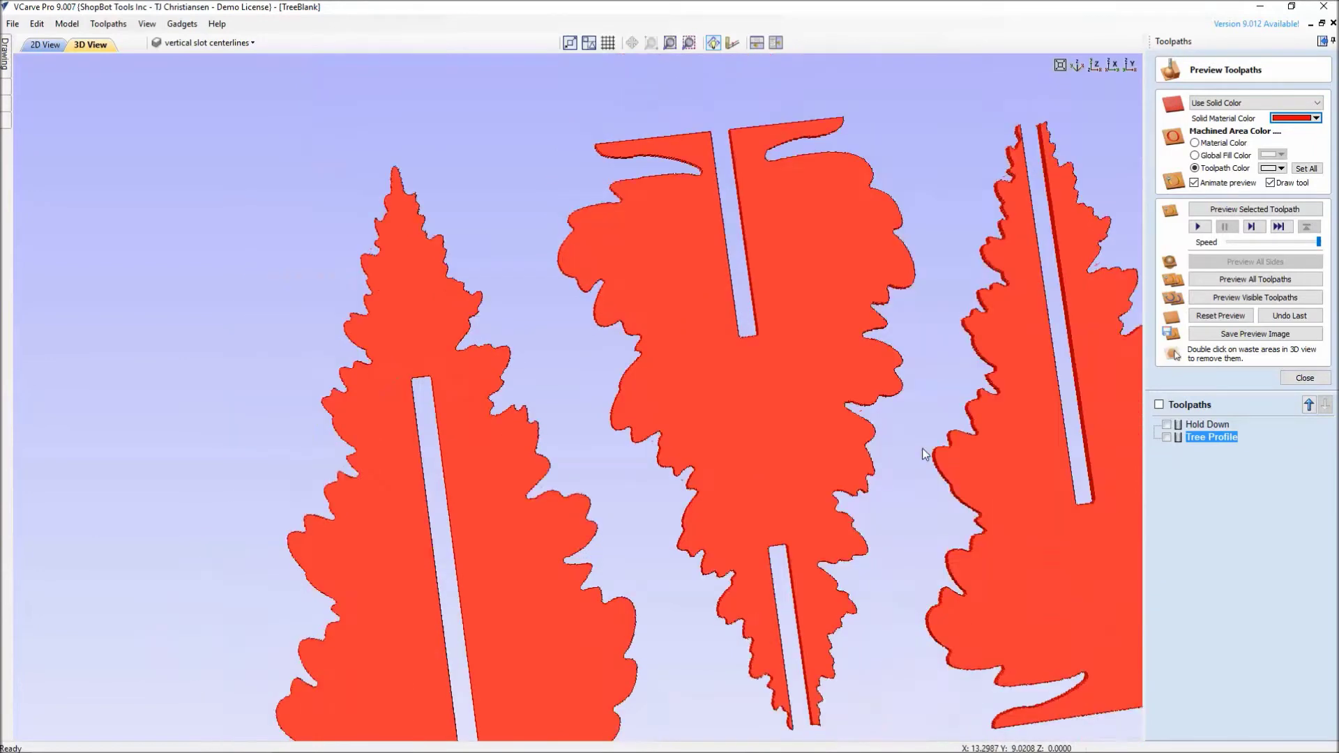
scroll(922, 457, down, 4)
middle_drag(922, 476, 841, 480)
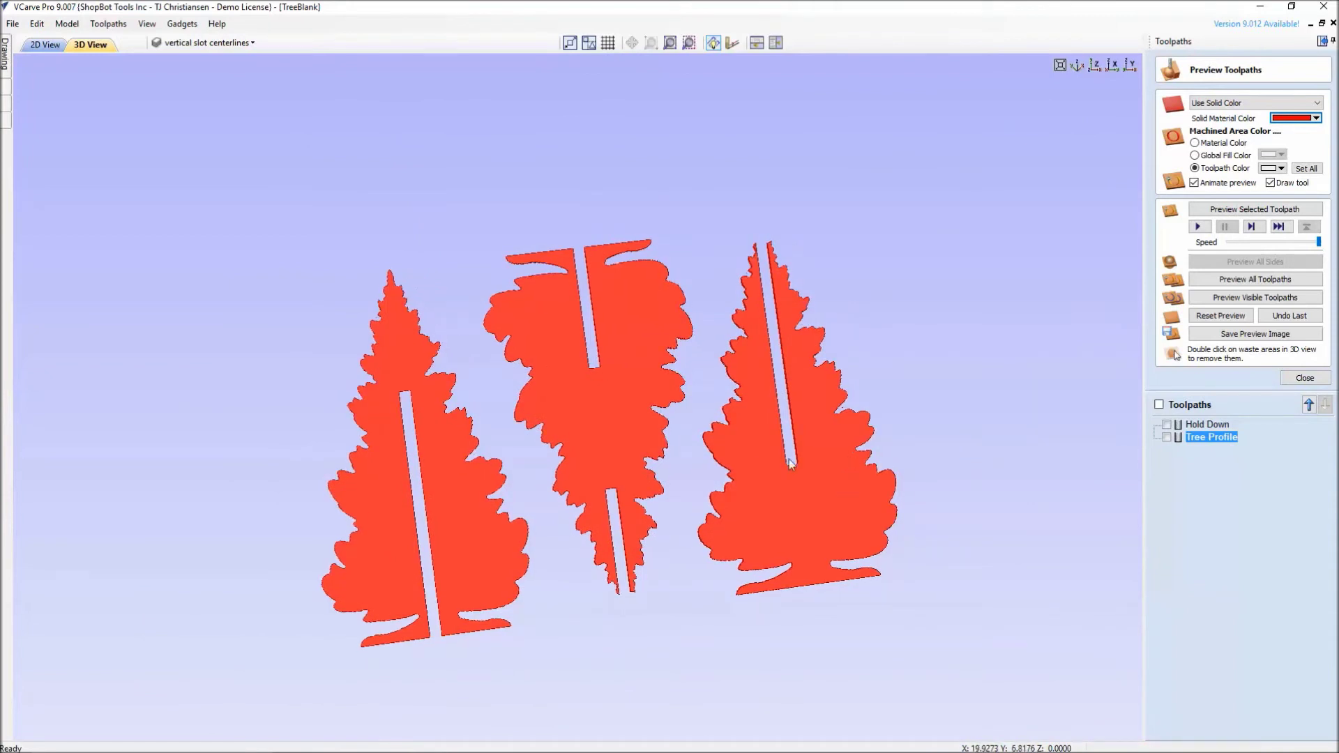
middle_drag(769, 454, 797, 429)
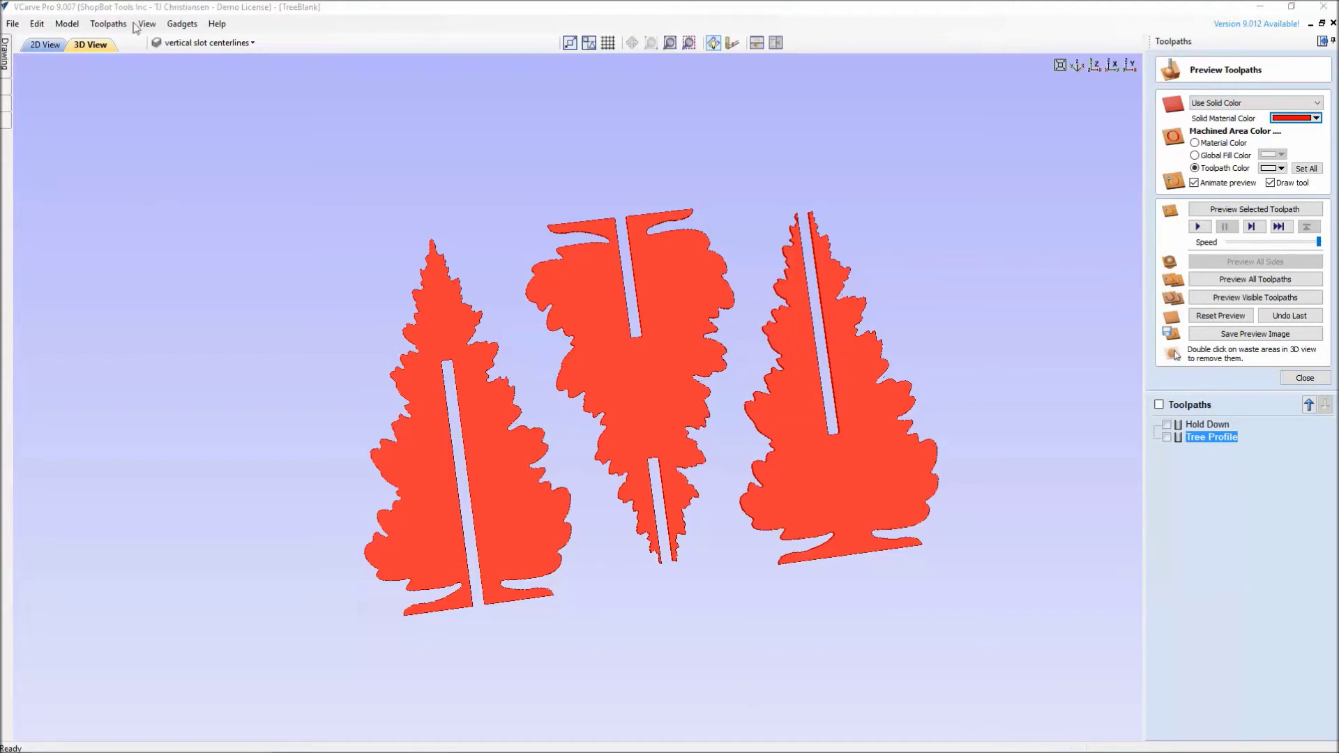
Step: Return to the 2D drawing and open Create Fillets with the 'T-Bone' type
click(46, 45)
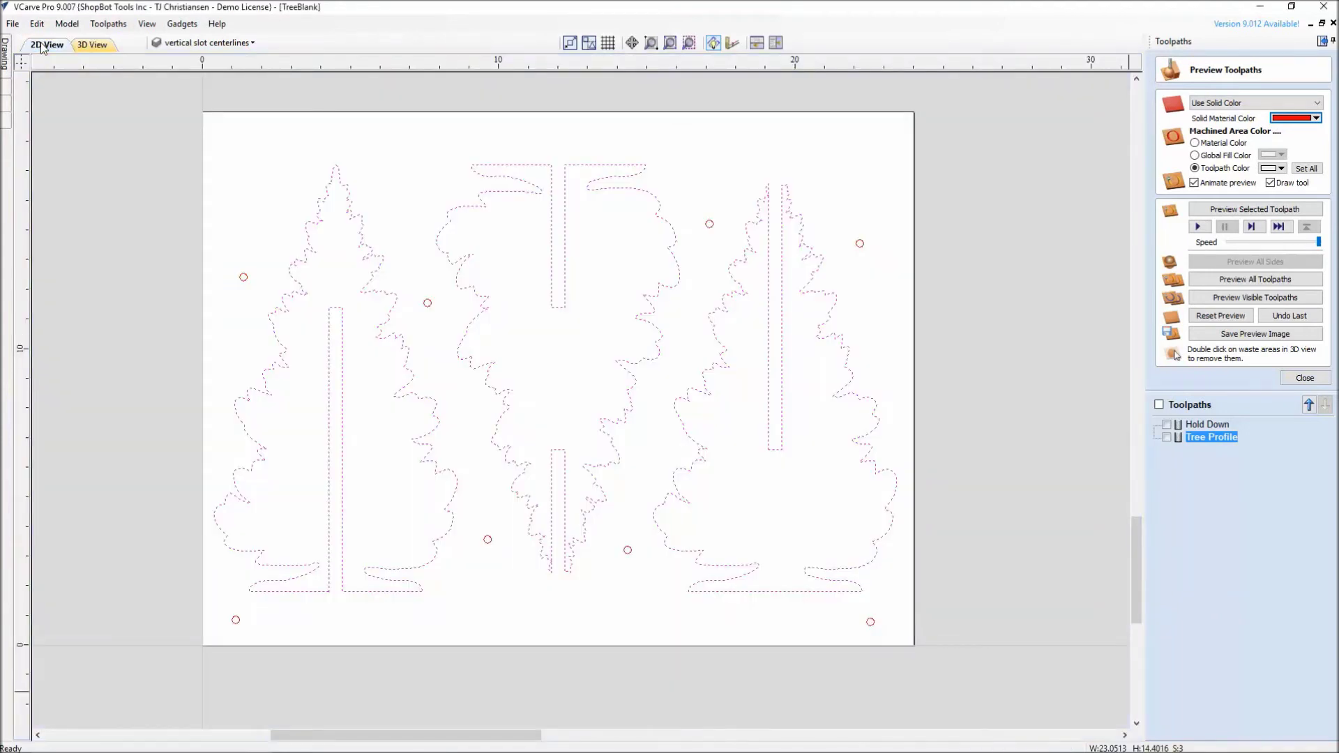
click(1305, 378)
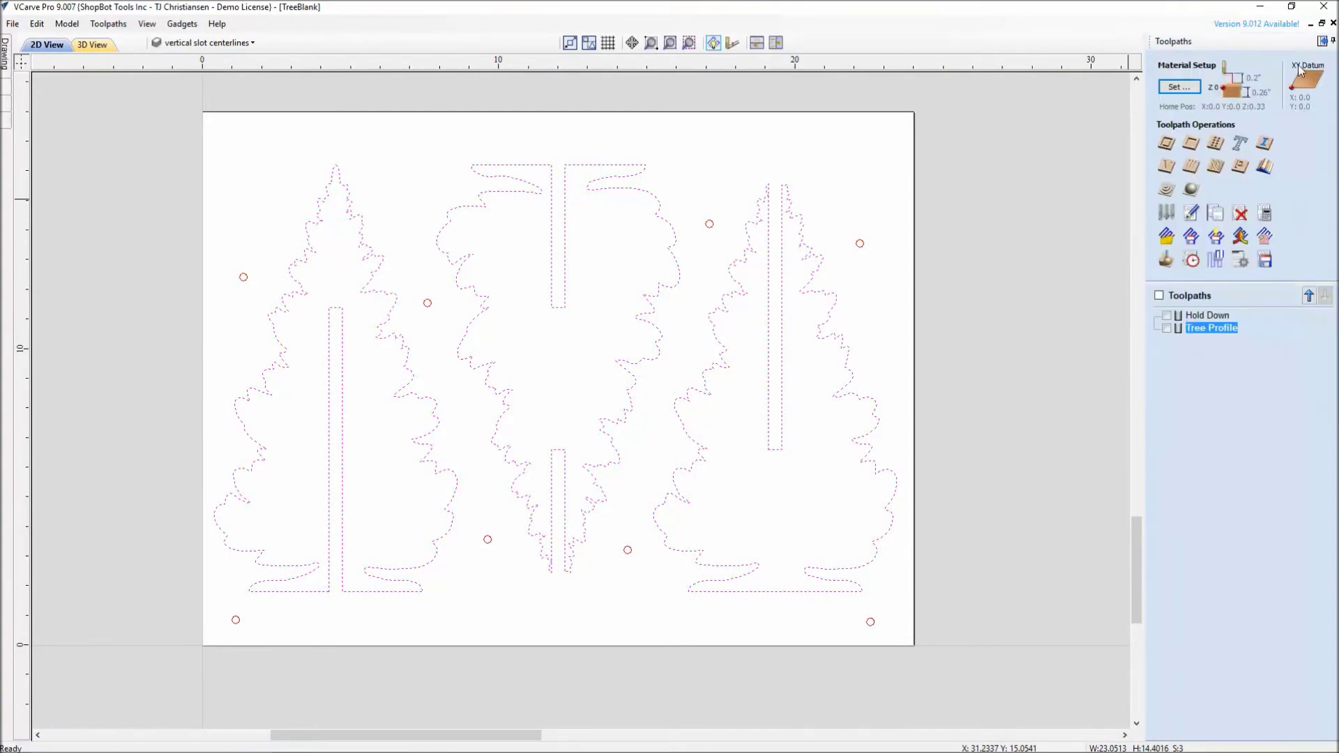
click(1322, 40)
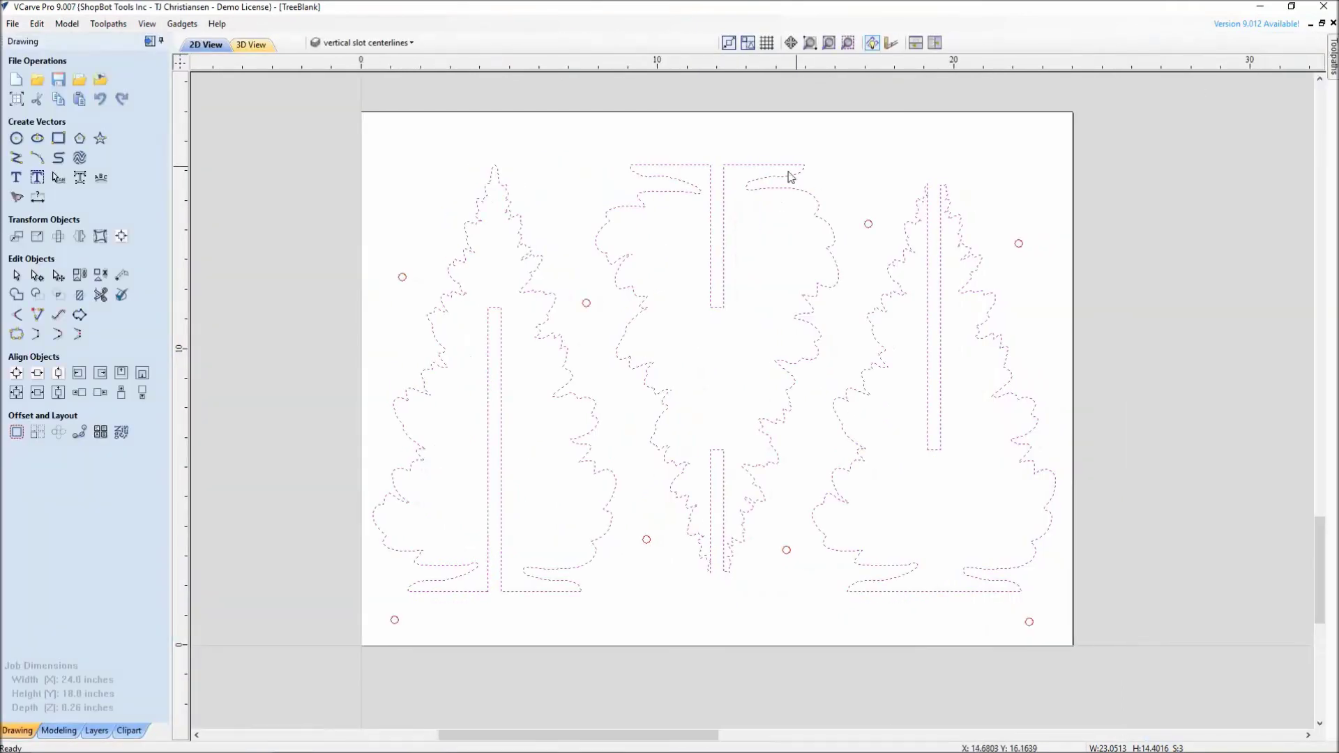
click(17, 317)
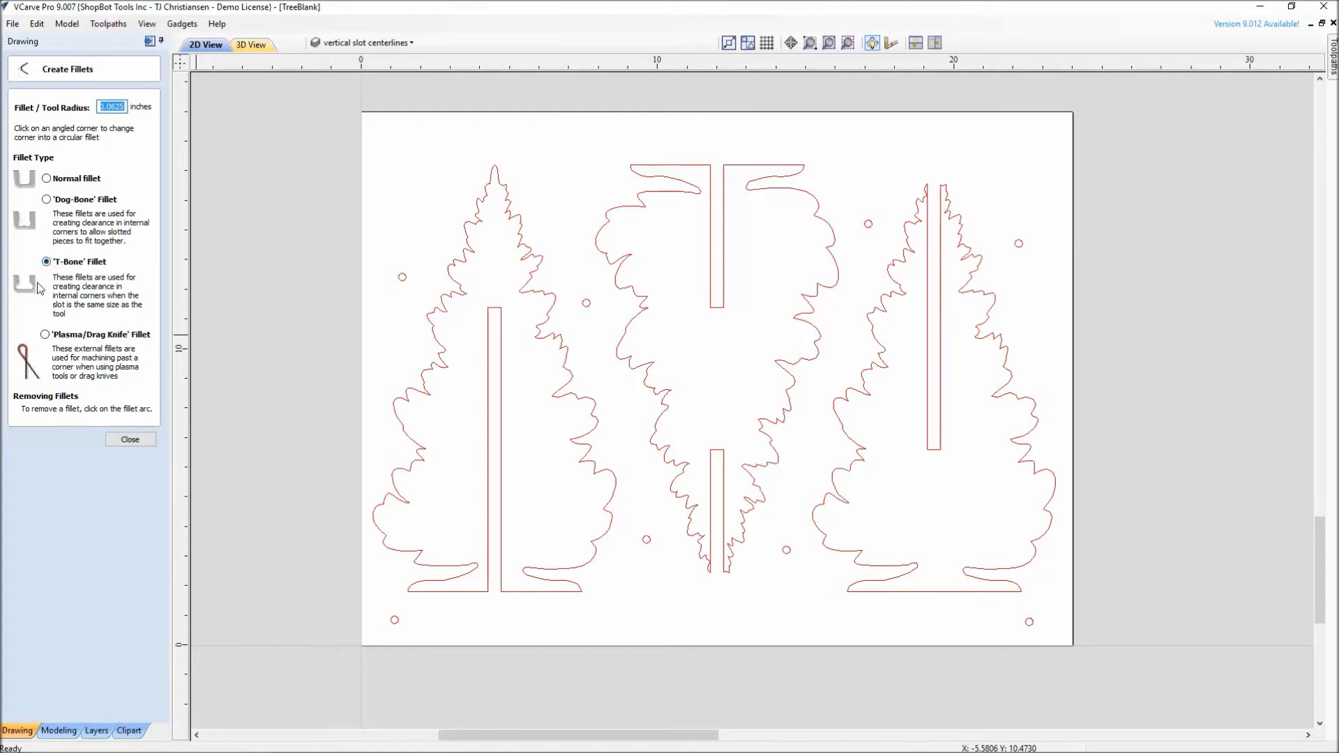
Step: Add T-bone fillets to the first slot's two top corners, redoing the wrong-facing top-right fillet
scroll(497, 301, up, 5)
scroll(488, 329, up, 4)
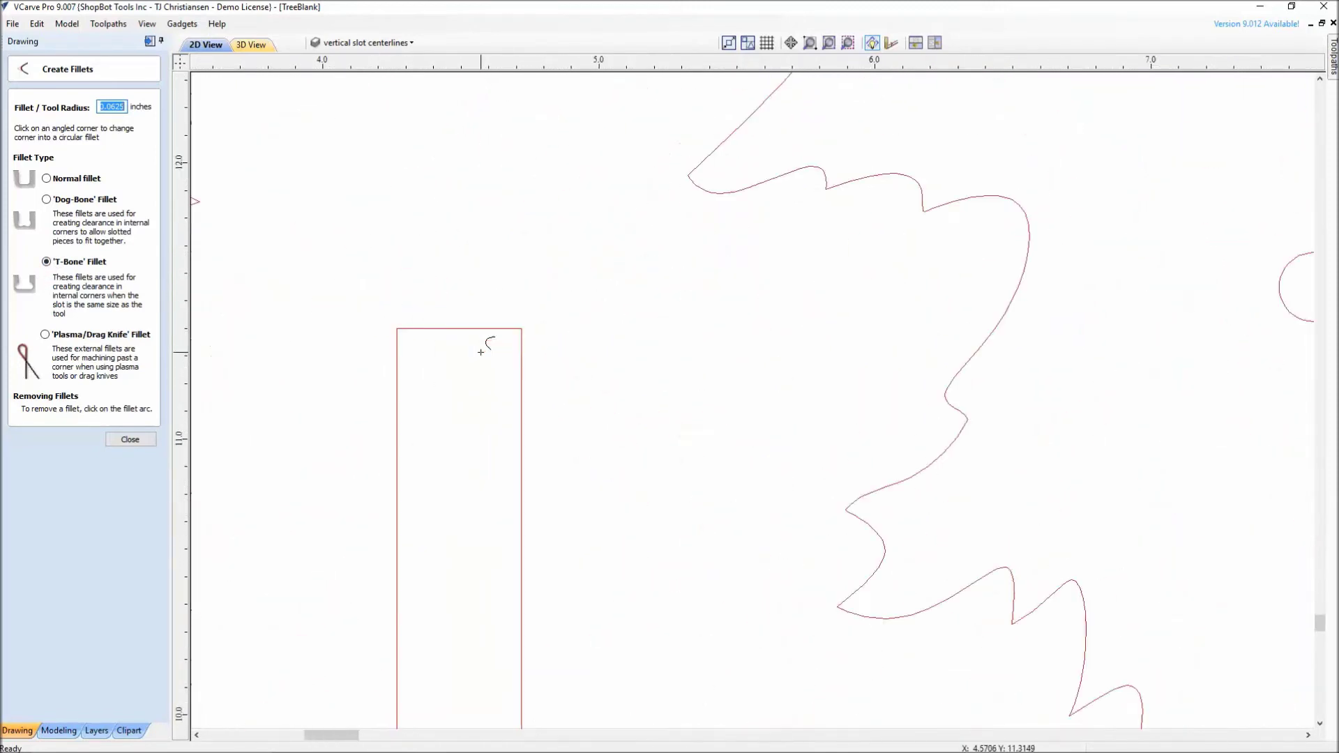
click(516, 320)
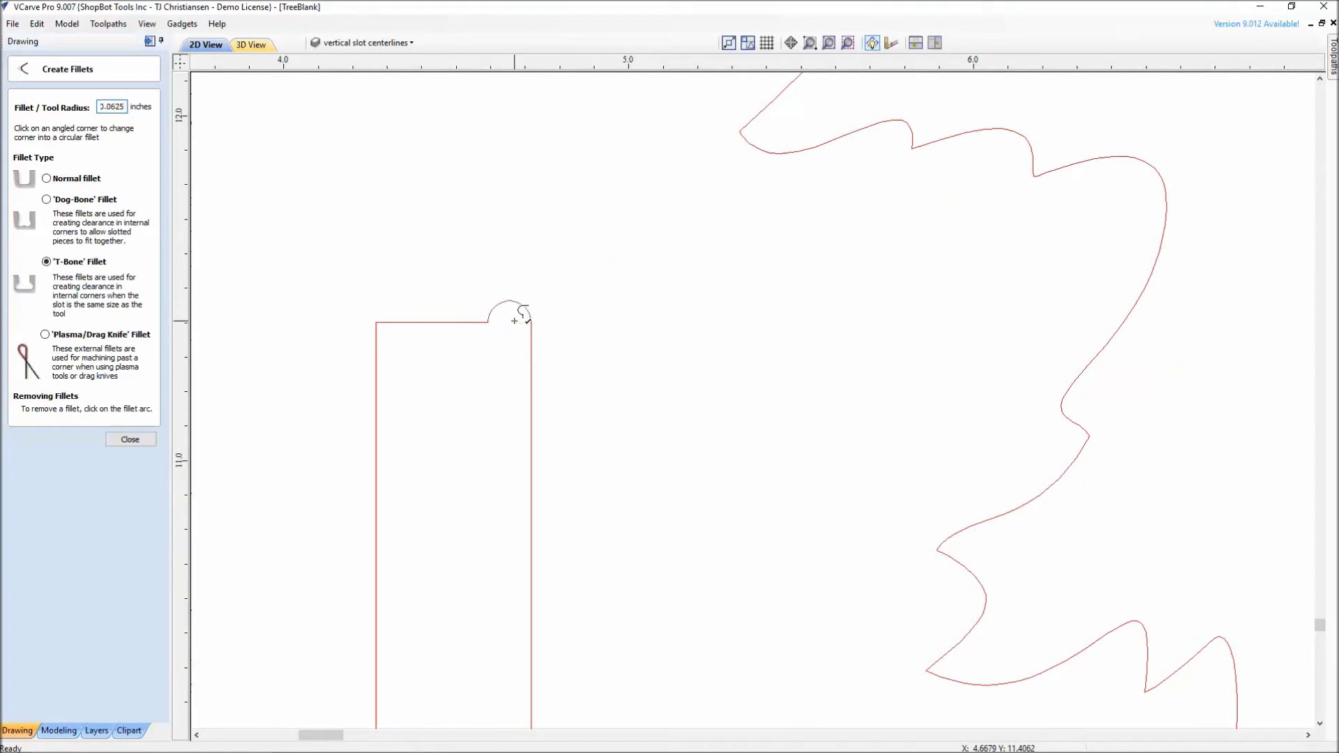
click(395, 321)
click(510, 303)
click(529, 325)
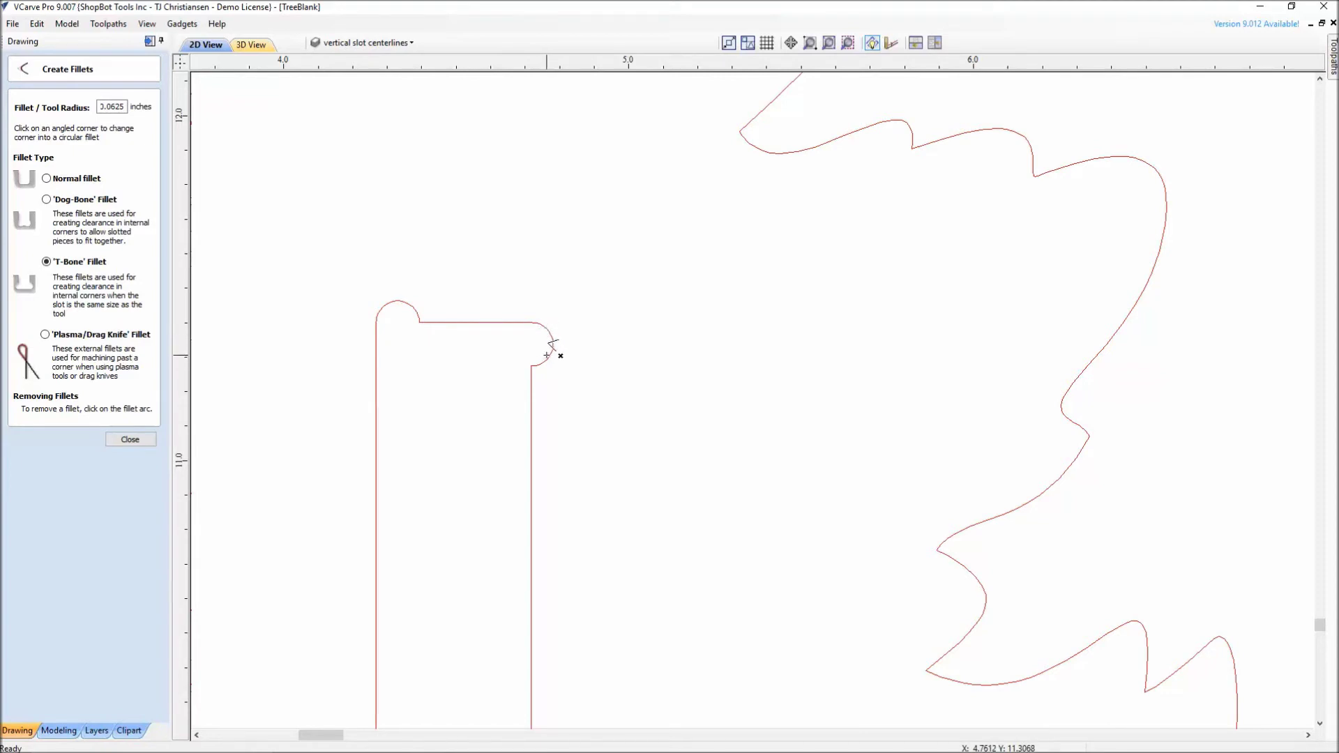
click(546, 354)
click(527, 321)
scroll(598, 365, down, 5)
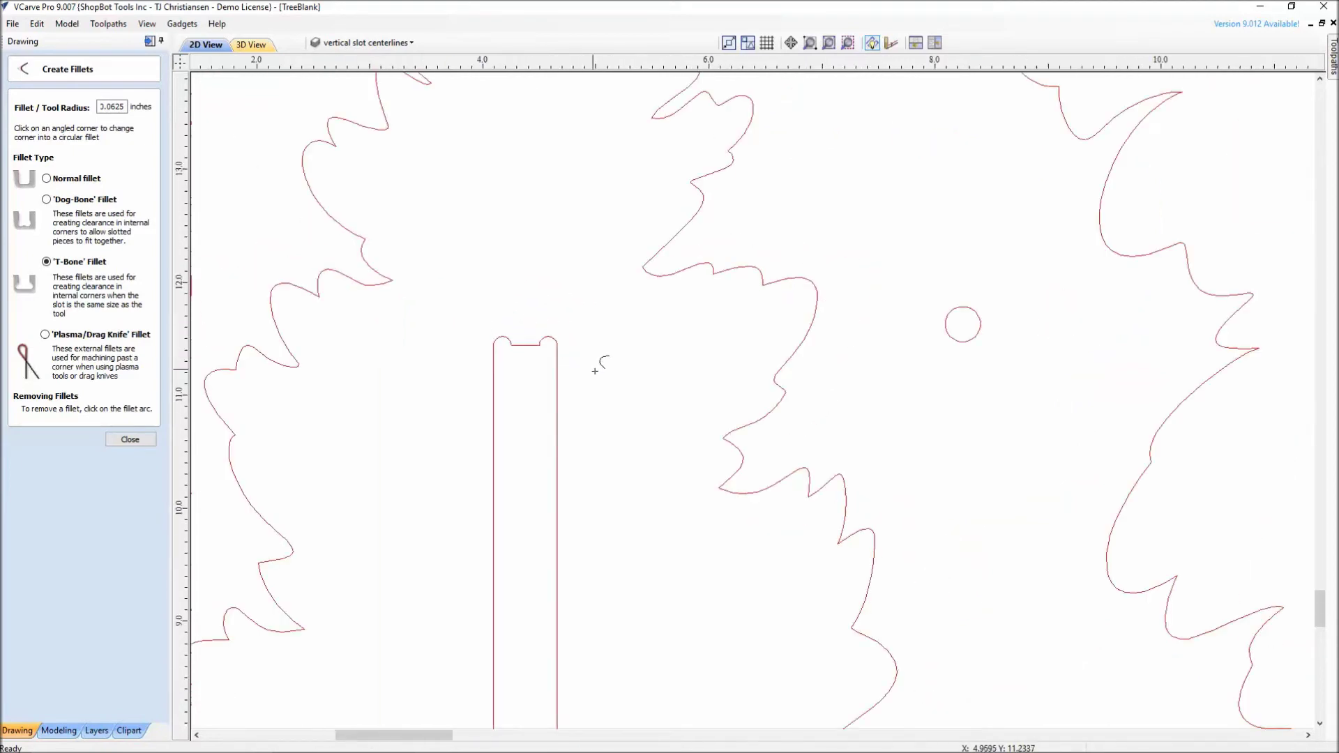
scroll(875, 386, up, 2)
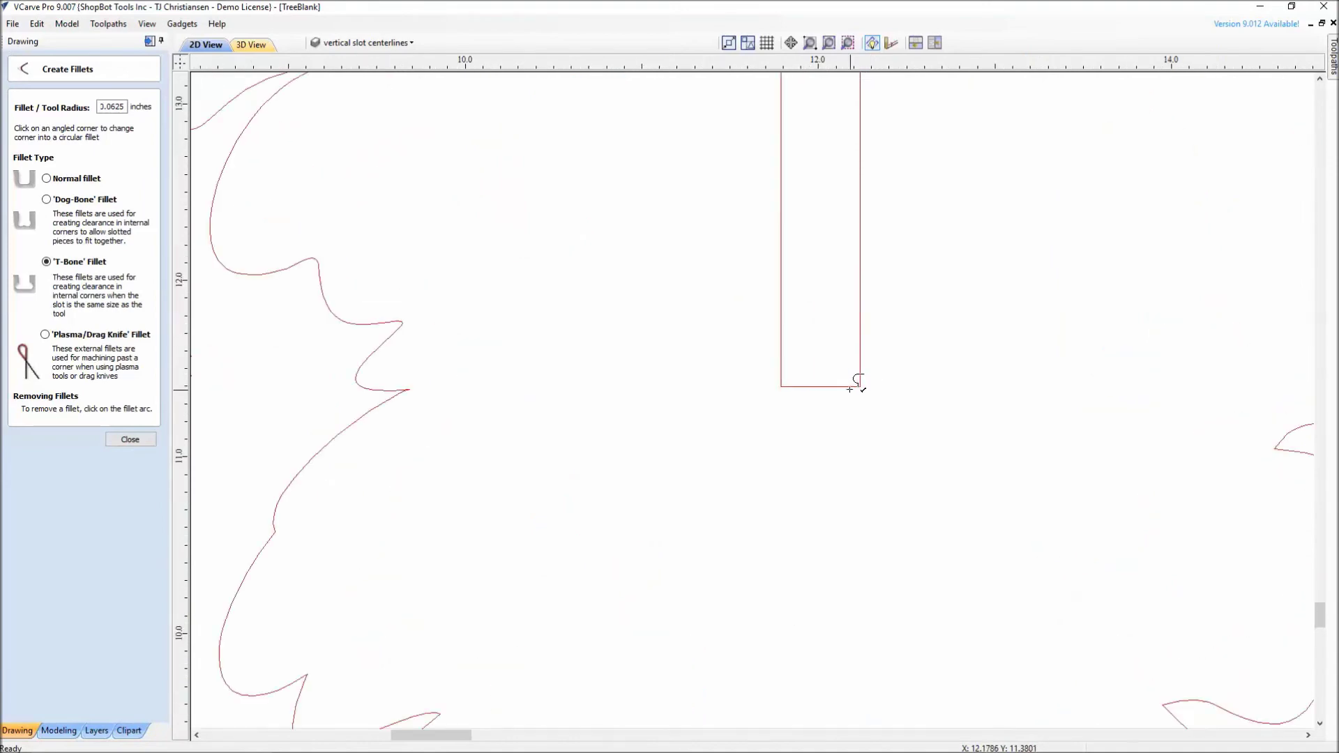
Step: Fillet the right slot's bottom corners and the middle and right trees' slot corners
click(861, 388)
click(789, 388)
scroll(843, 519, down, 2)
scroll(843, 519, down, 3)
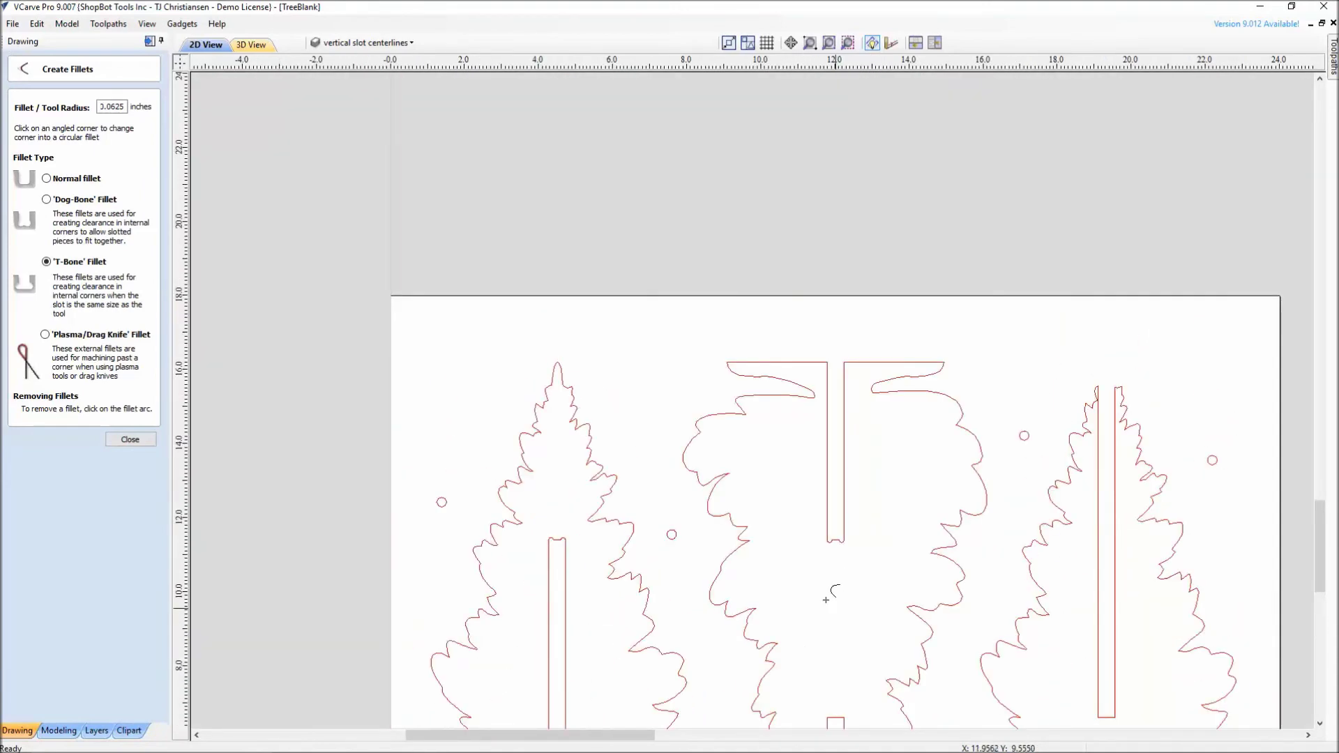
scroll(830, 502, up, 1)
scroll(762, 514, up, 4)
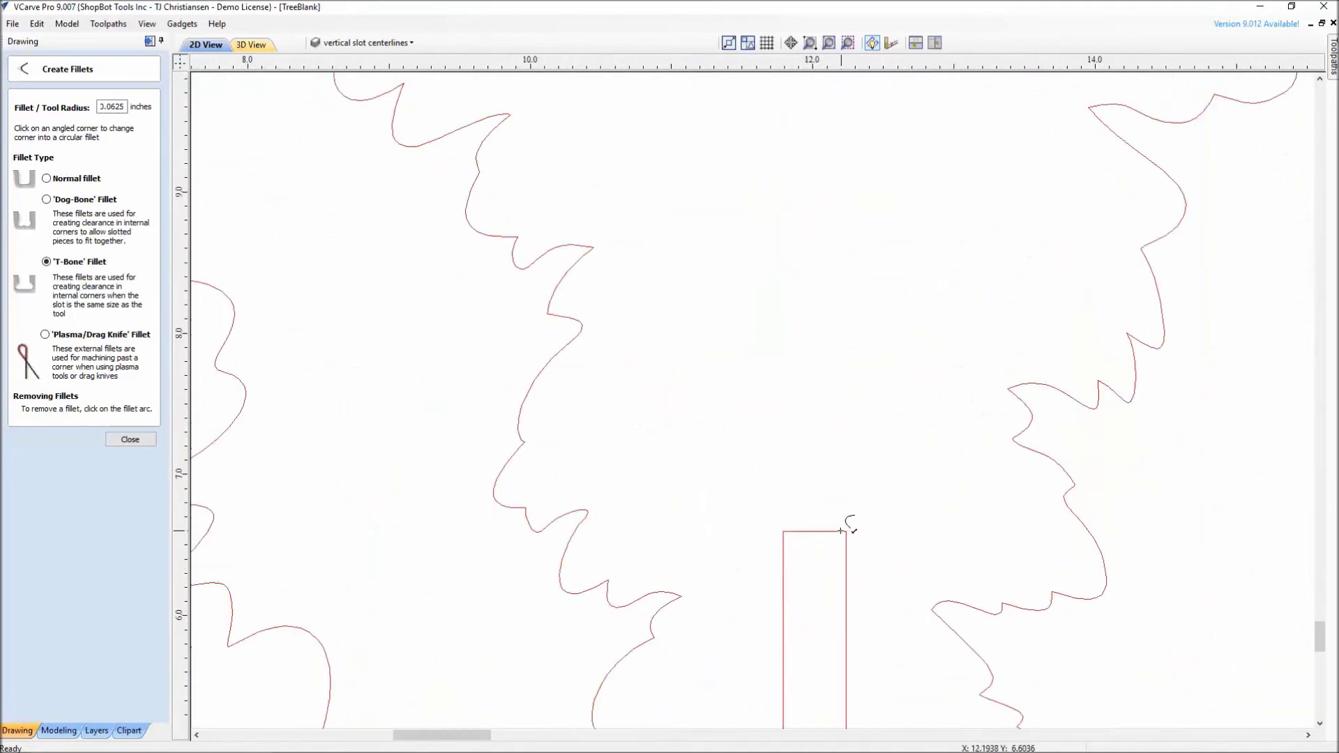
click(845, 532)
click(785, 531)
scroll(807, 513, down, 2)
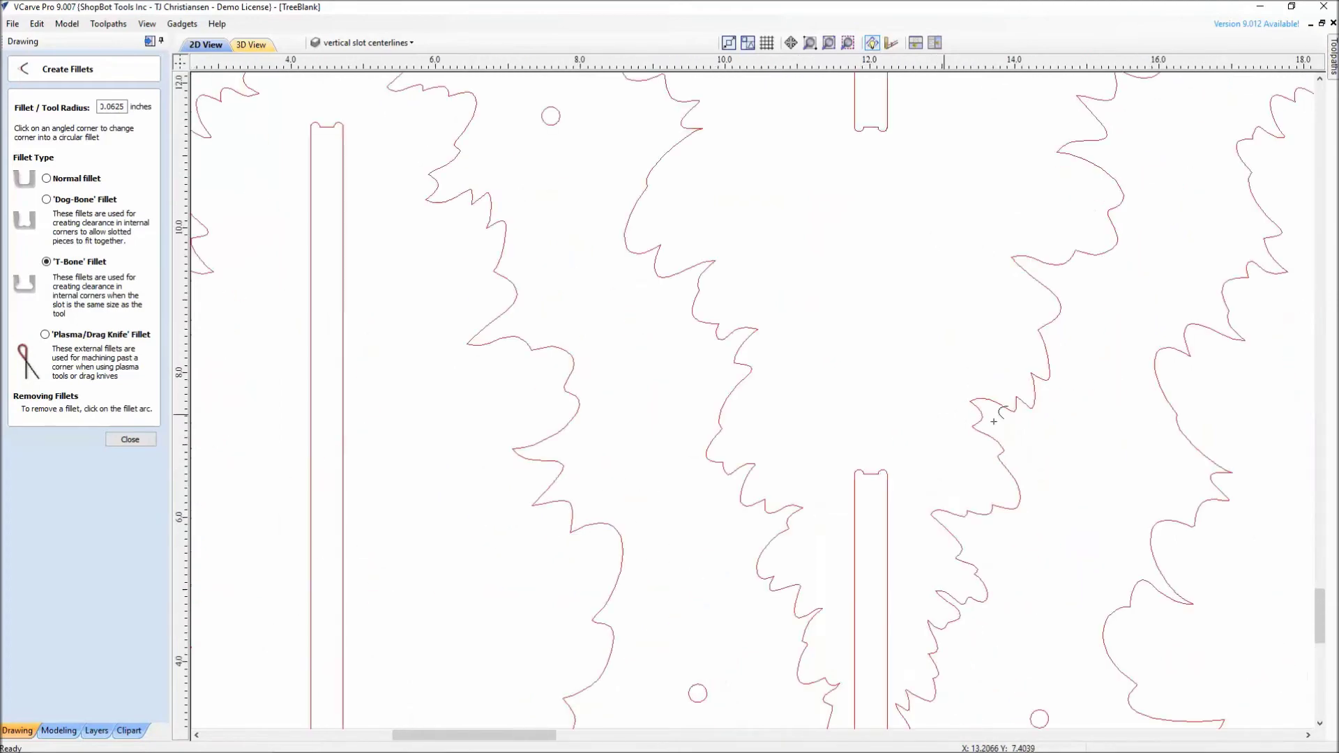
scroll(750, 537, up, 1)
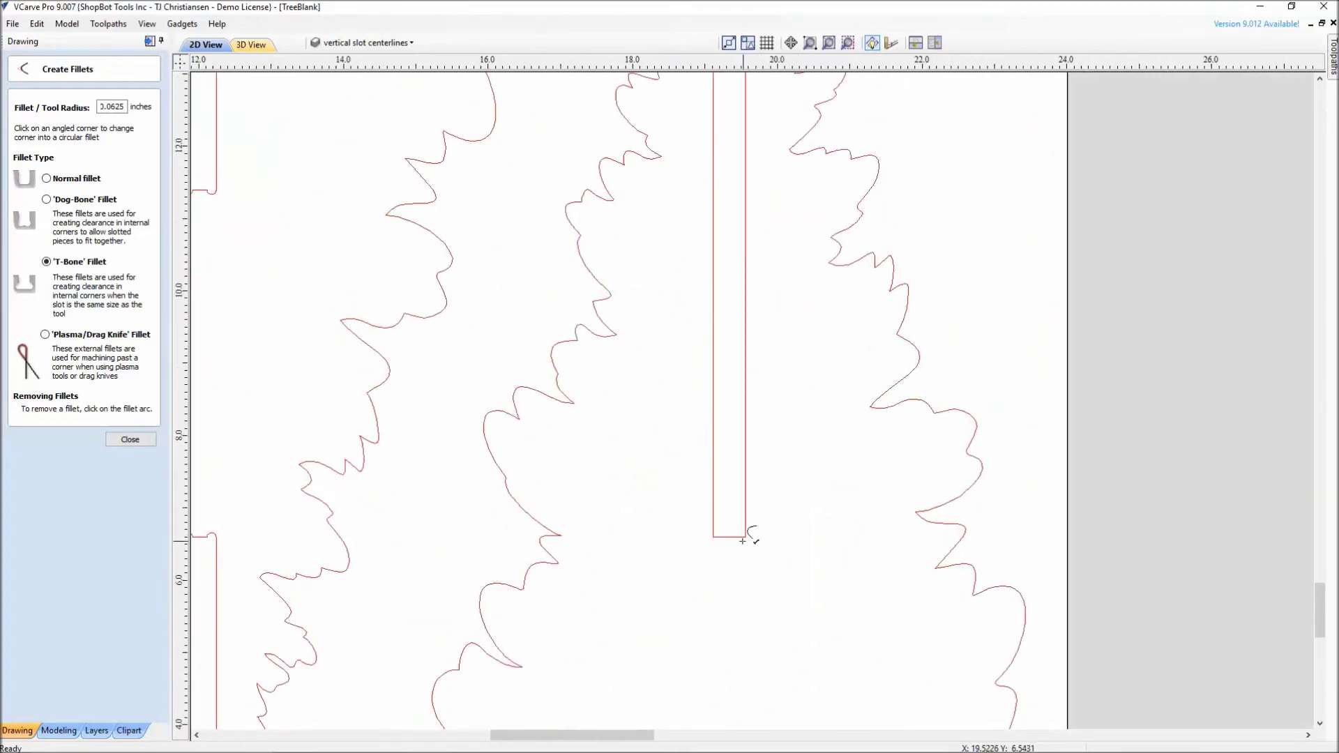
scroll(742, 535, up, 1)
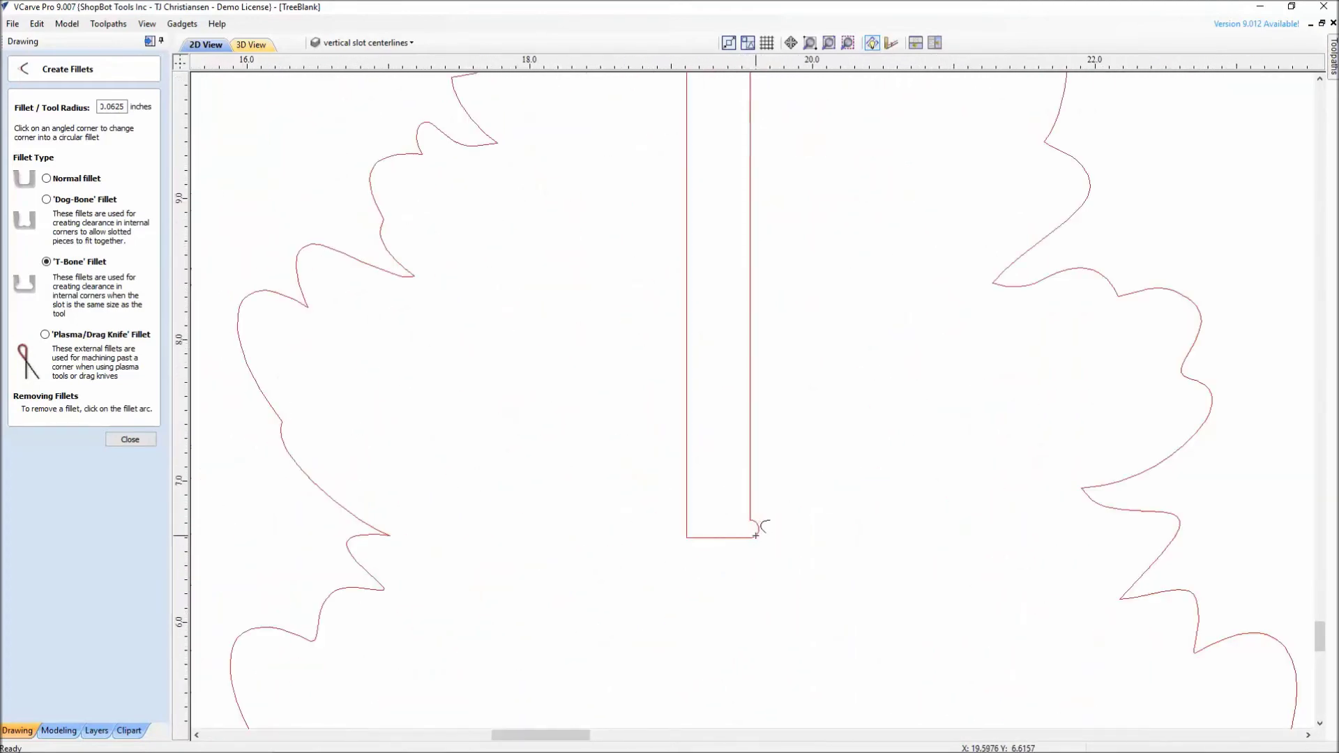
click(749, 537)
click(701, 538)
scroll(708, 536, down, 3)
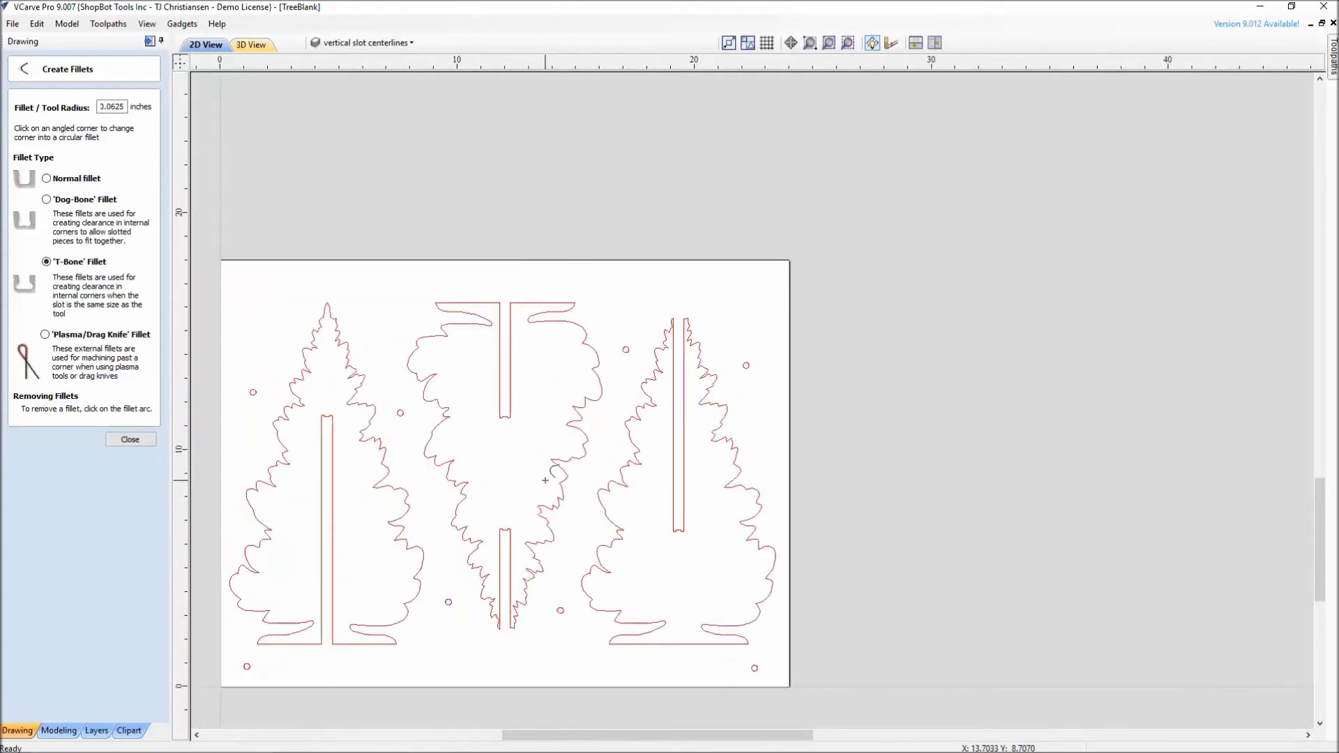
middle_drag(446, 468, 467, 492)
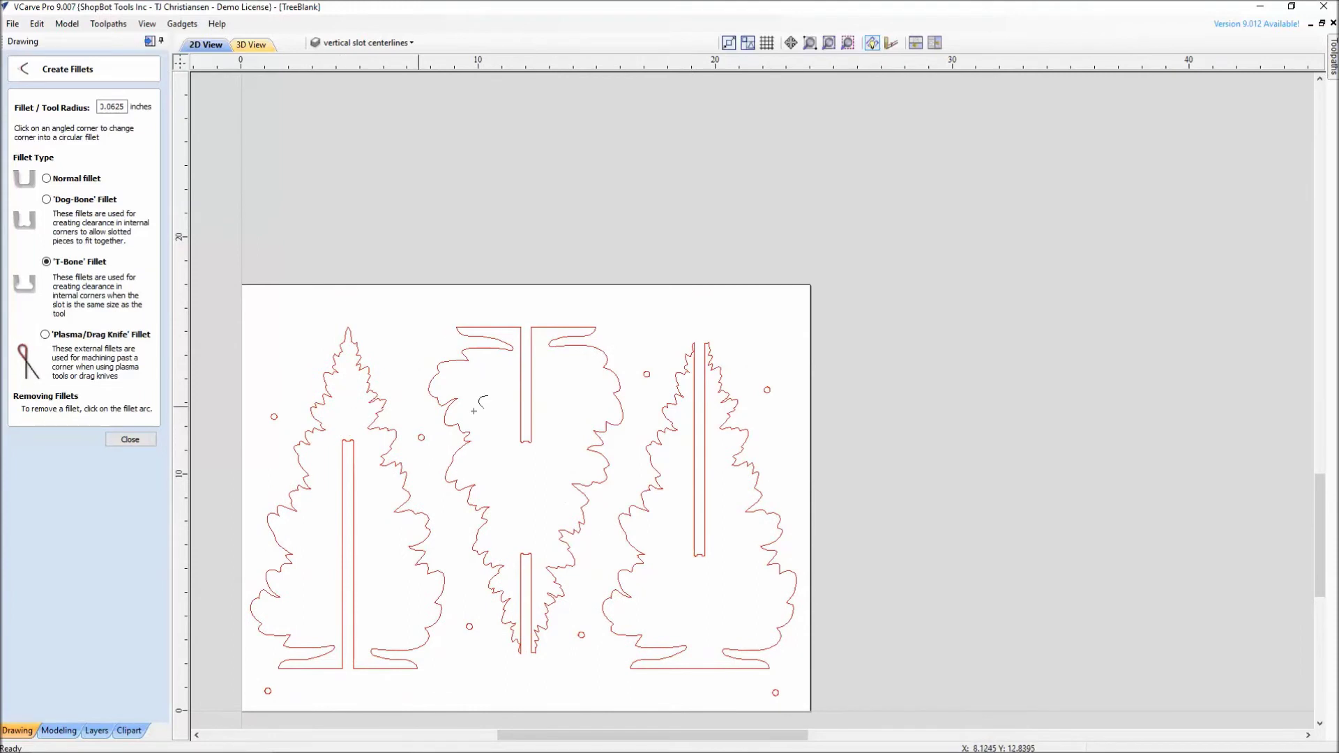
Step: Close the Create Fillets form without running a gadget and return to the Toolpaths panel
click(183, 25)
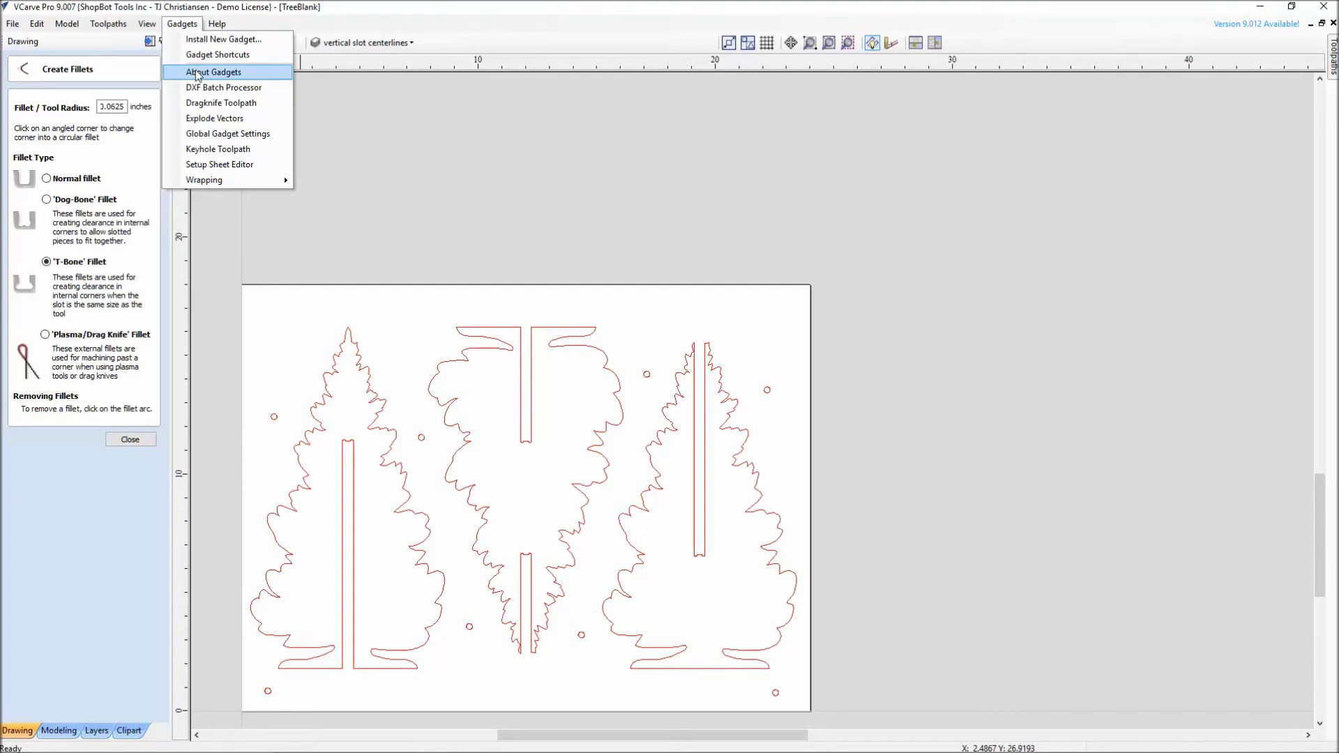
click(195, 279)
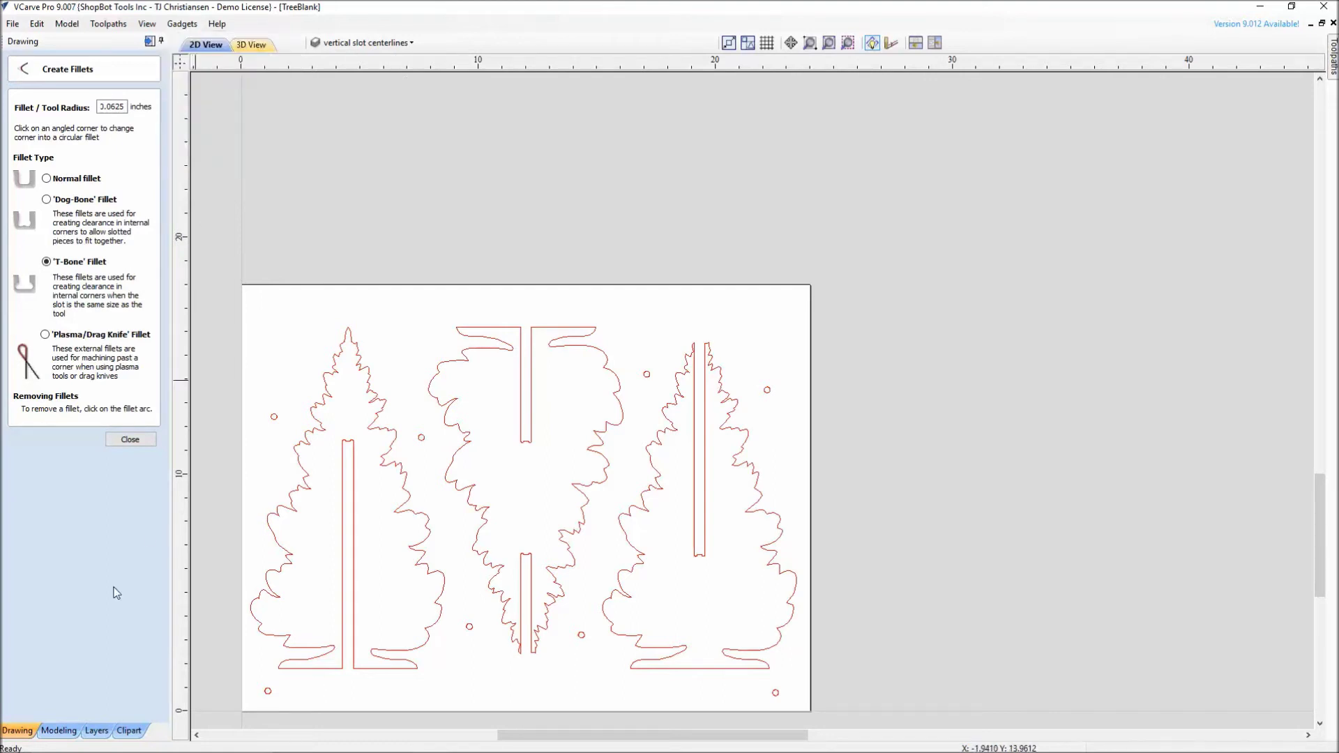
click(130, 439)
click(148, 41)
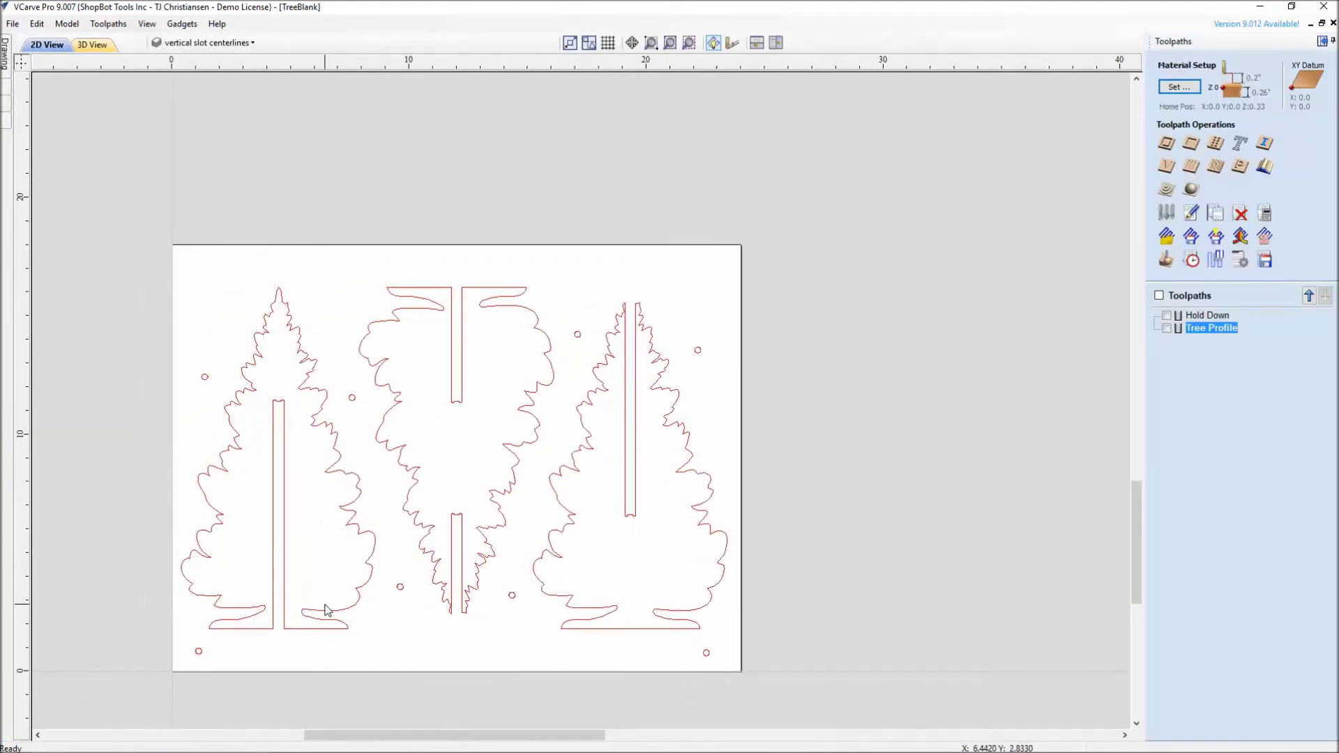
Step: Recalculate Hold Down and Tree Profile, accept the cut-through warning, and open the 3D preview
click(1266, 215)
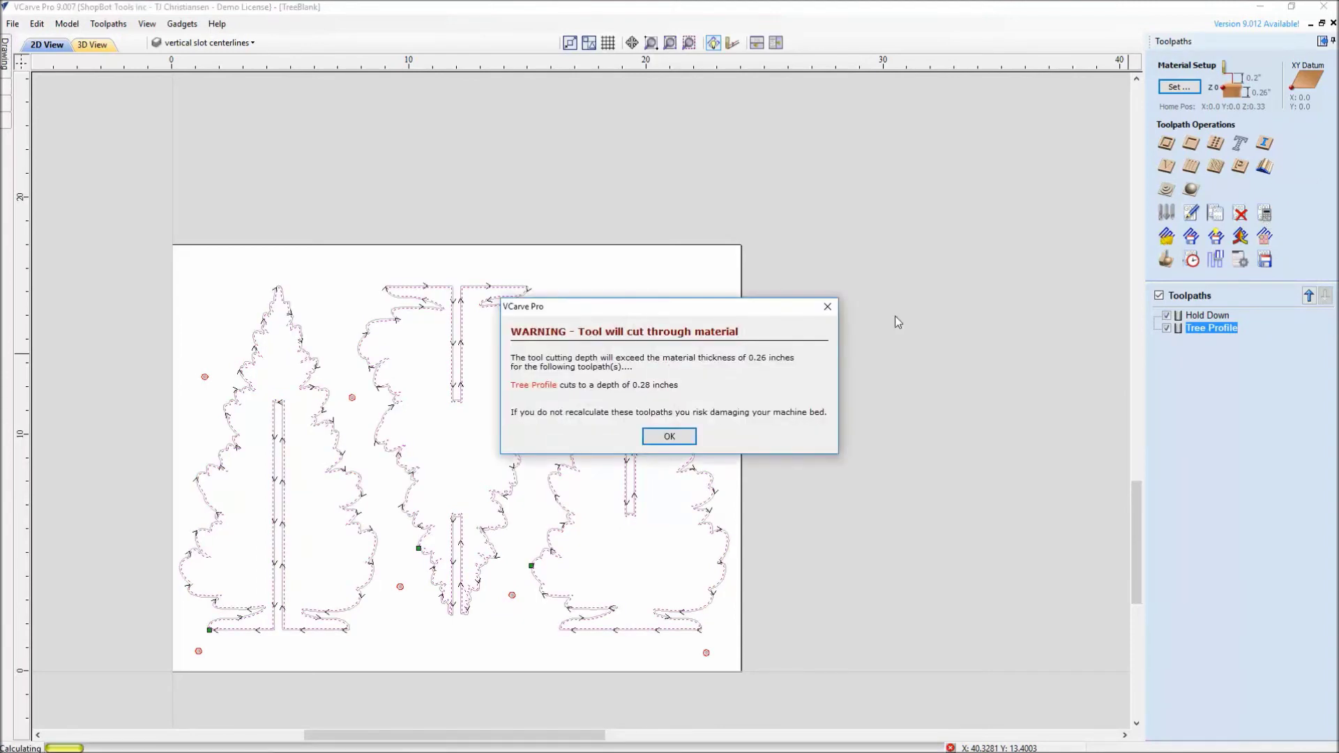
click(661, 438)
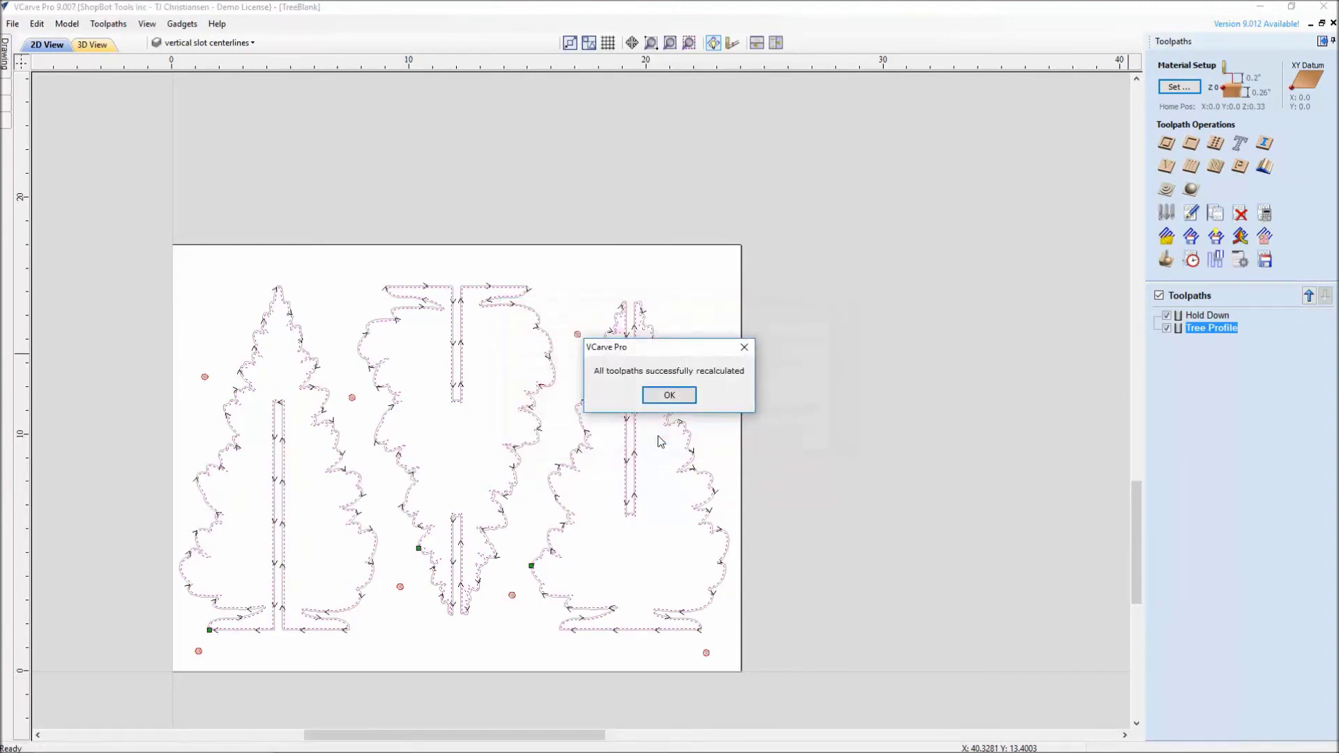
click(667, 396)
click(1166, 260)
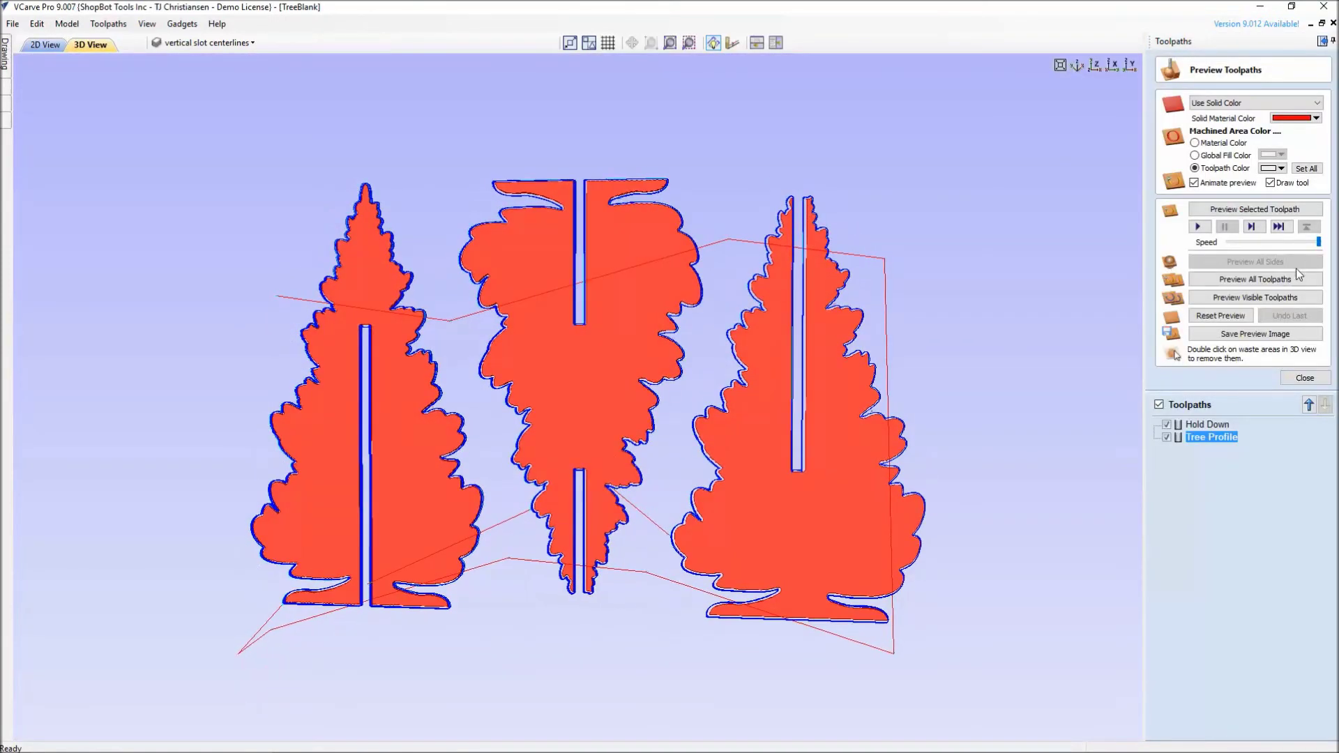
Step: Reset and re-run the visible toolpath preview, tilt the board, and show all toolpaths
click(1247, 316)
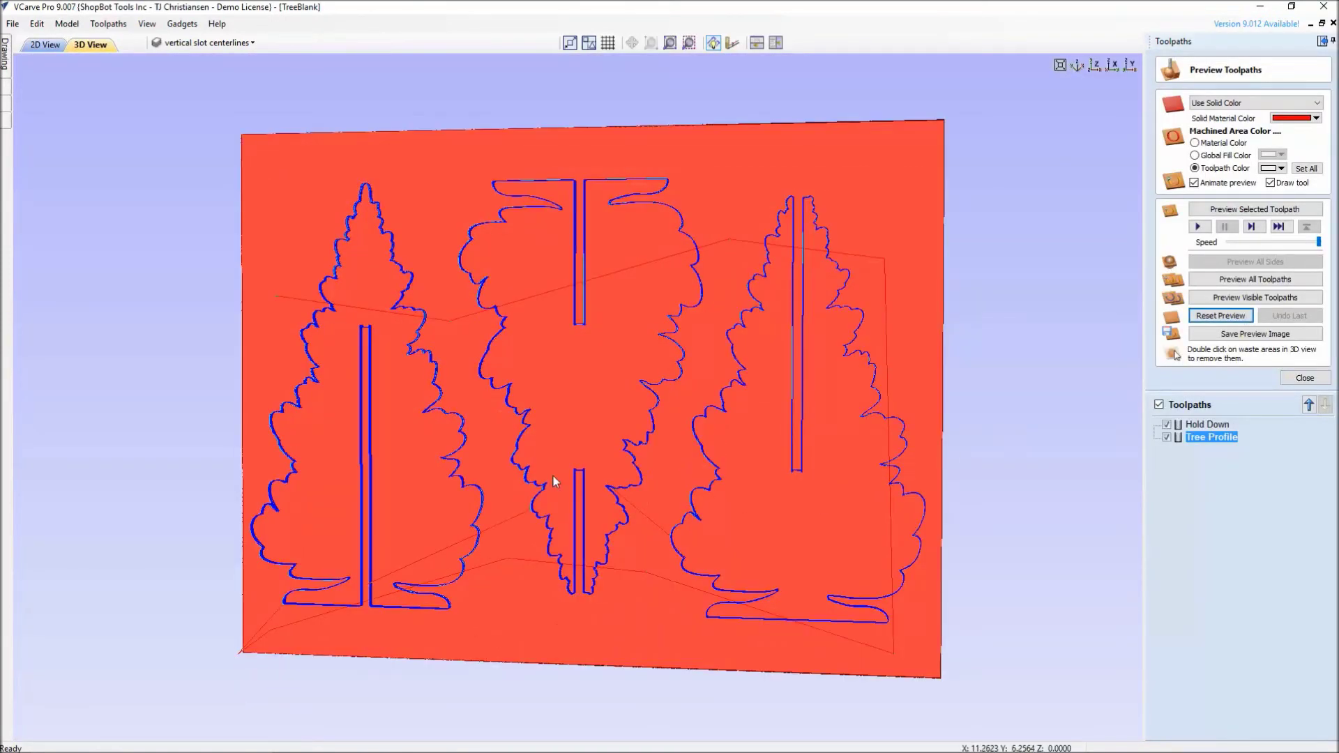
scroll(820, 500, up, 5)
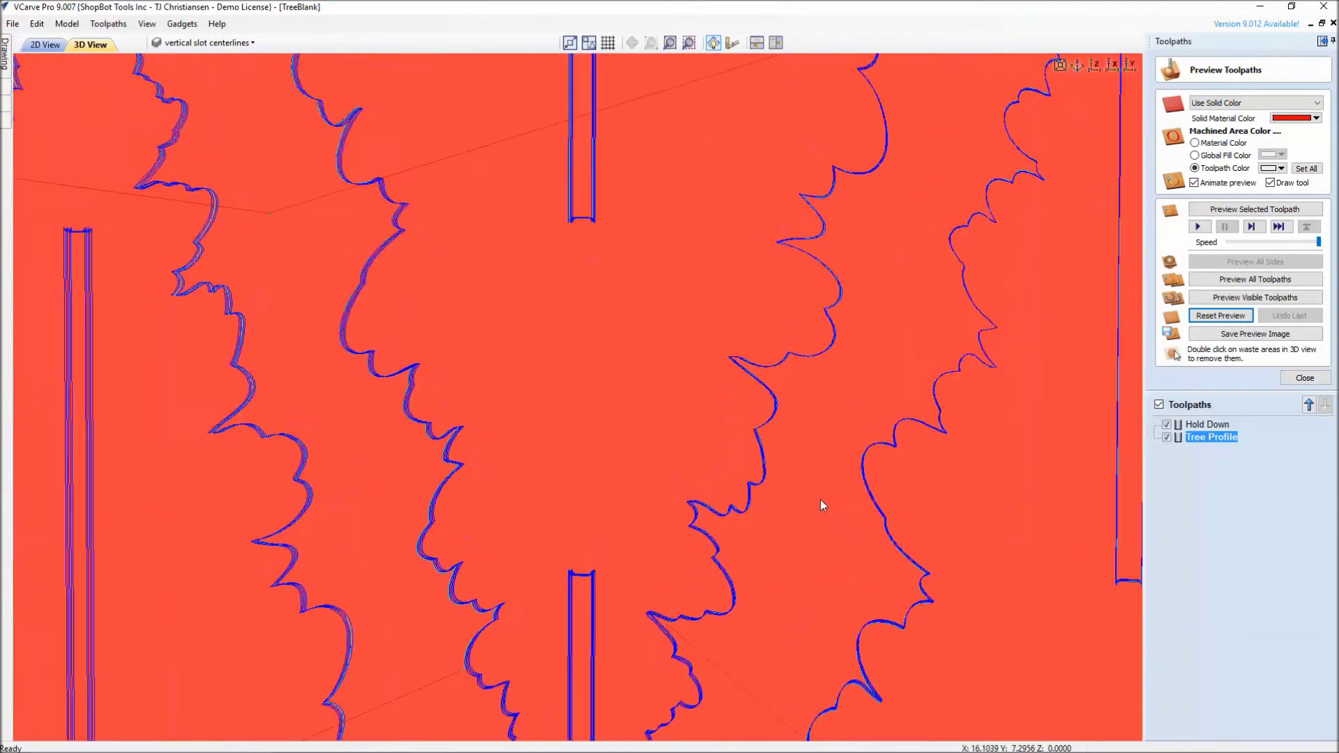
scroll(594, 558, up, 3)
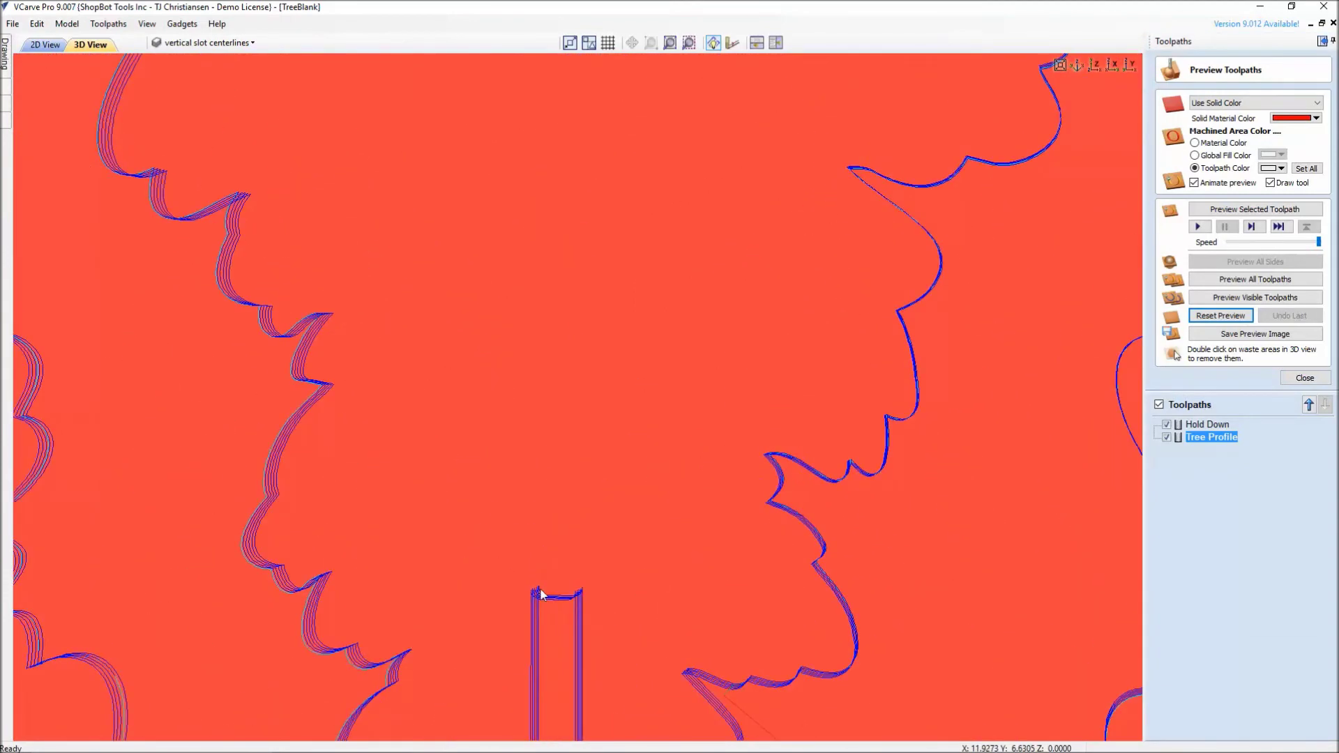
click(1247, 297)
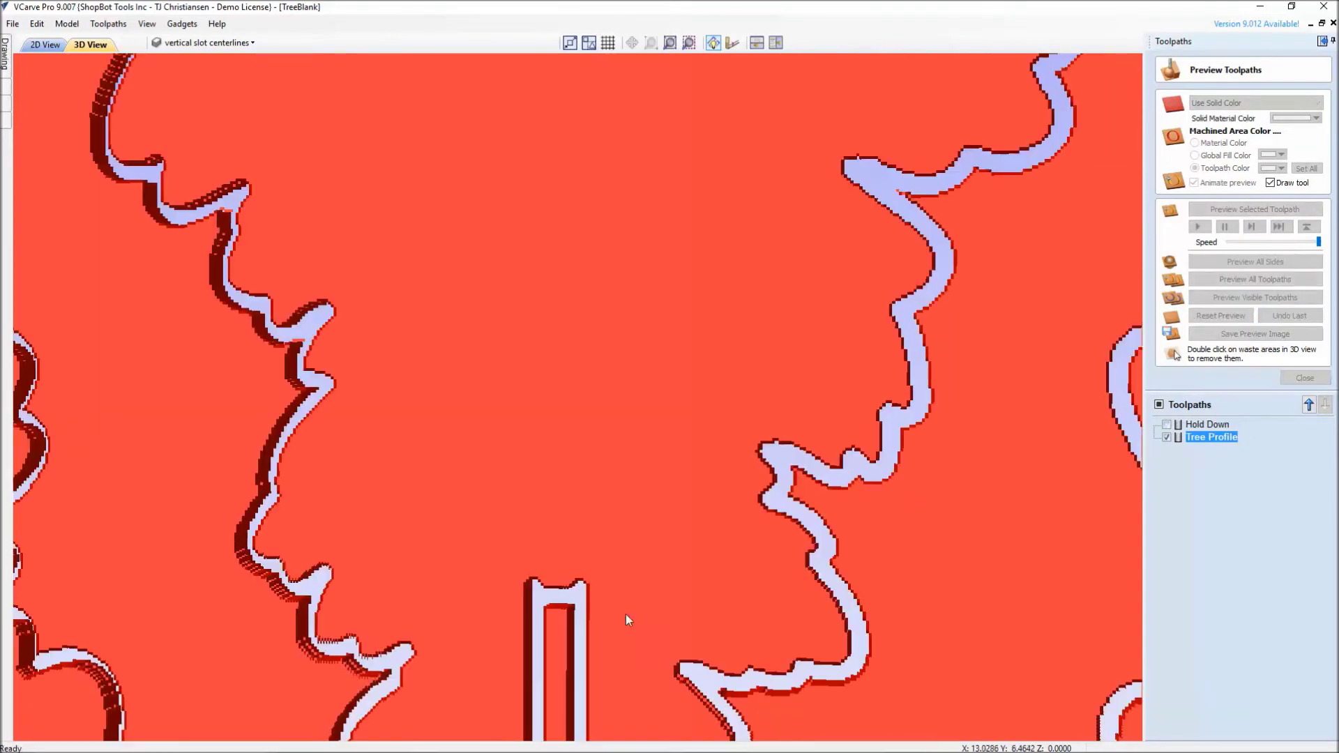
scroll(572, 546, down, 3)
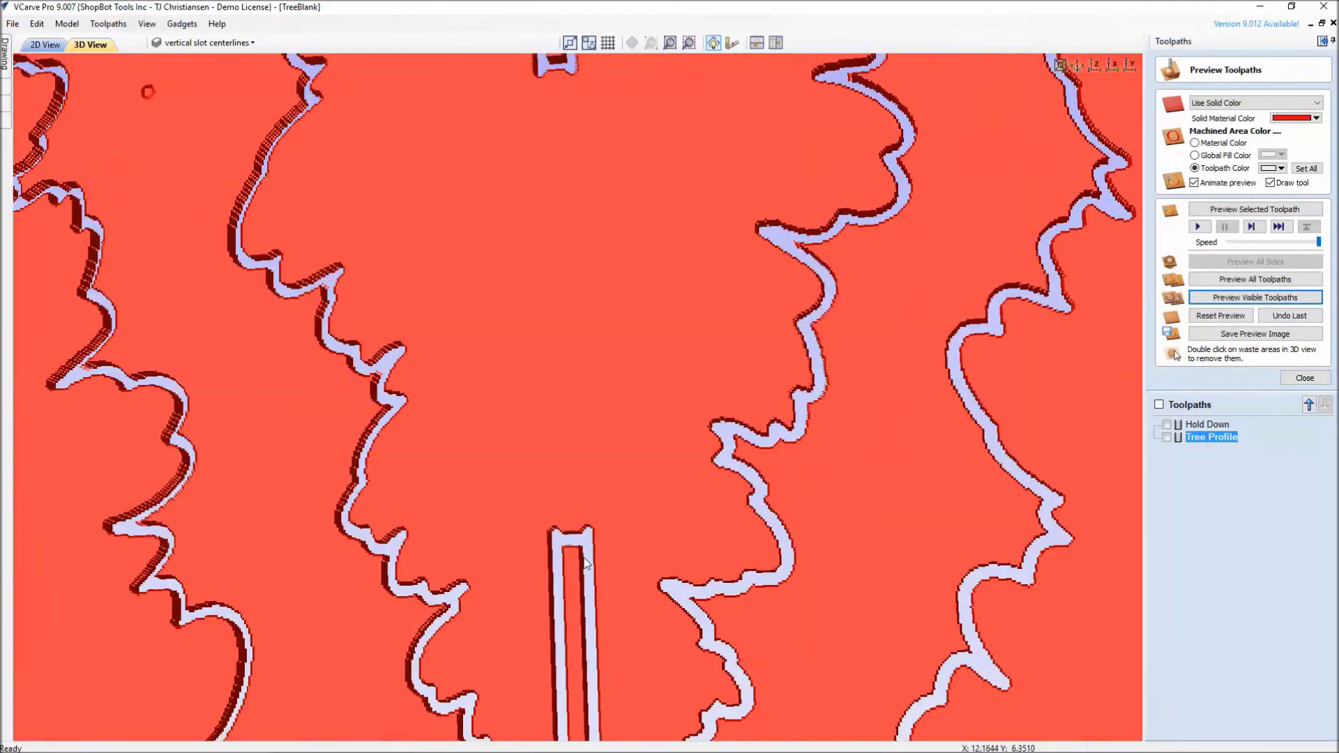
scroll(586, 560, down, 6)
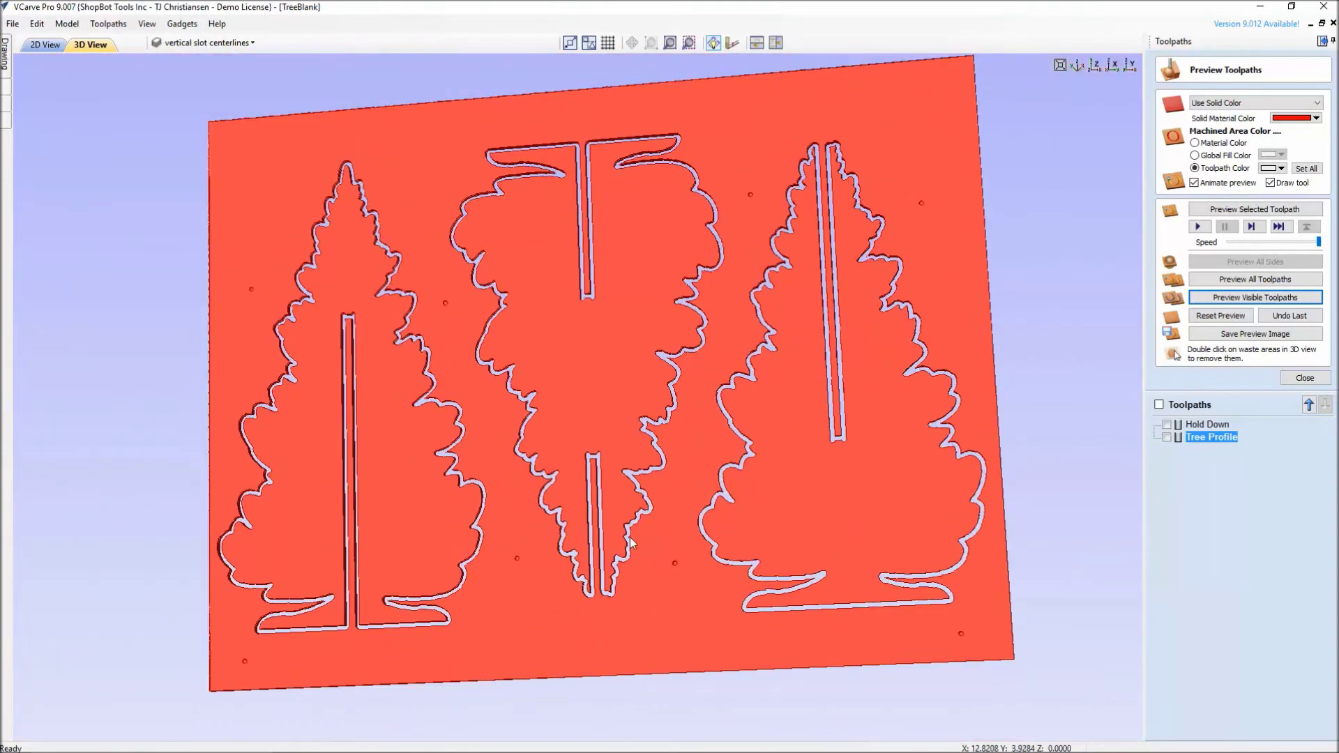
drag(632, 542, 1093, 448)
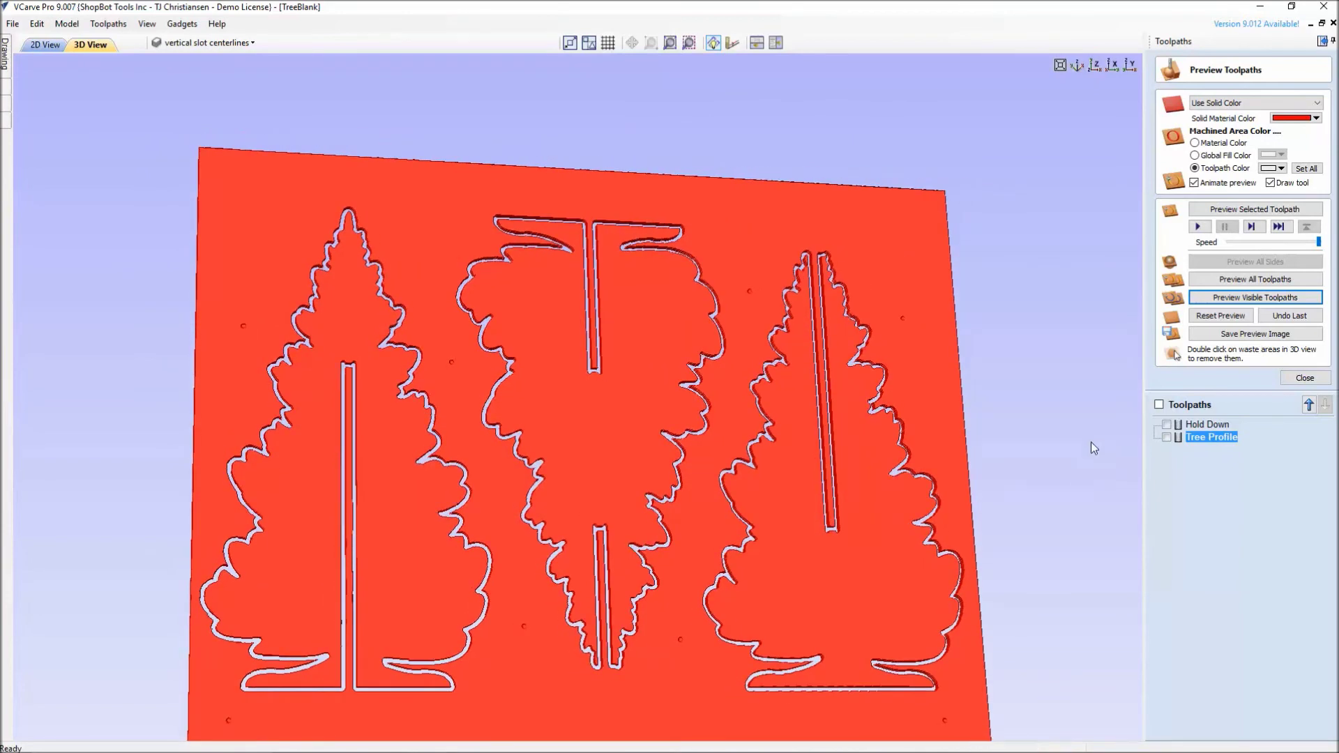
click(1160, 404)
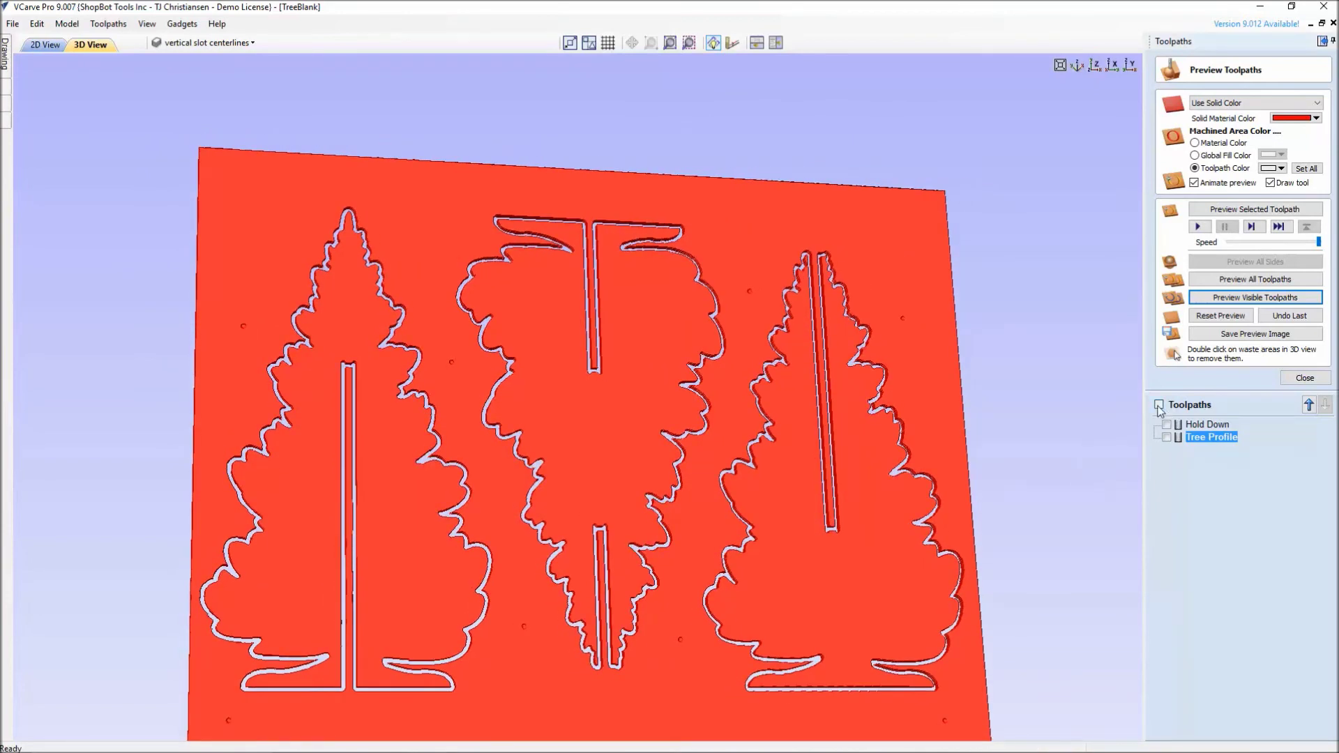
click(1289, 380)
Step: Save only the Hold Down toolpath as the ShopBot file HoldDownTree.26
click(1265, 260)
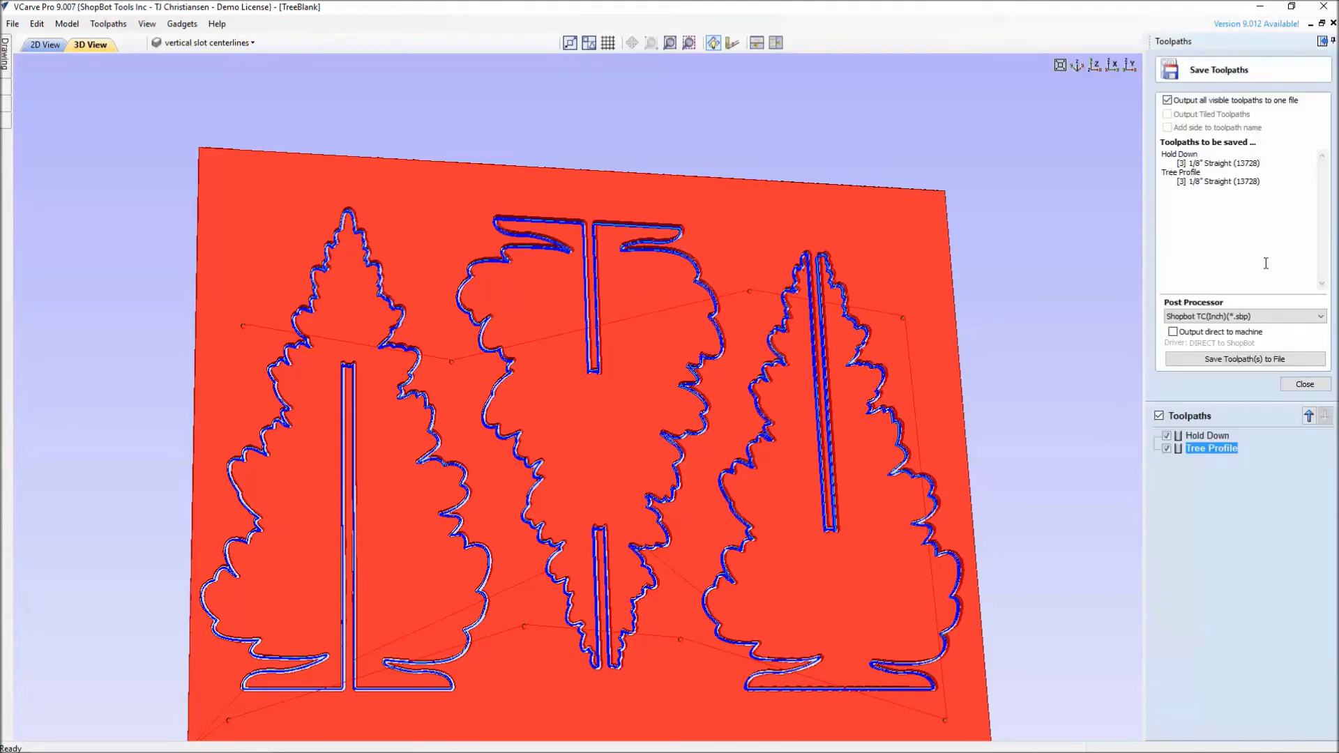
drag(919, 351, 869, 326)
scroll(1044, 450, down, 2)
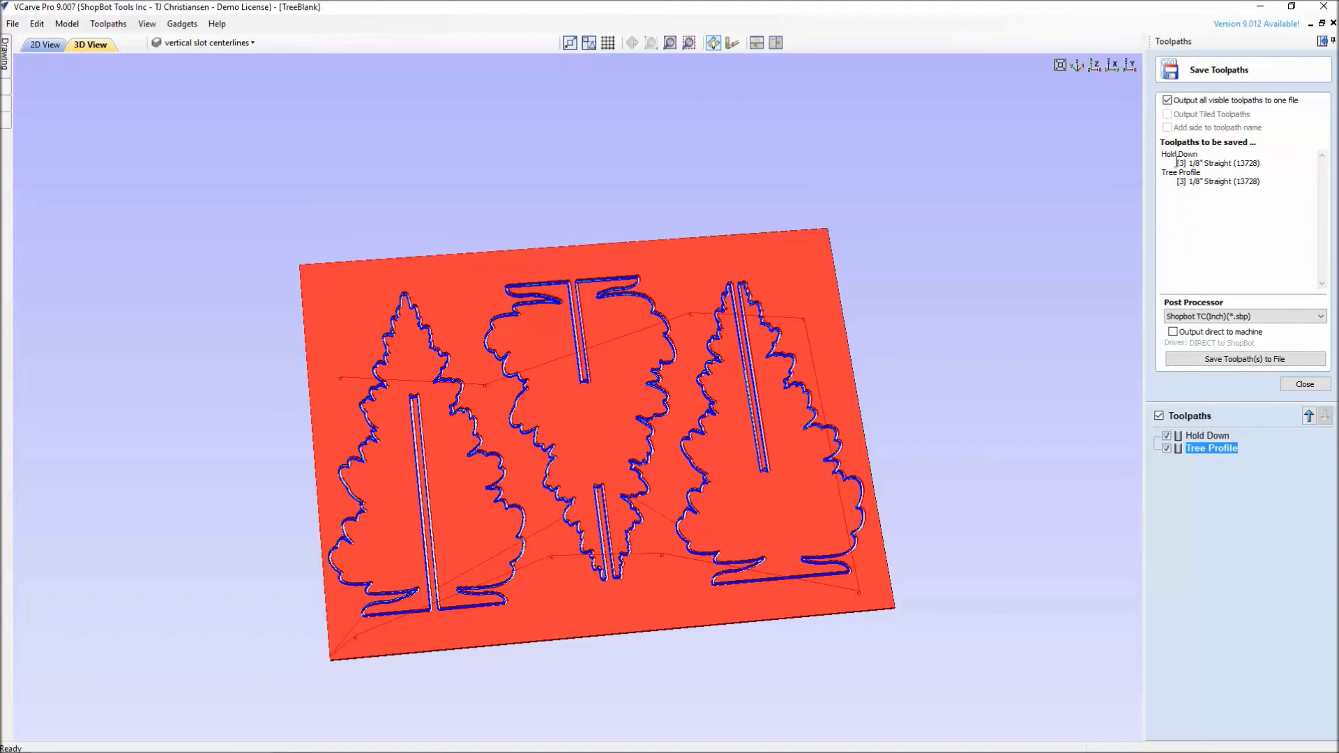
click(1167, 448)
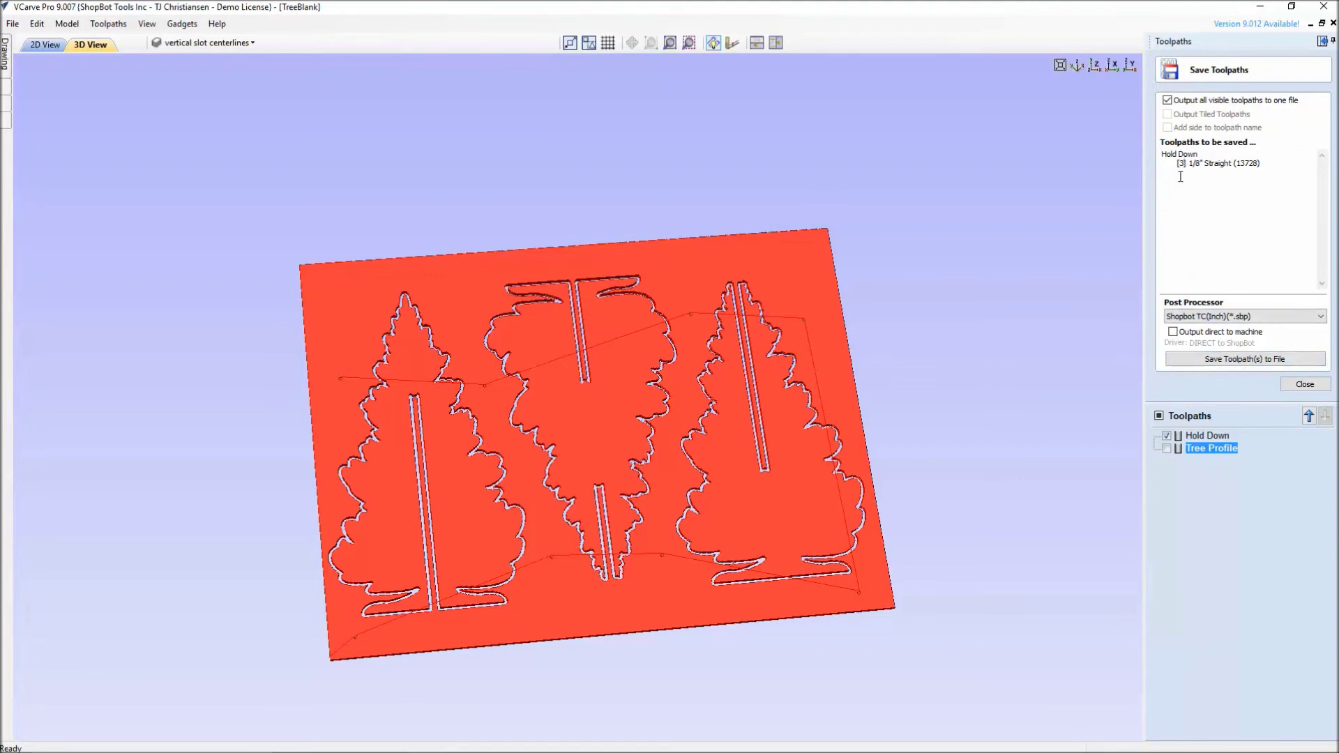
click(1181, 359)
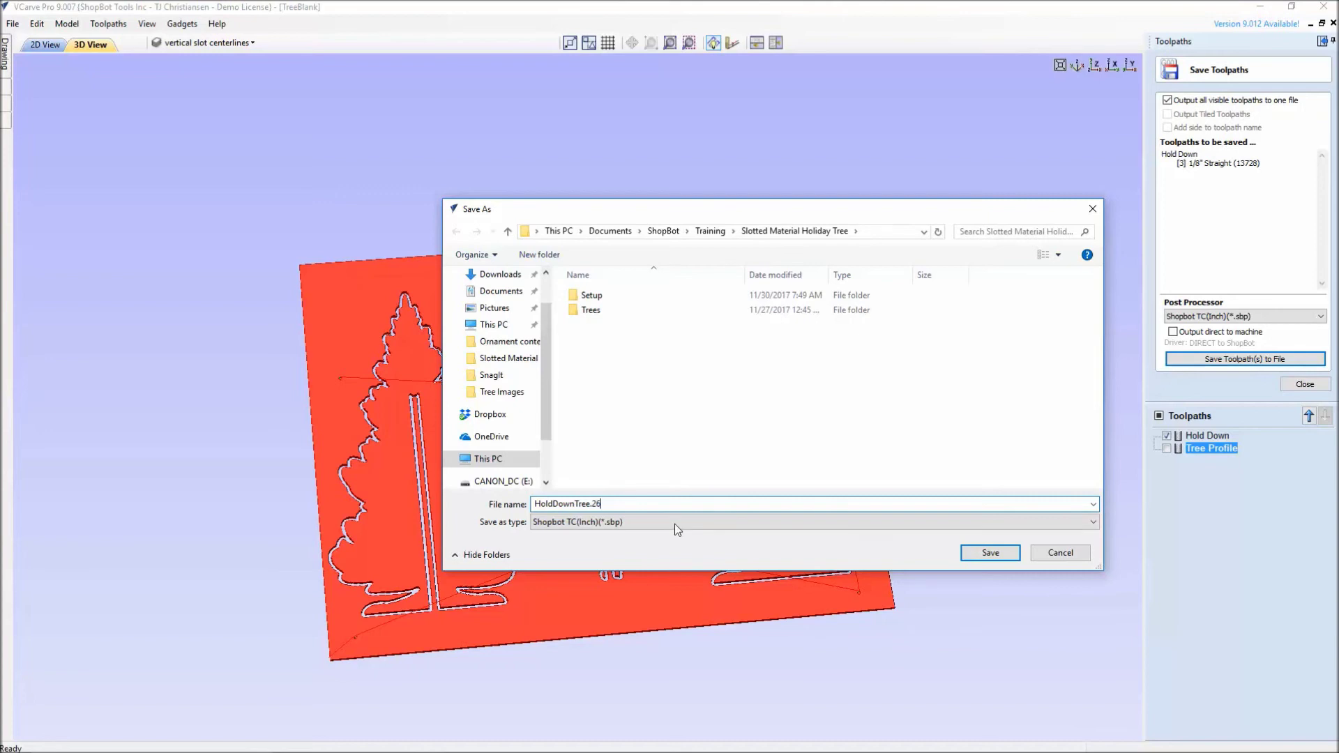
click(982, 558)
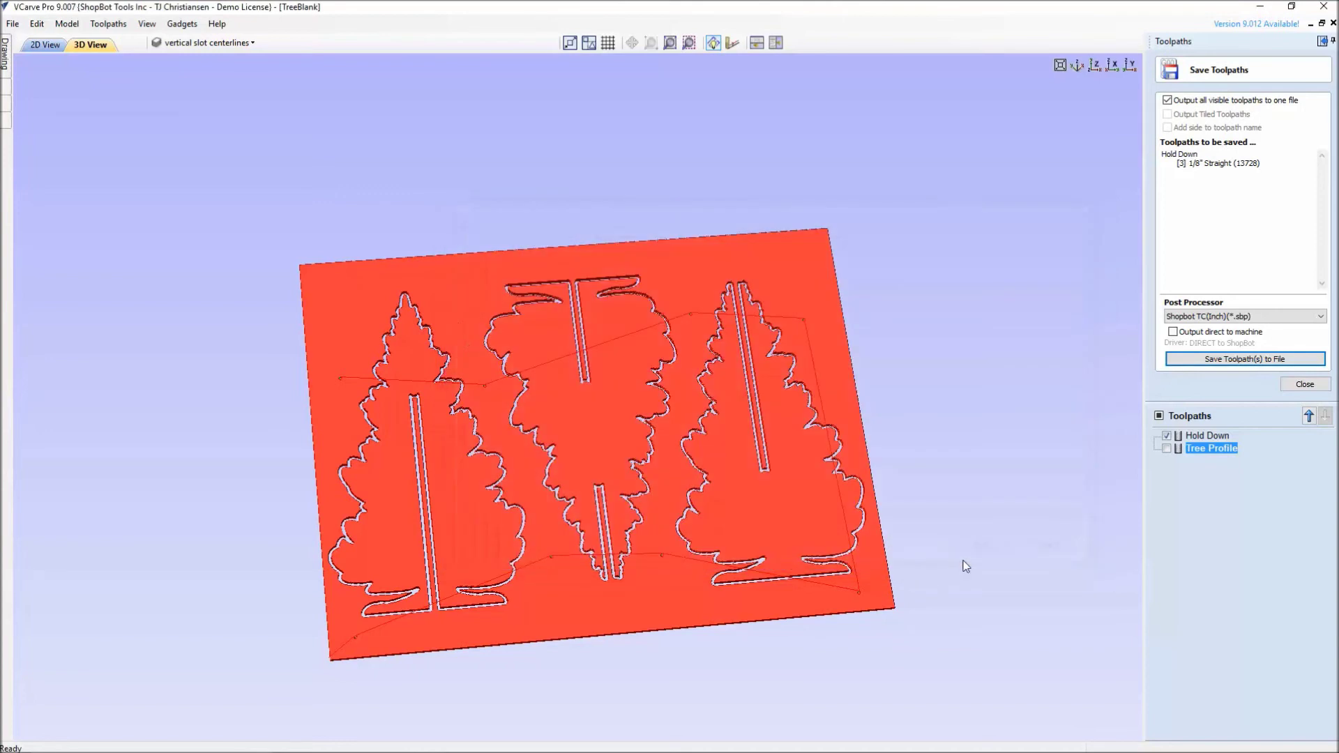
Step: Save only the Tree Profile toolpath as TreeProfile.26, fixing the file name's extension
click(1166, 436)
click(1167, 448)
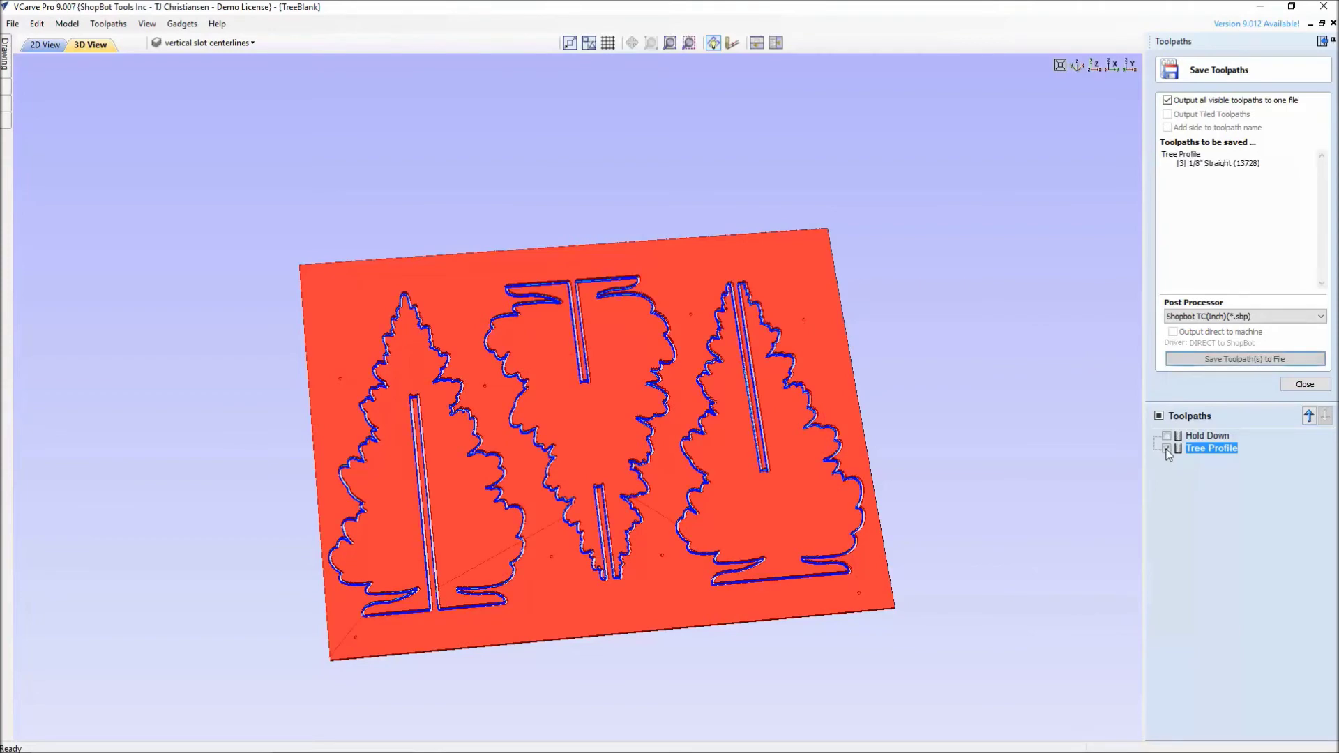
click(1199, 359)
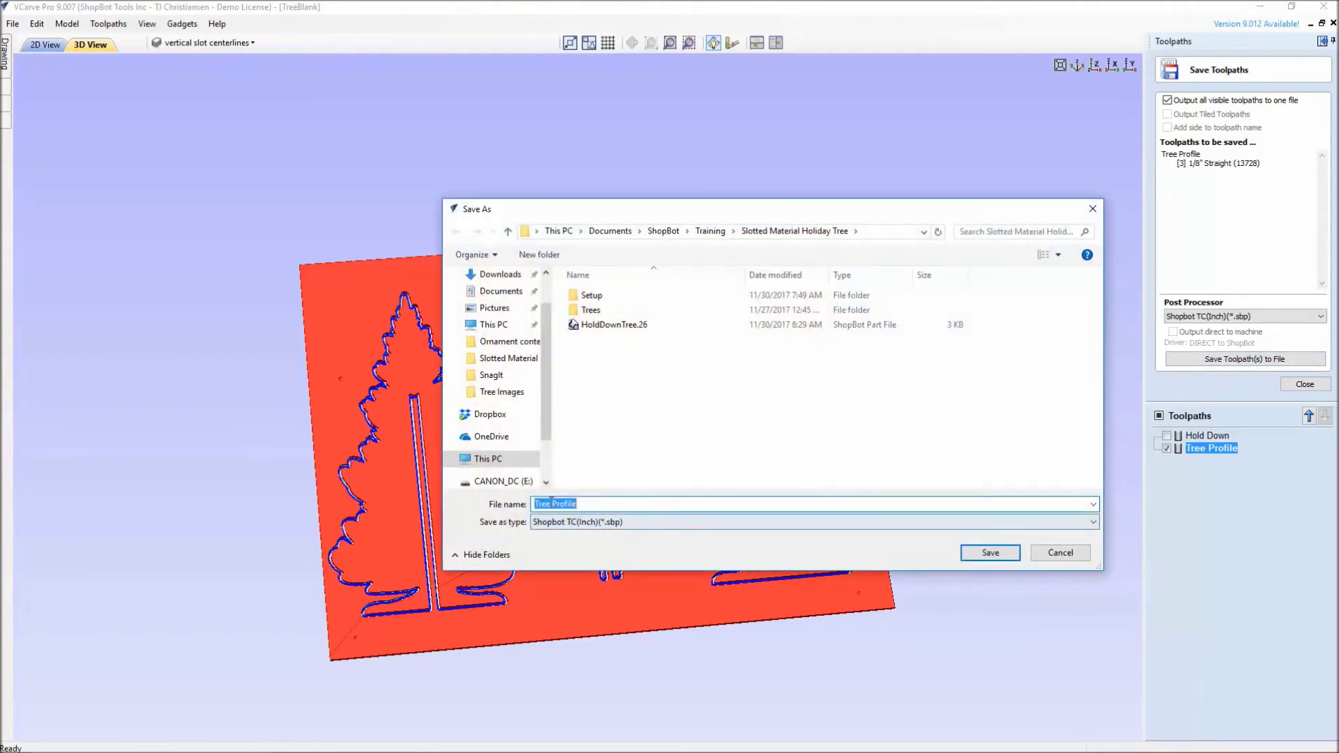
click(548, 502)
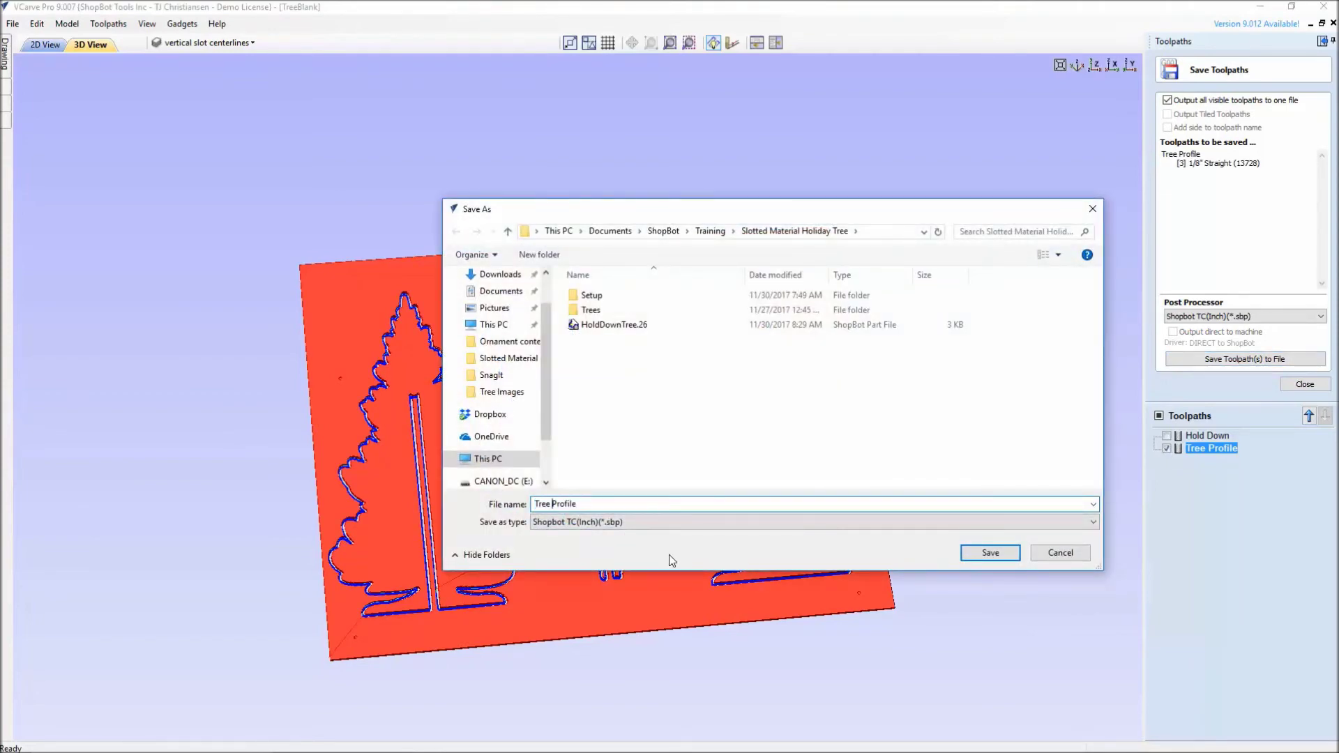
key(Delete)
key(Right)
key(Right)
key(Right)
key(Right)
text(.26)
click(991, 552)
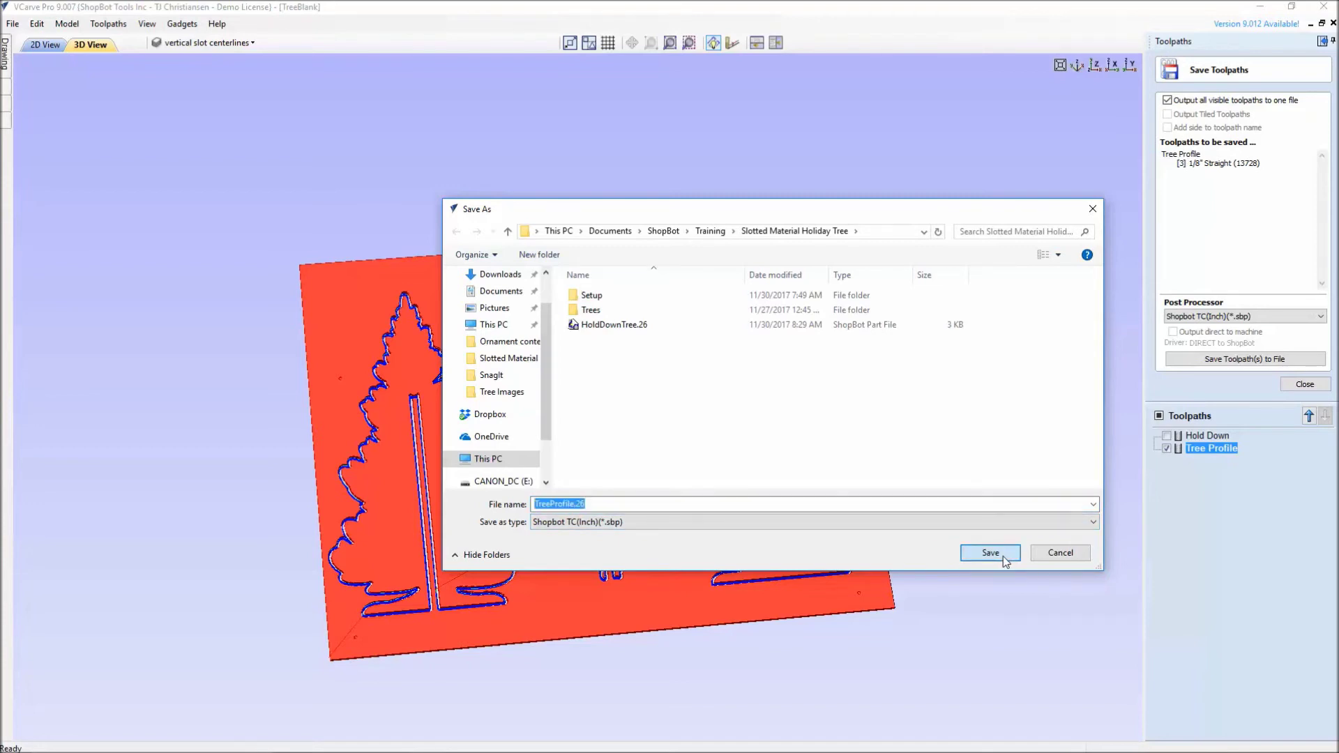
click(1167, 449)
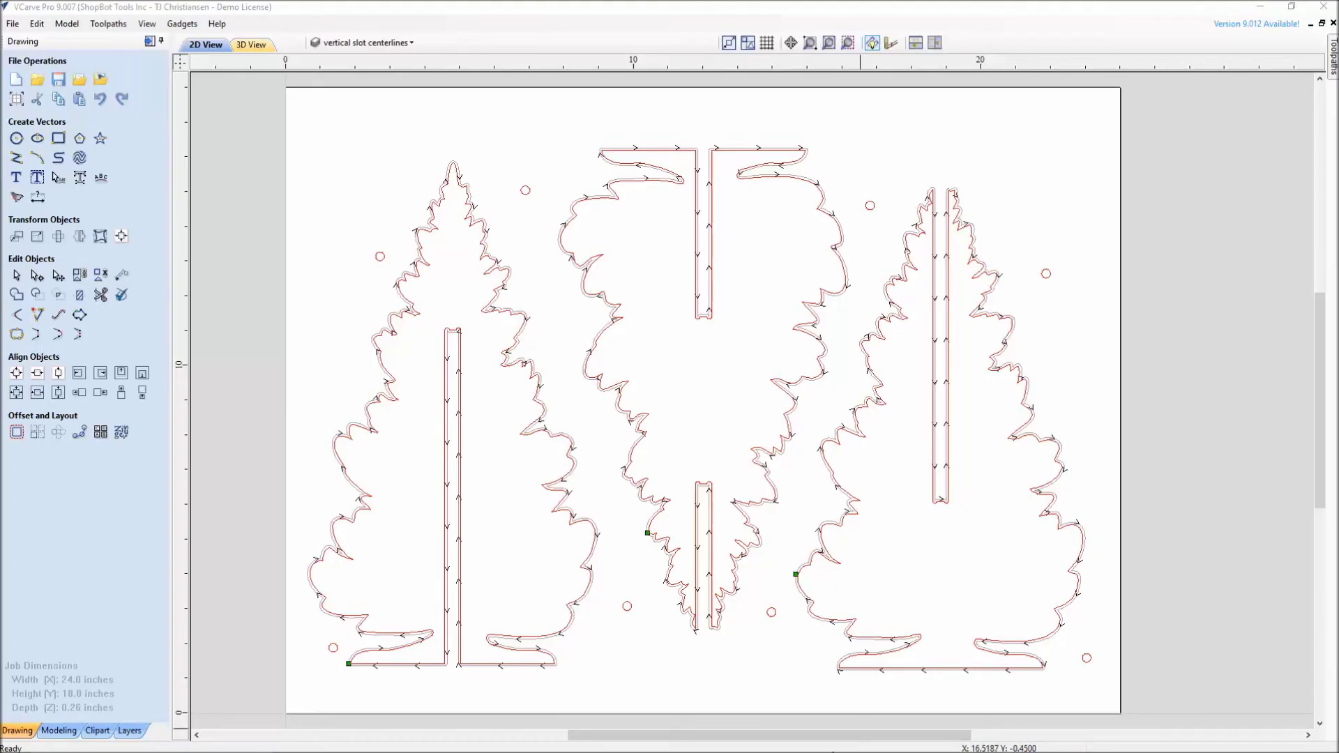
Step: Switch to the maximized 7ftTree project window
mouse_move(860, 752)
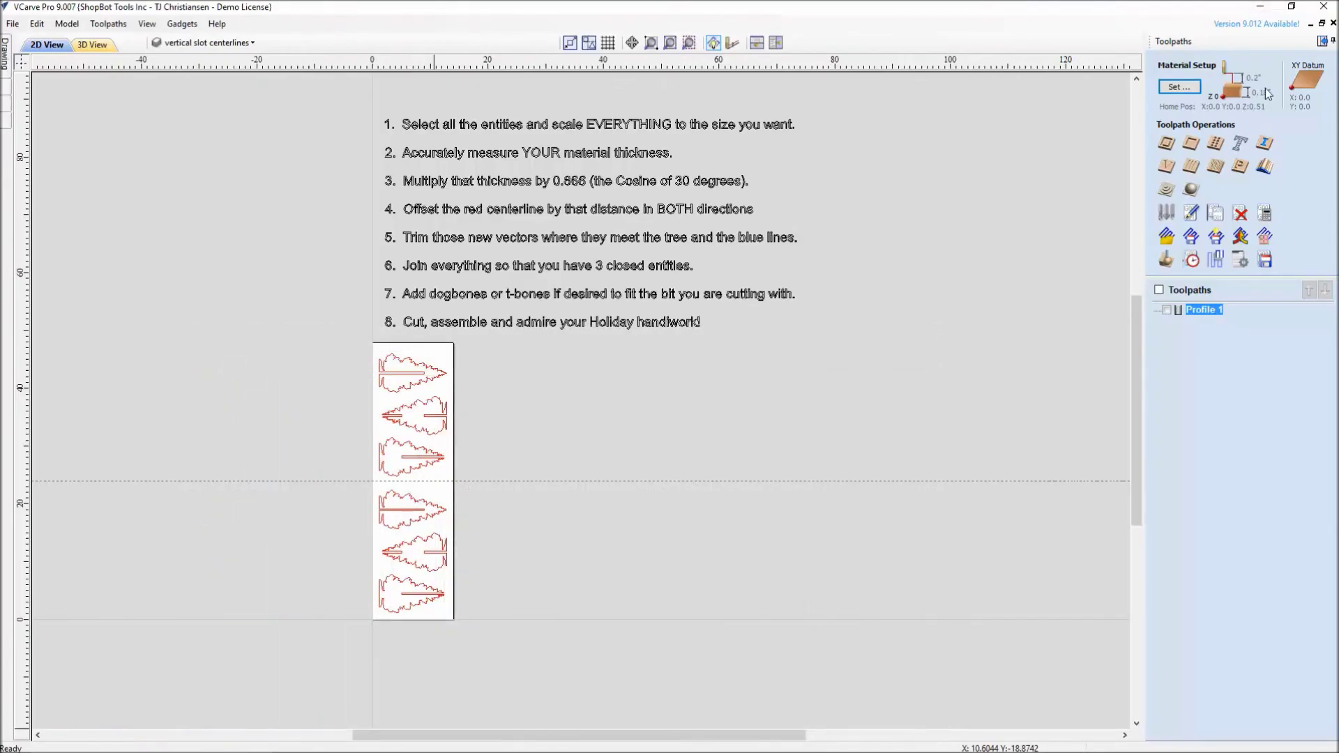
click(1259, 8)
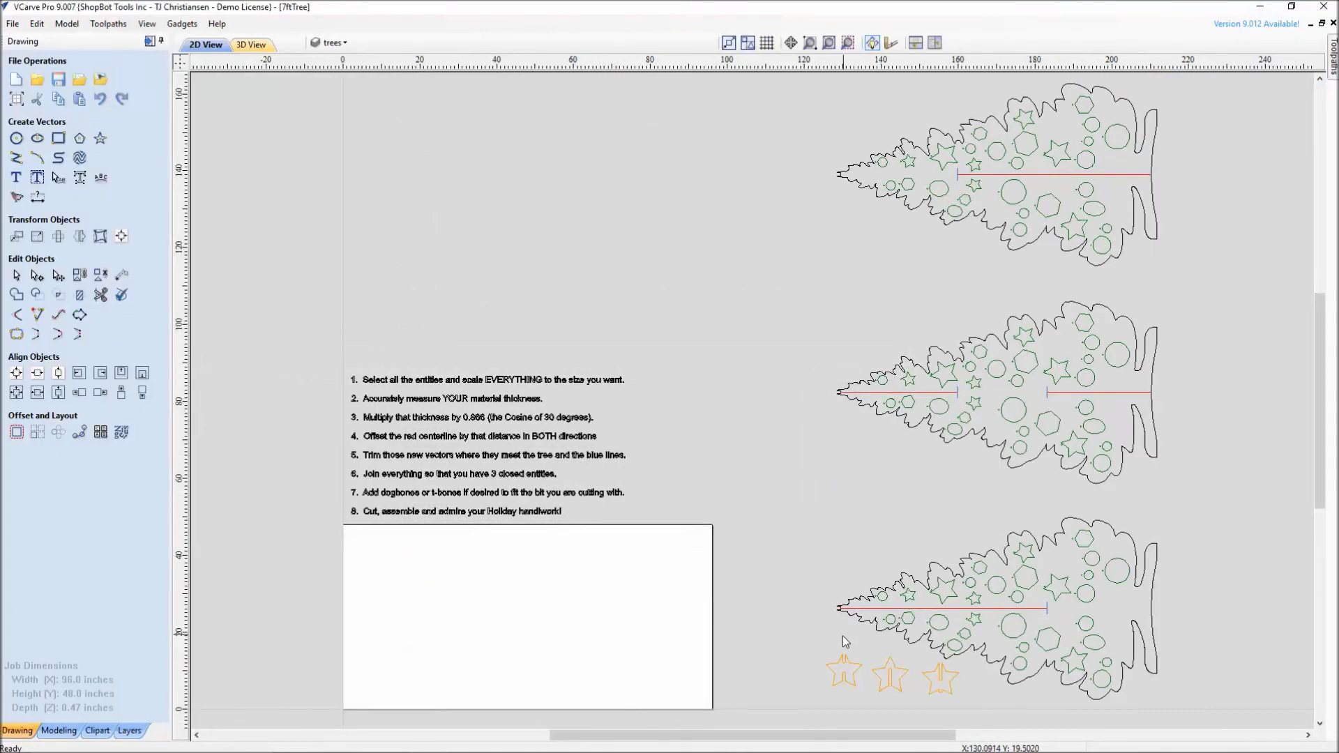
Step: Zoom and pan over the 7ftTree trees and instruction list, then minimize VCarve Pro
scroll(842, 634, up, 2)
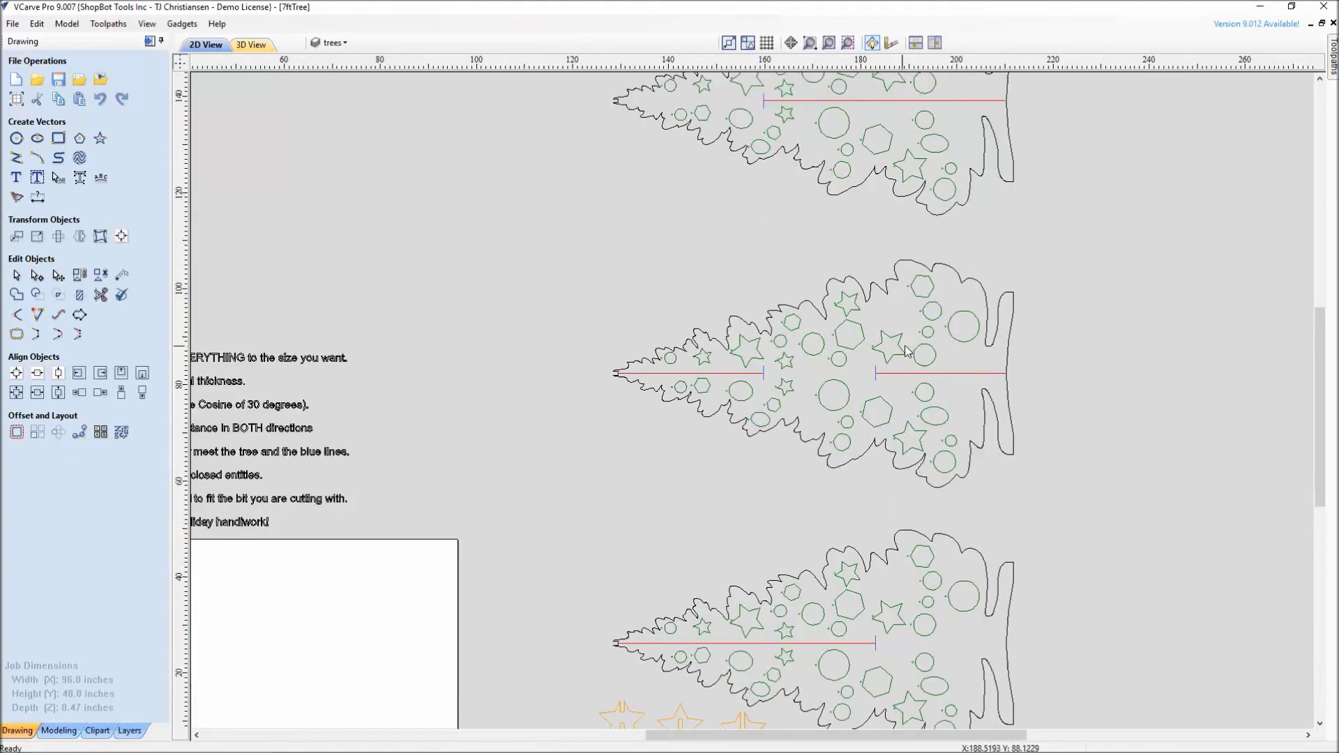
scroll(963, 340, up, 3)
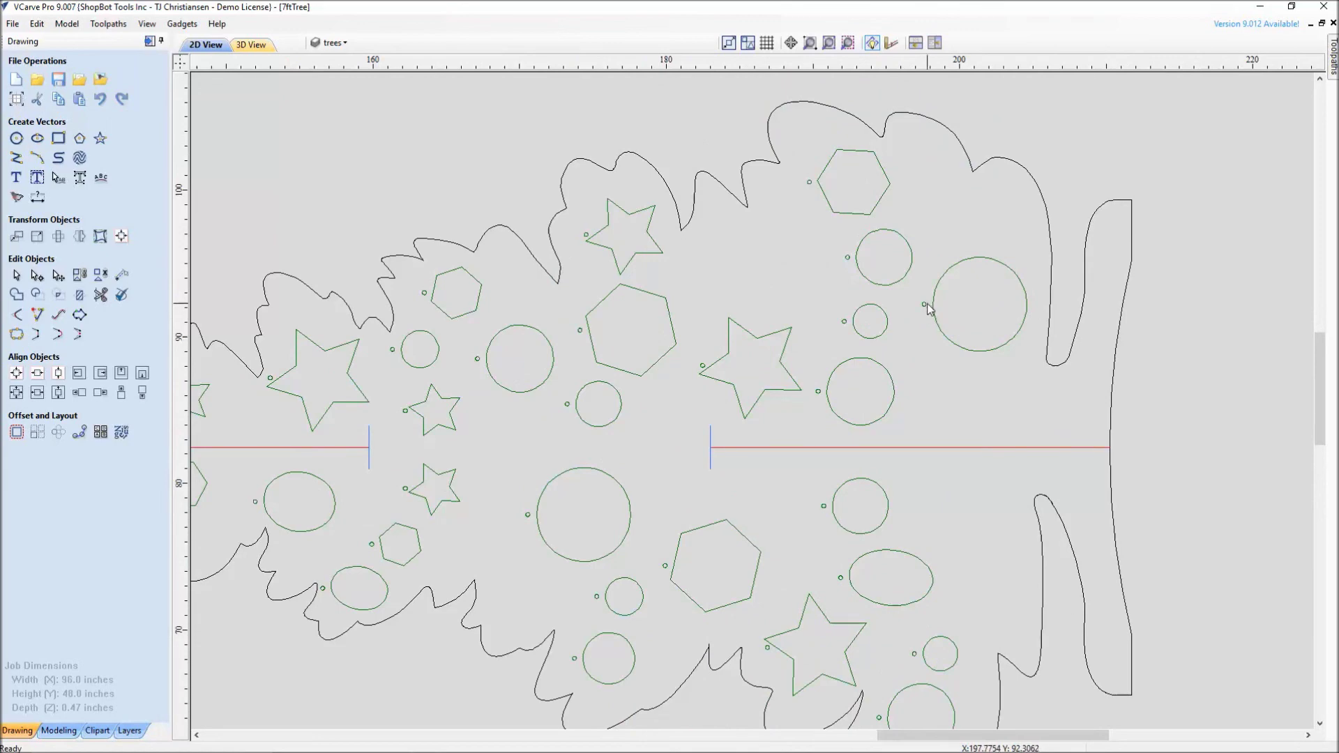
scroll(968, 312, down, 4)
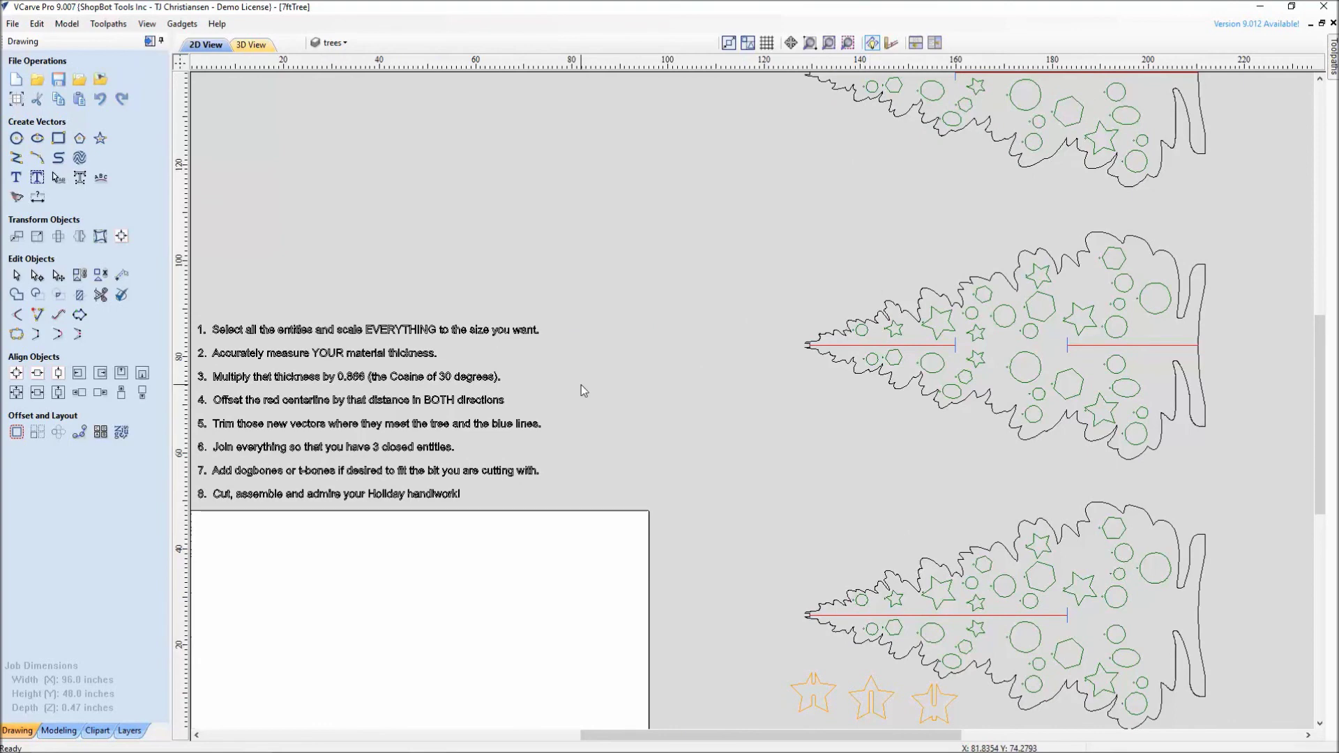
middle_drag(591, 388, 863, 393)
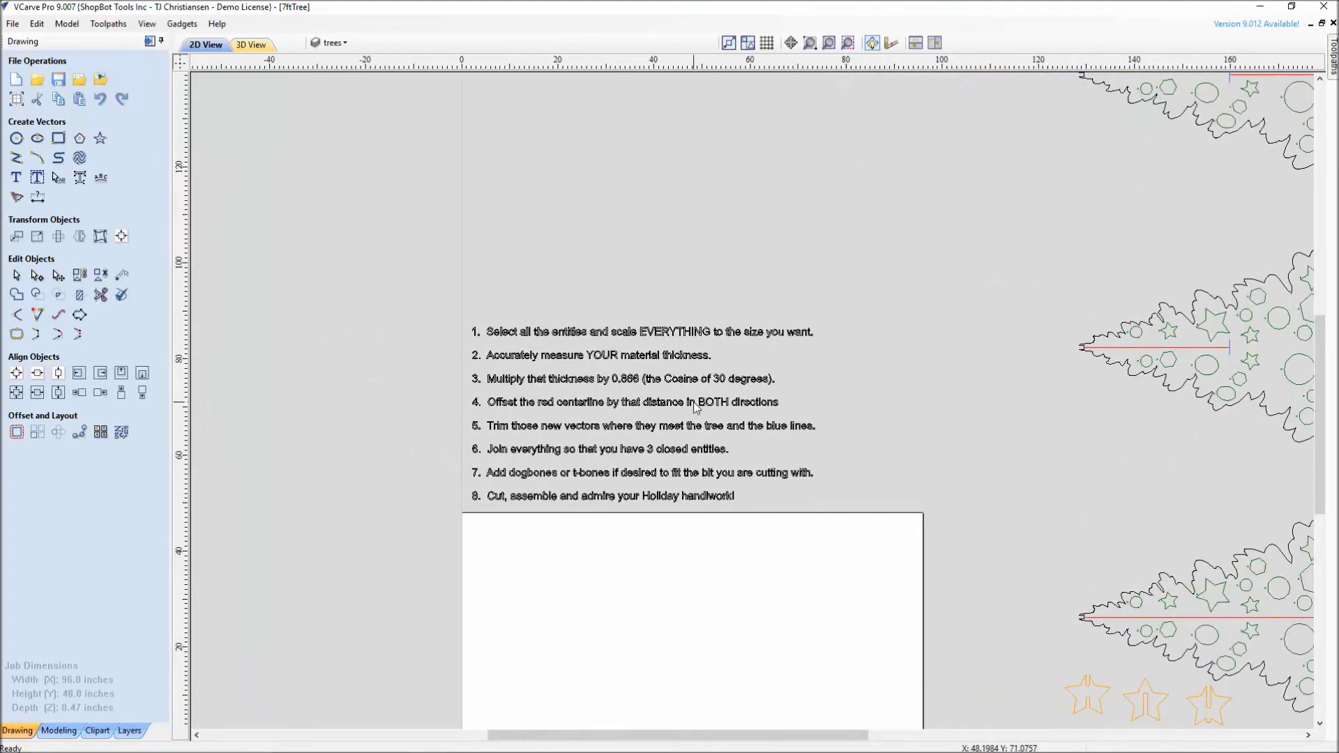
scroll(695, 407, up, 2)
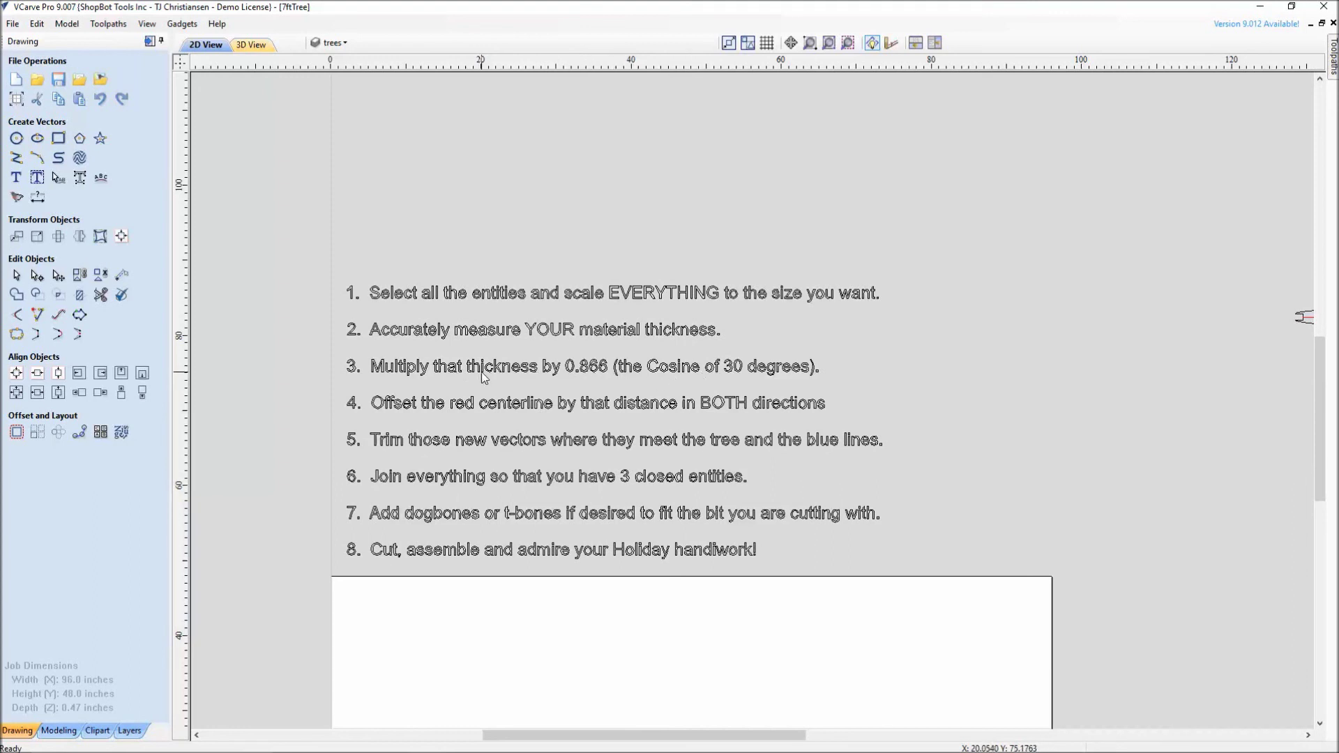
scroll(624, 386, down, 4)
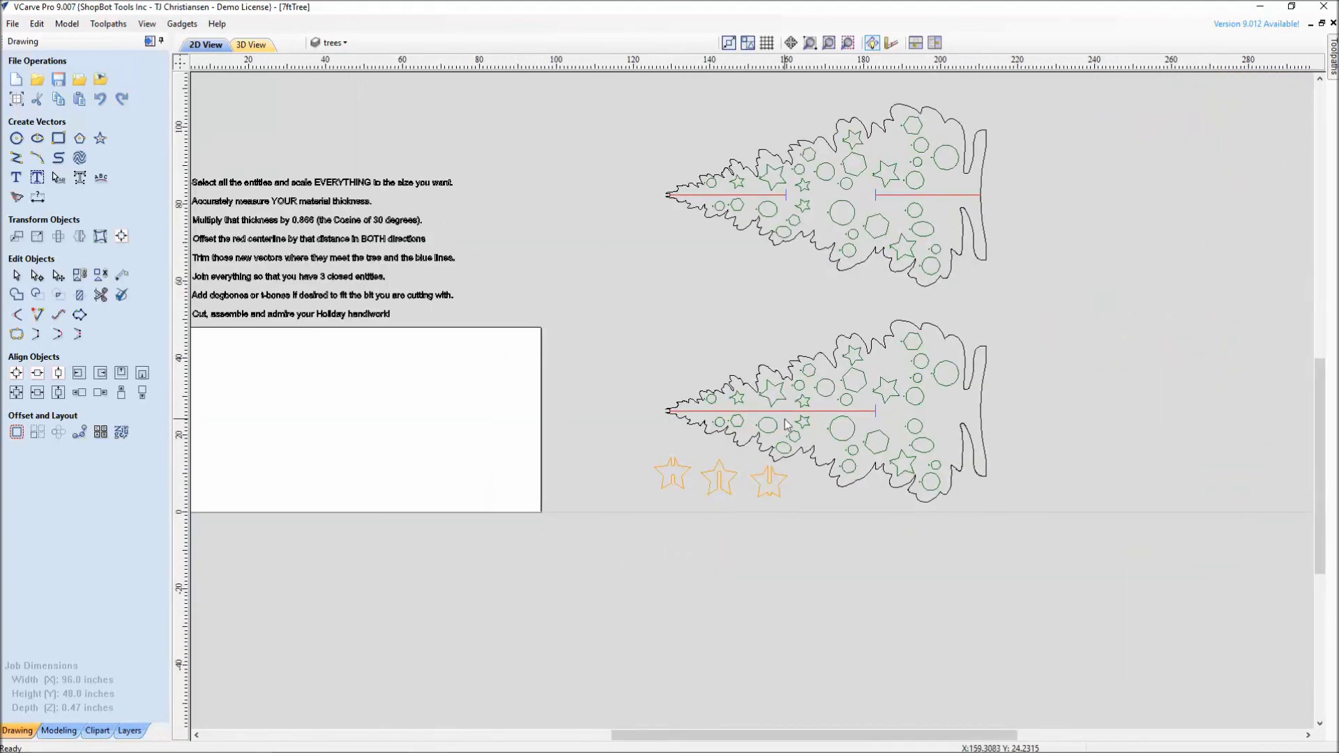
middle_drag(786, 424, 769, 523)
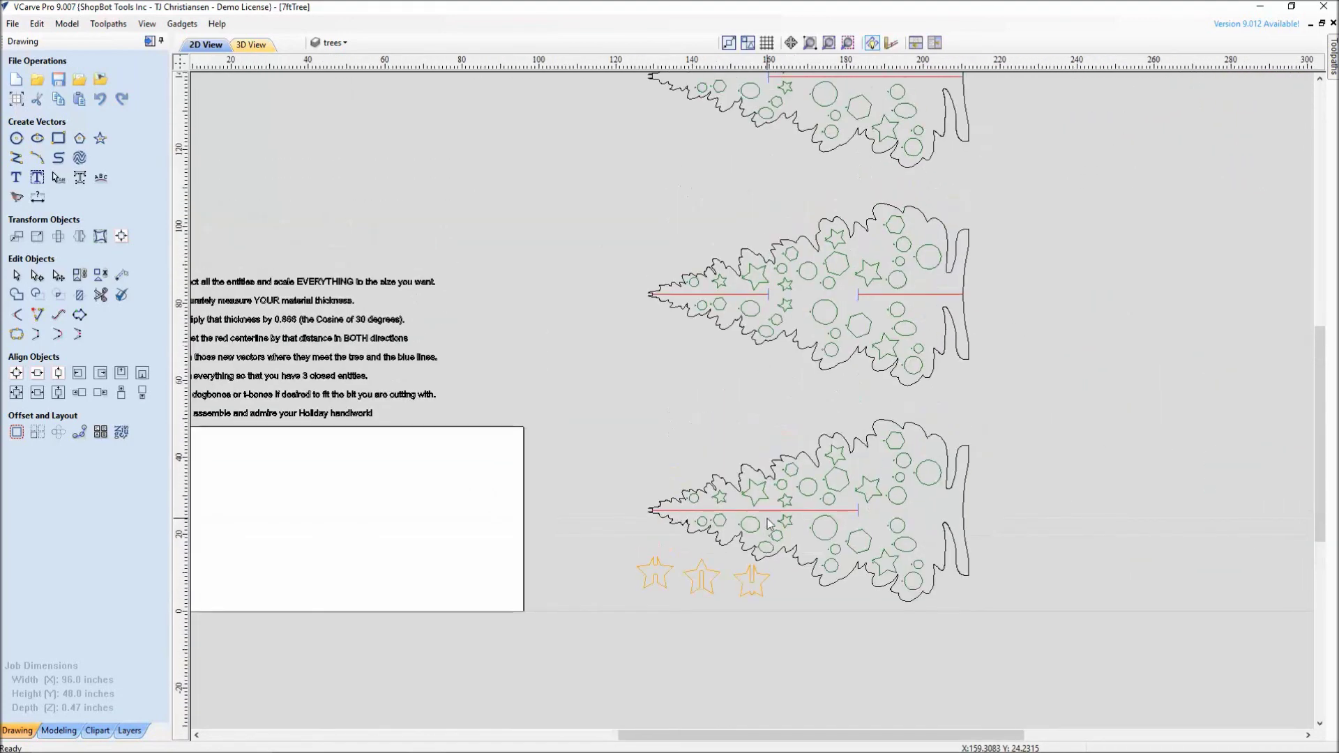
click(1252, 8)
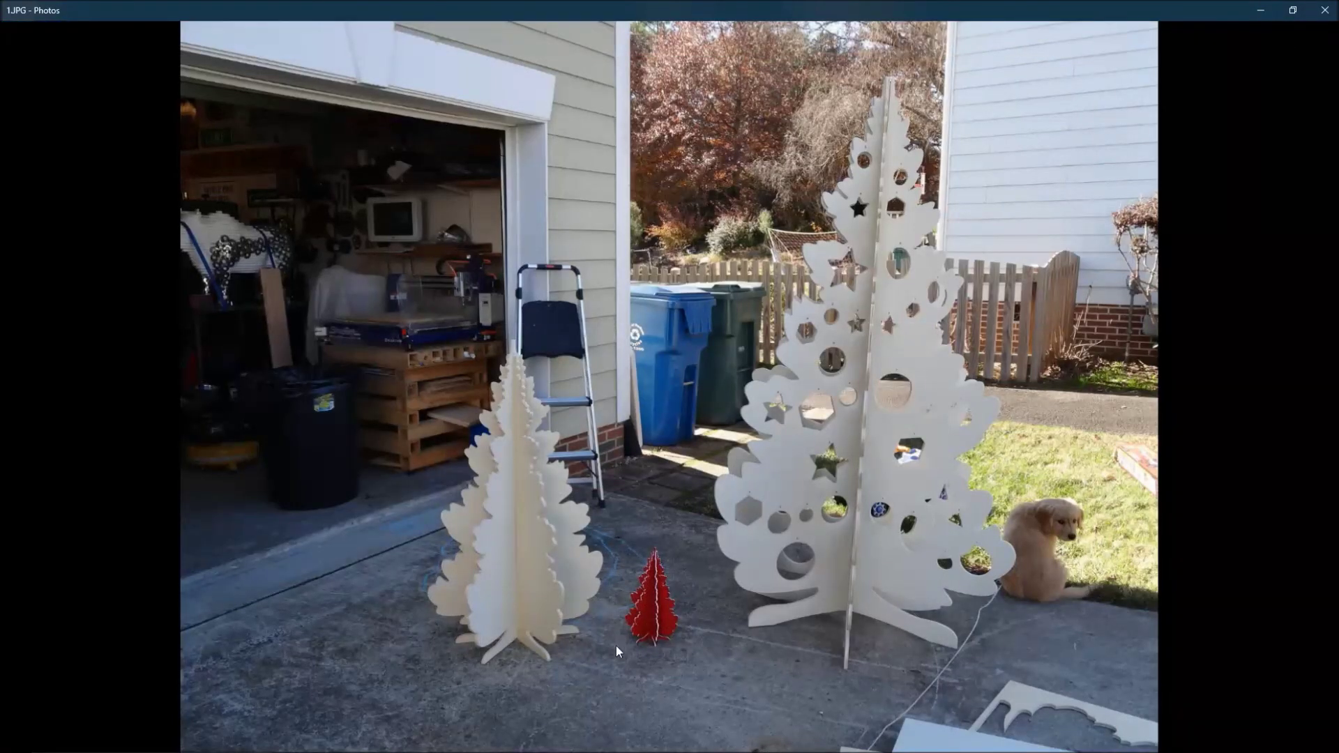
Step: Step through the tree photos from 1.JPG to the ornament close-up 5.jpg
key(Right)
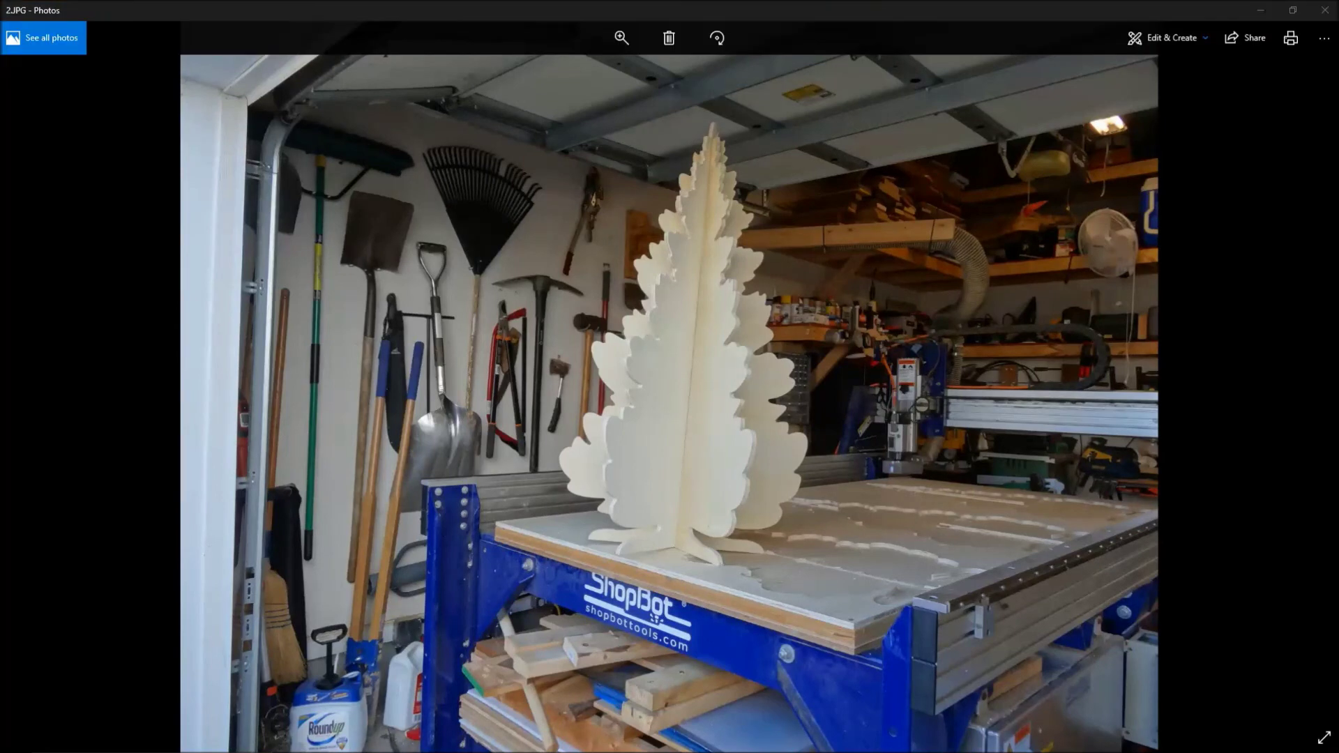
key(Right)
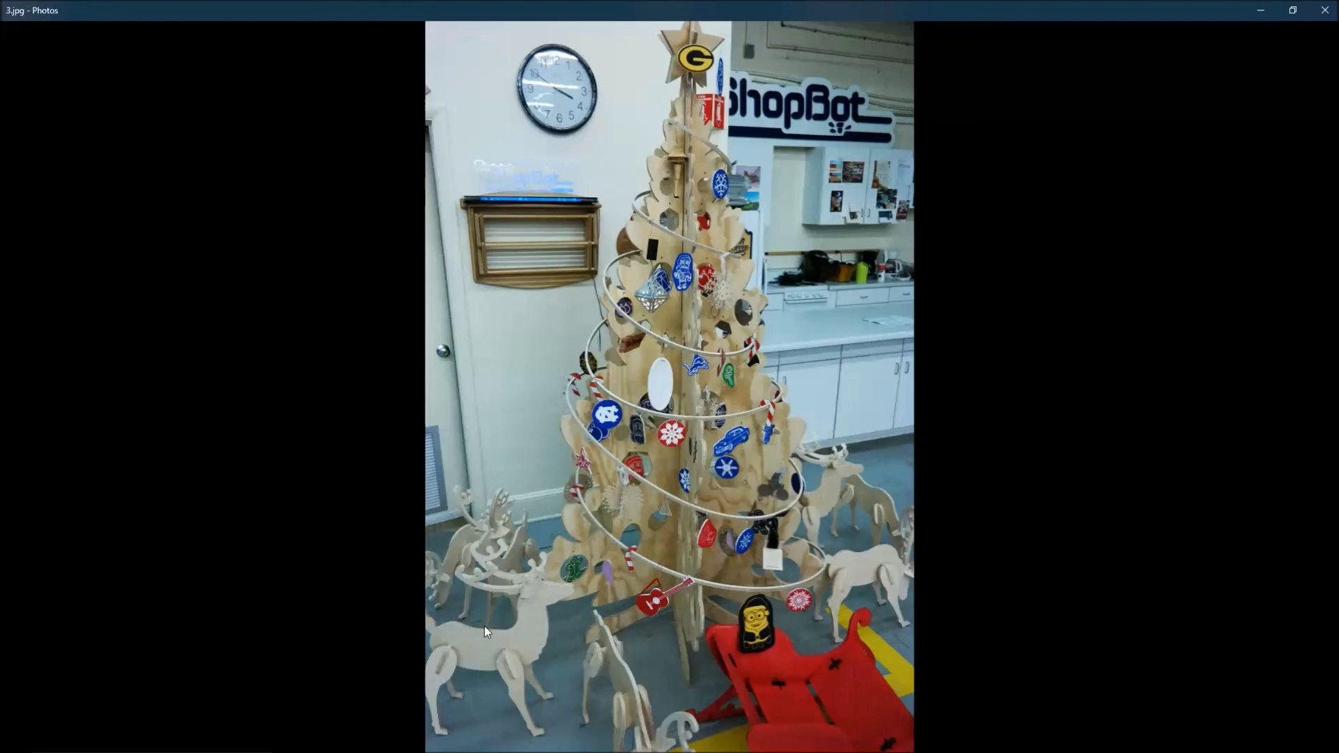
key(Right)
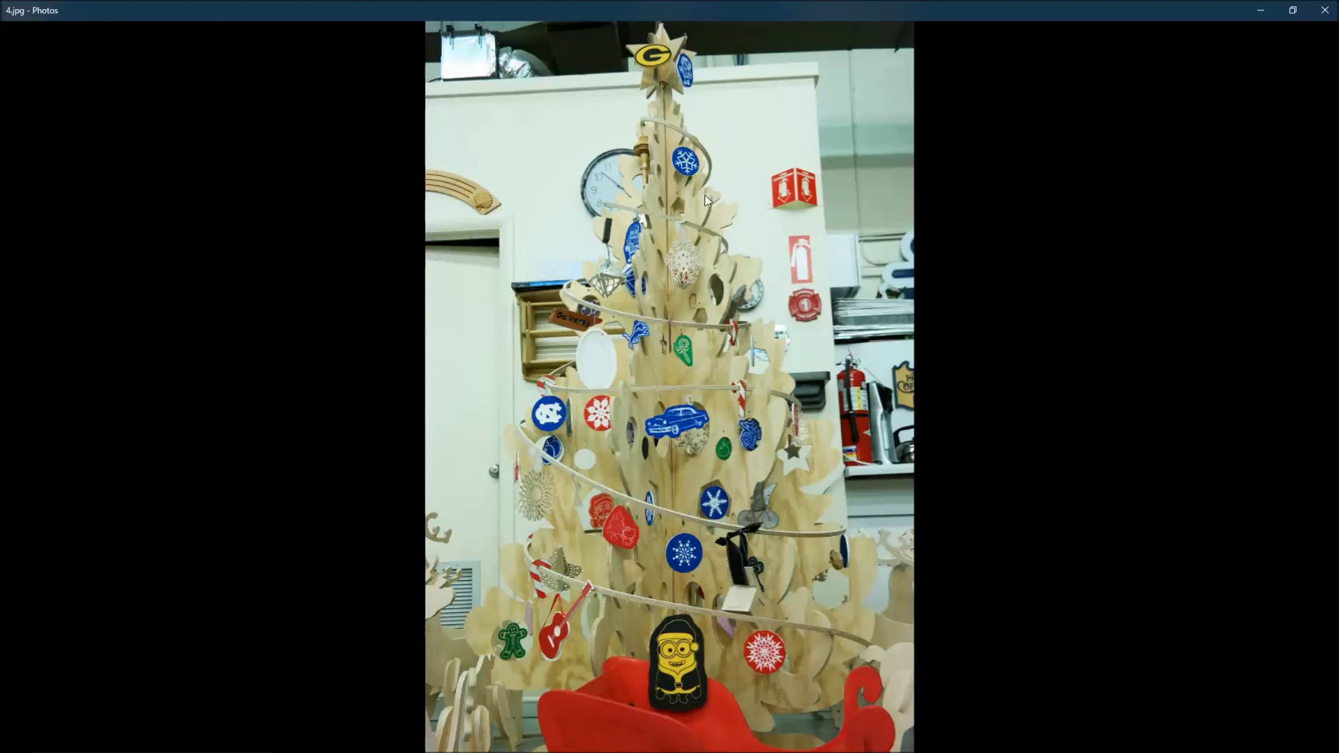
key(Right)
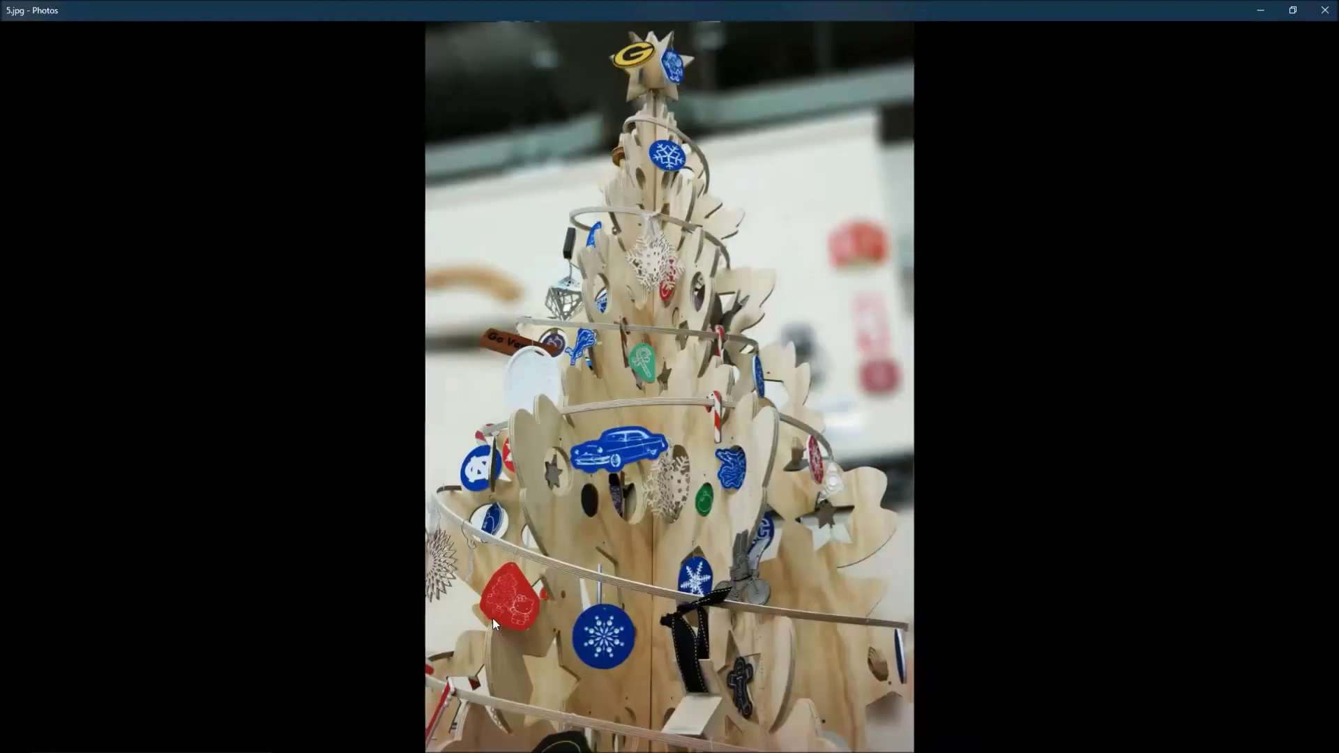